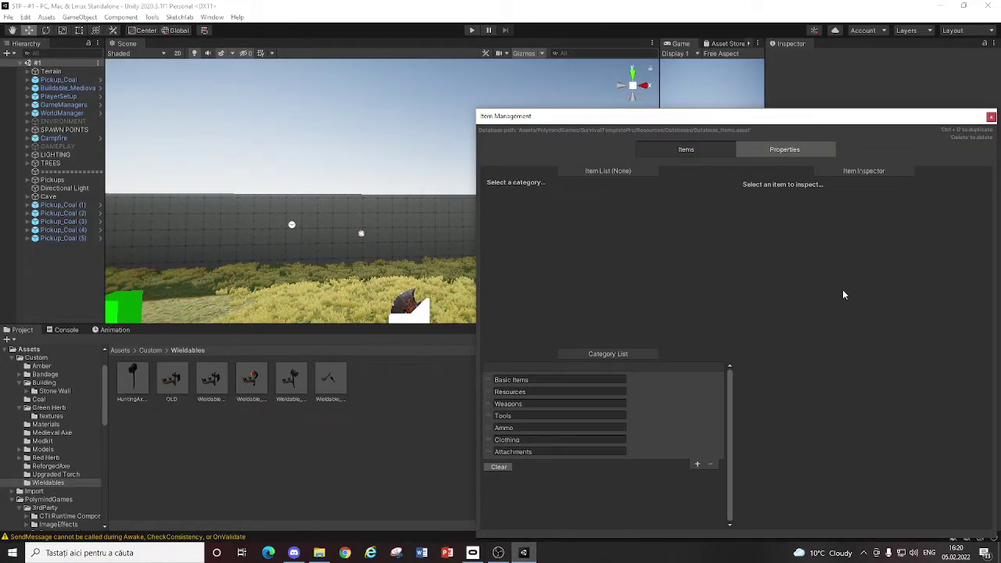
Step: Look through the Weapons category and inspect the settings of the Reforged Axe, Hunting Axe and Tutorial Axe
click(713, 380)
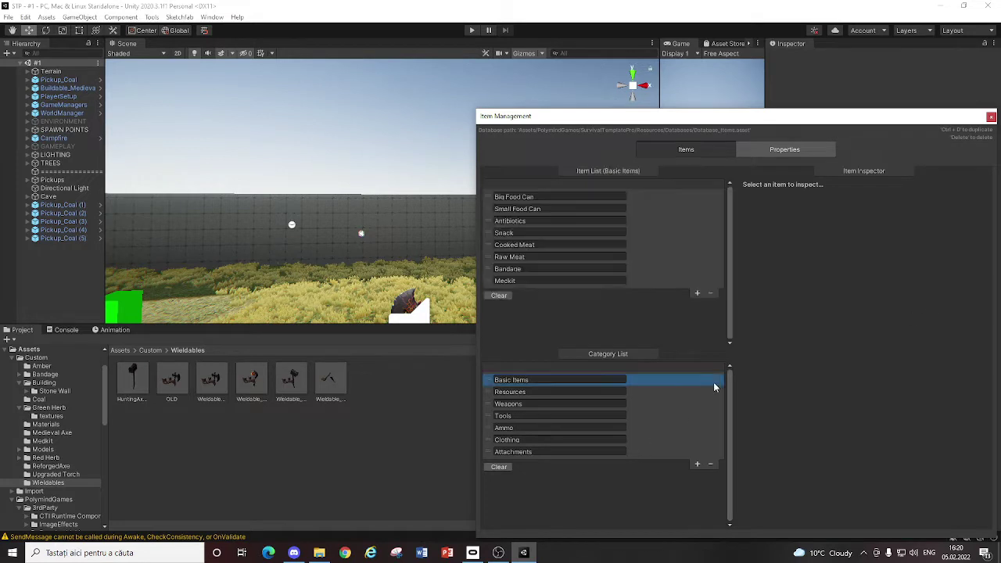
click(662, 415)
click(662, 403)
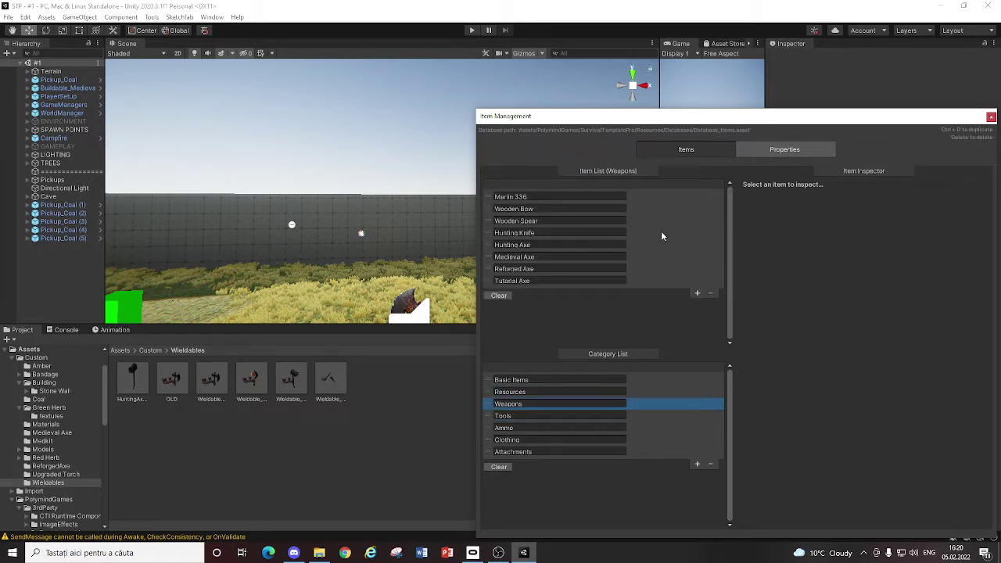
click(665, 256)
click(651, 270)
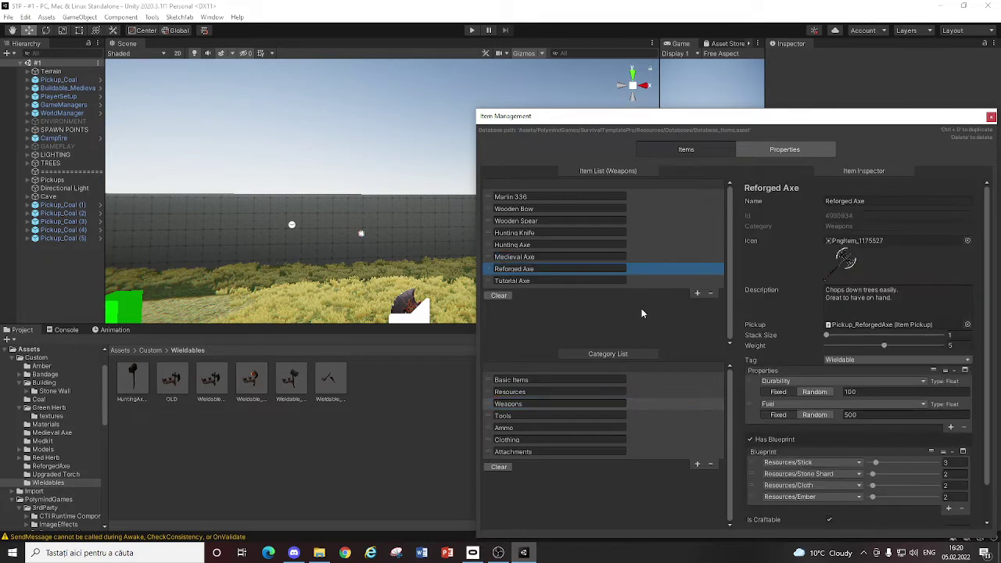
click(671, 249)
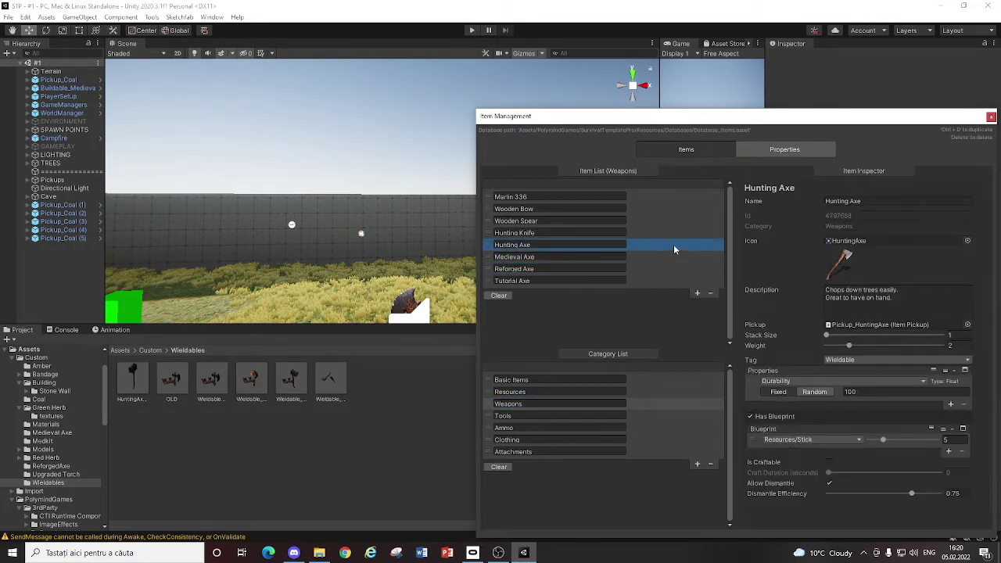
click(643, 282)
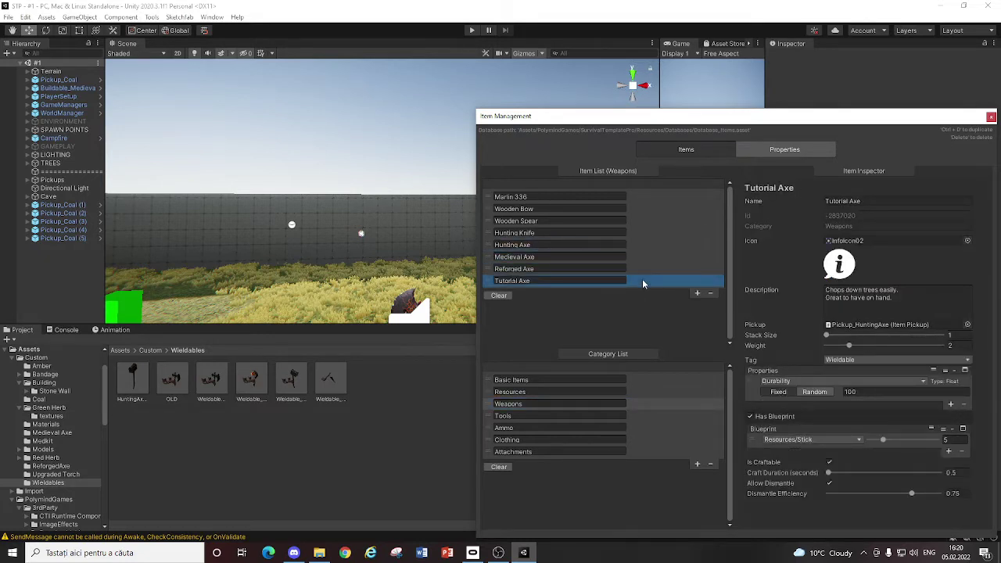
Step: Reopen the Item Management window and inspect the Tutorial Axe in the Weapons category
click(152, 17)
mouse_move(174, 29)
click(238, 29)
click(640, 404)
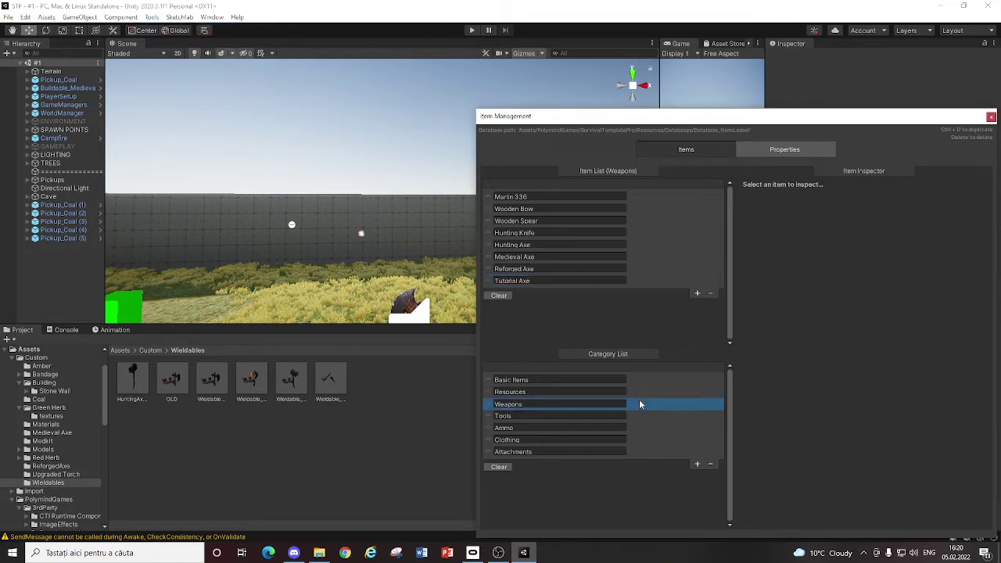
click(666, 282)
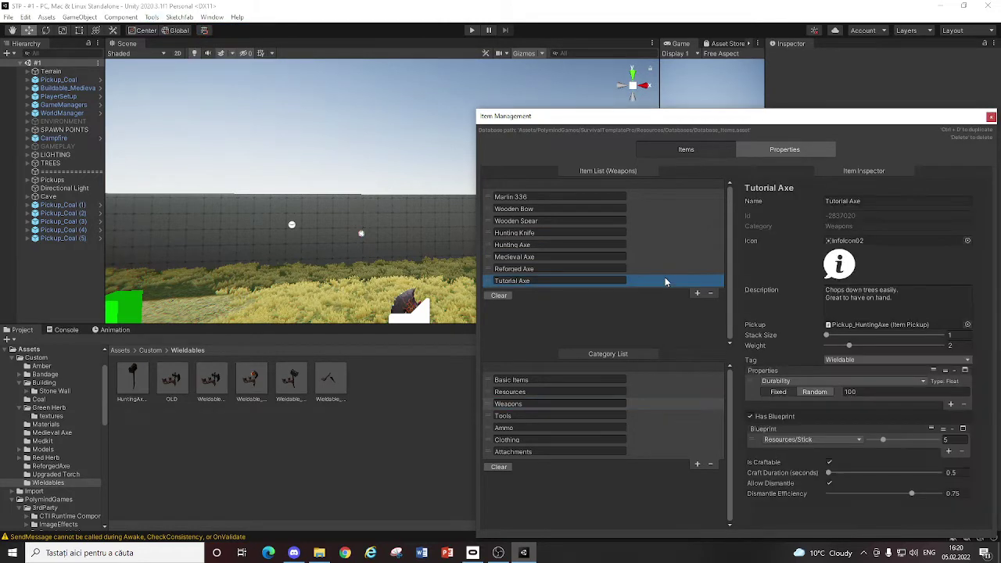
Step: Duplicate the Hunting Axe item in the Weapons category
click(654, 234)
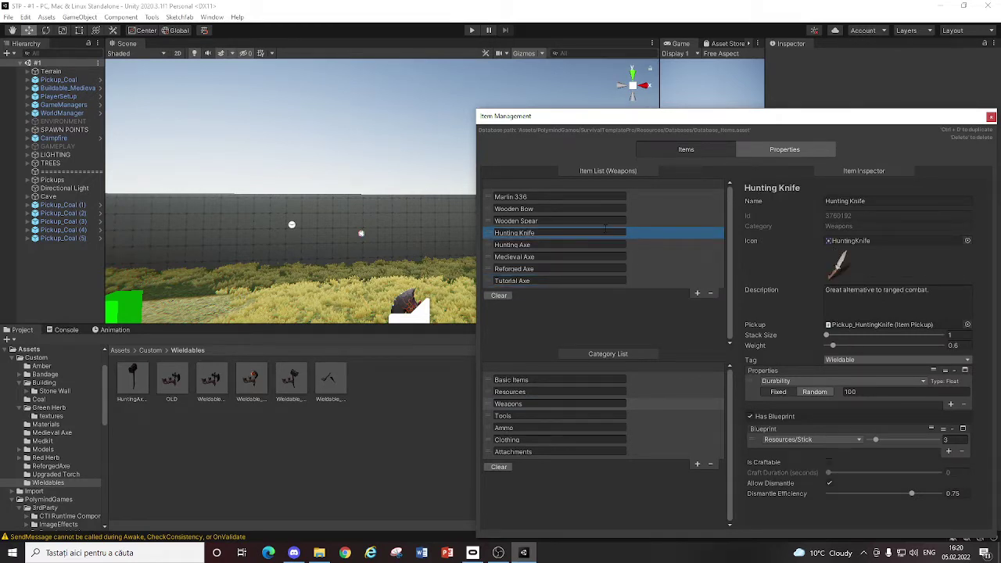
click(633, 246)
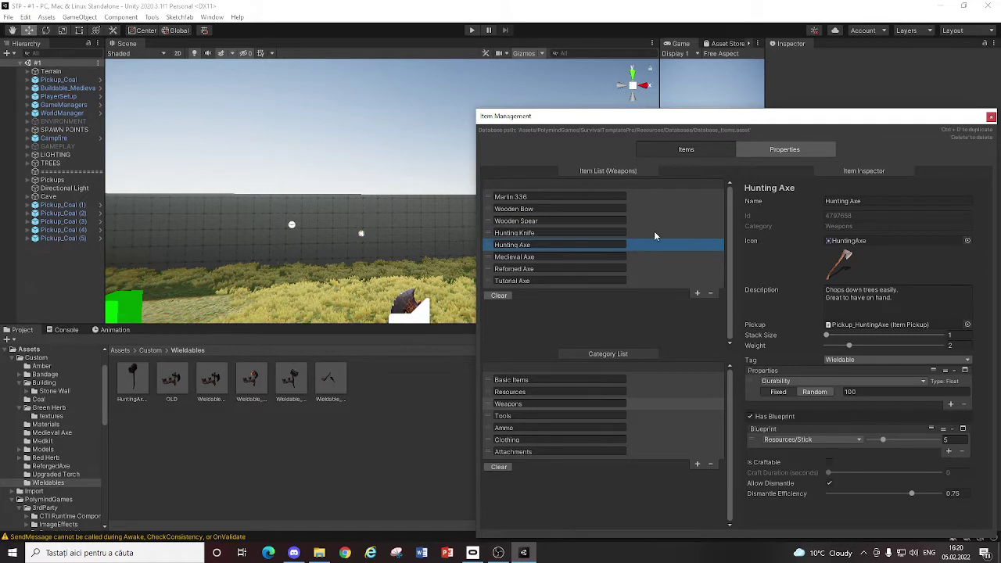
click(660, 222)
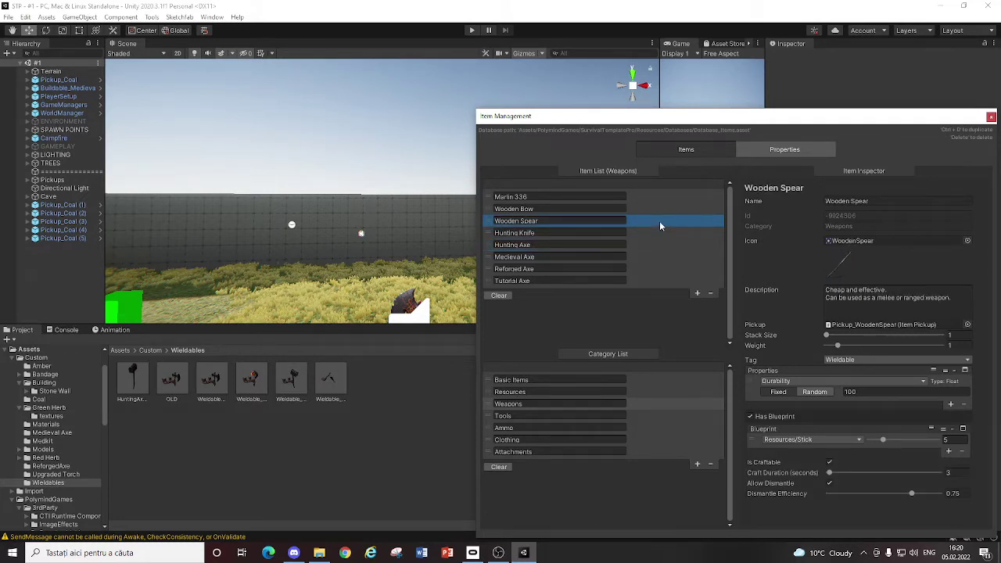
click(677, 234)
click(661, 246)
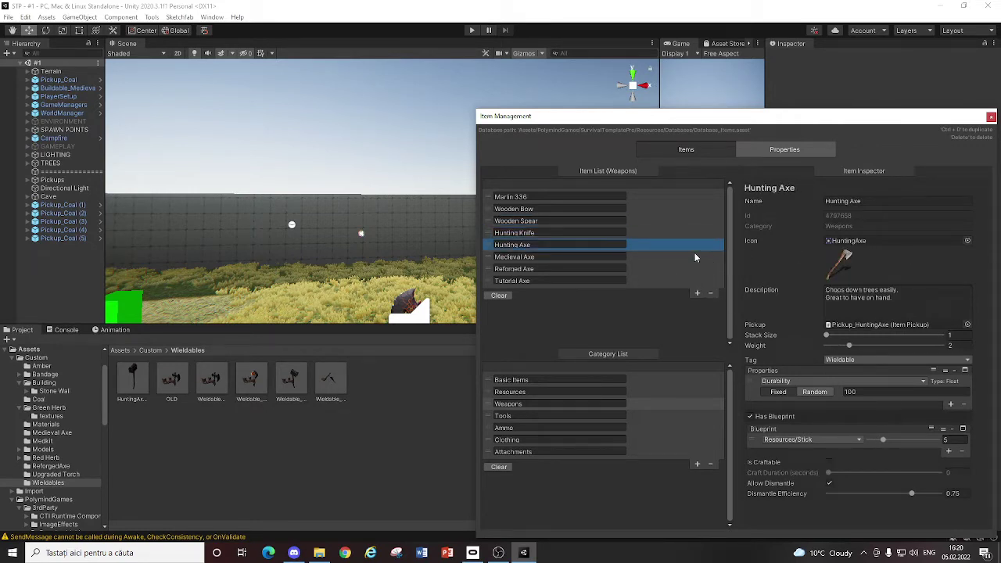
key(ctrl+d)
drag(652, 258, 646, 300)
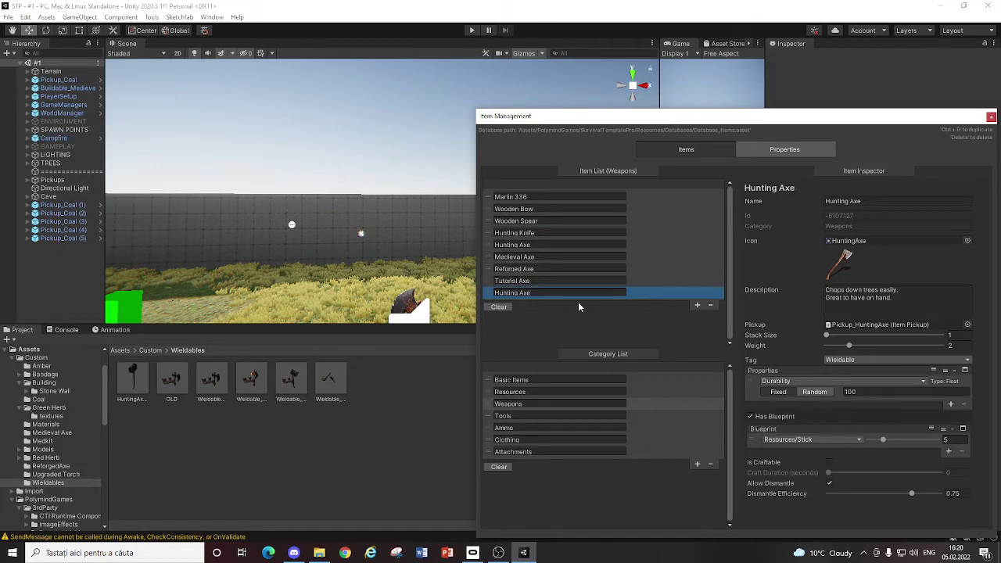
drag(831, 118, 499, 109)
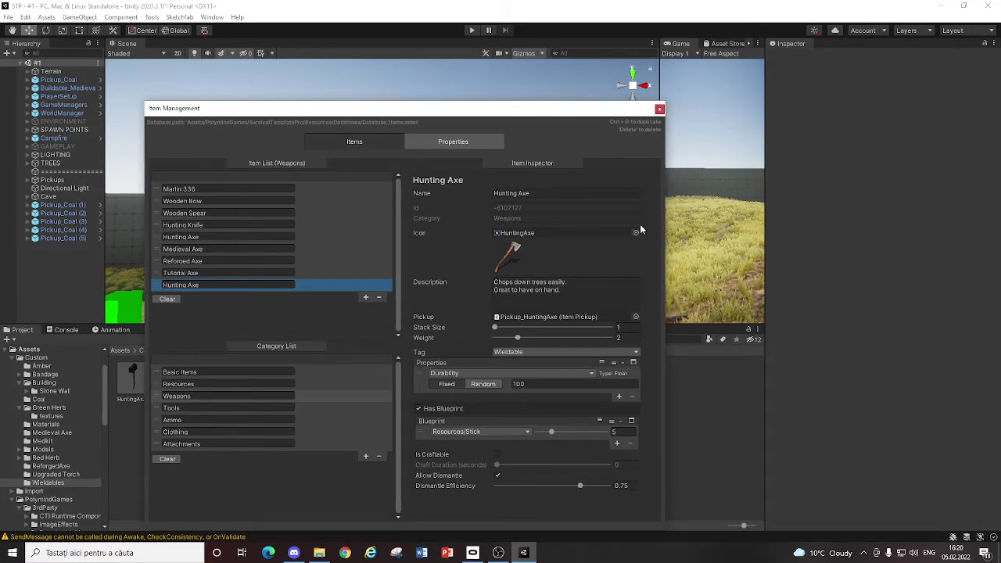
Step: Delete the Tutorial Axe item from the Weapons list and clear the console
click(551, 192)
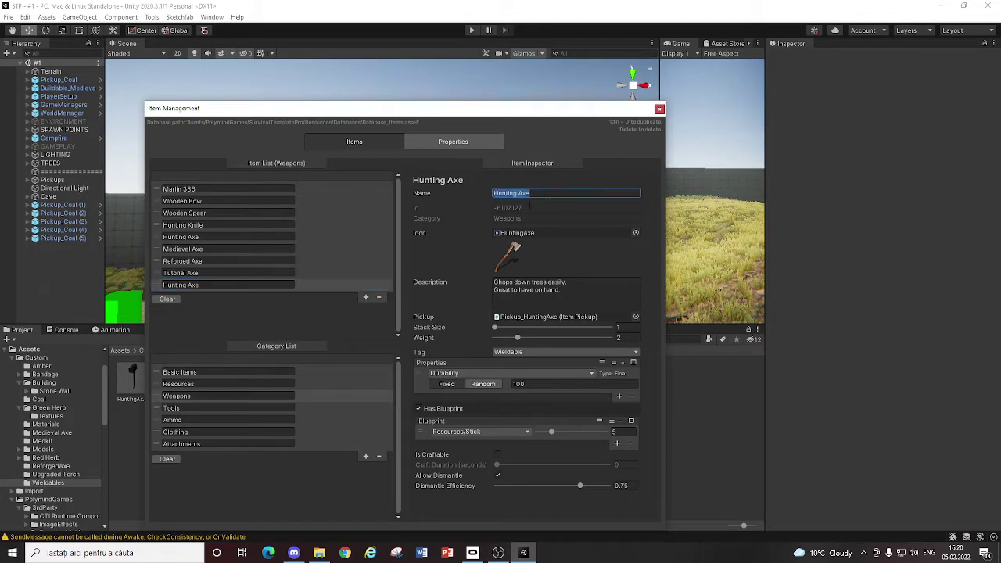
click(301, 262)
click(324, 274)
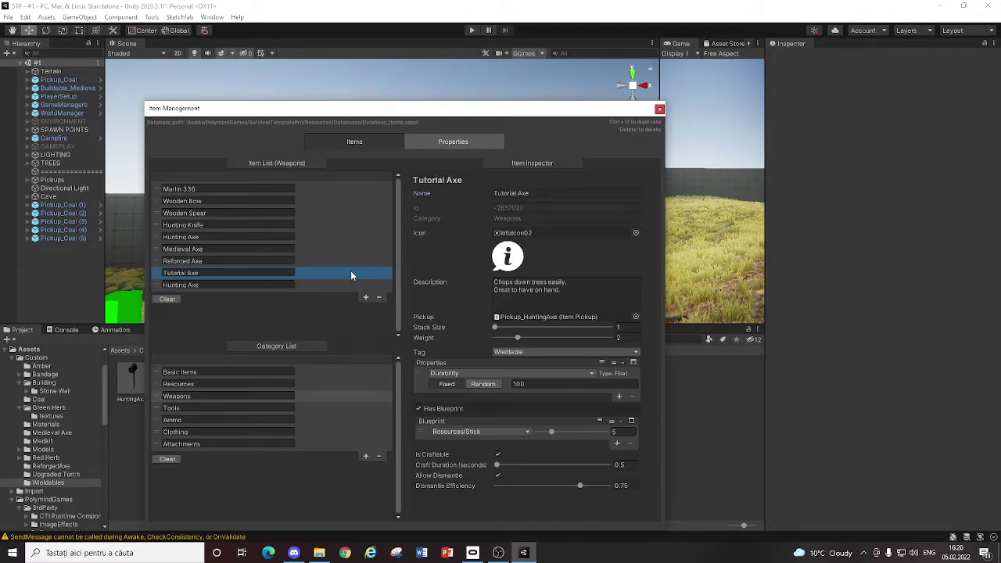
key(Delete)
click(332, 273)
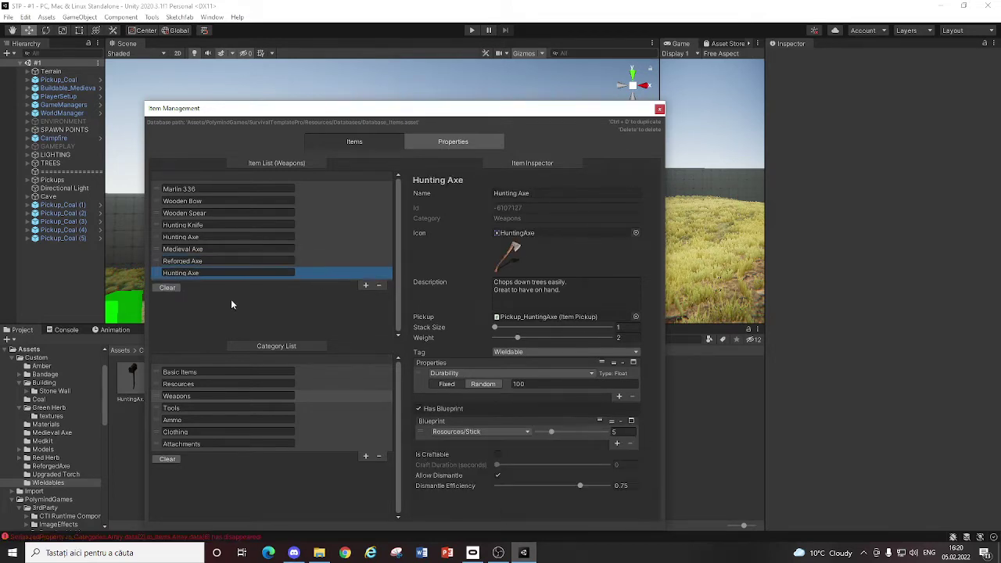
click(66, 329)
click(9, 339)
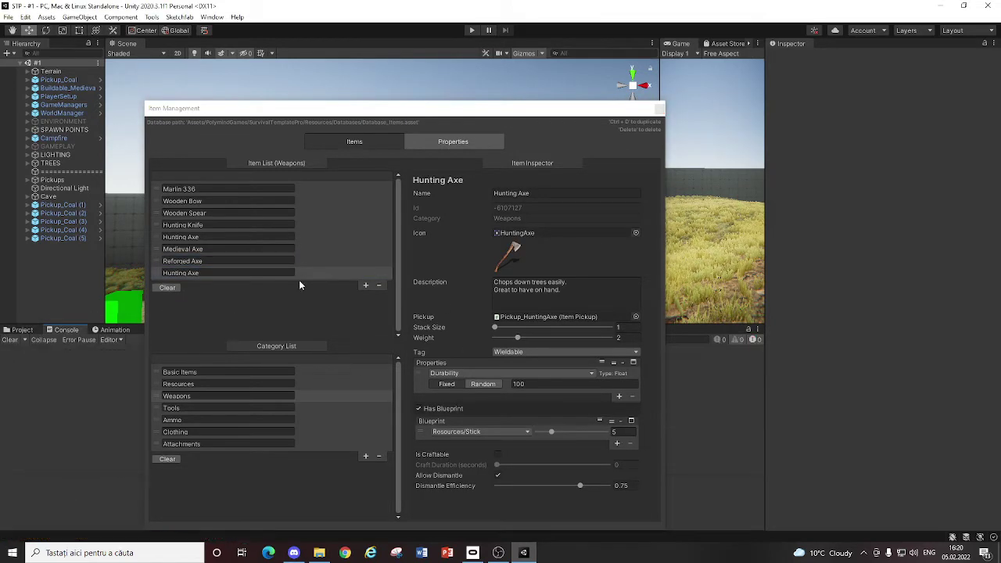
Step: Rename the duplicated Hunting Axe item as "Kyle Axe"
click(222, 276)
click(528, 193)
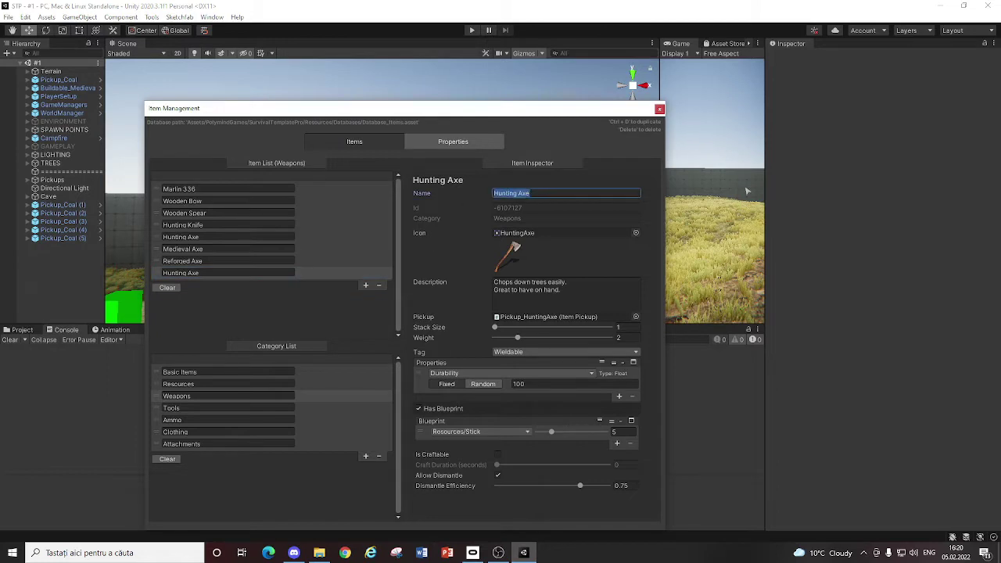
key(BackSpace)
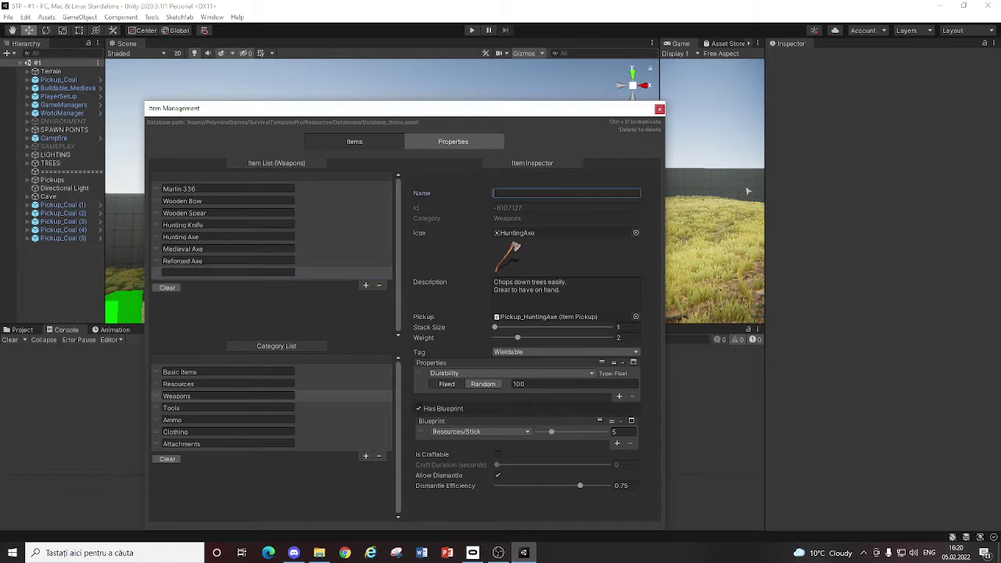
text(Kyle Axe)
Step: Set the Kyle Axe's icon to the Stamina_Normal sprite
click(635, 233)
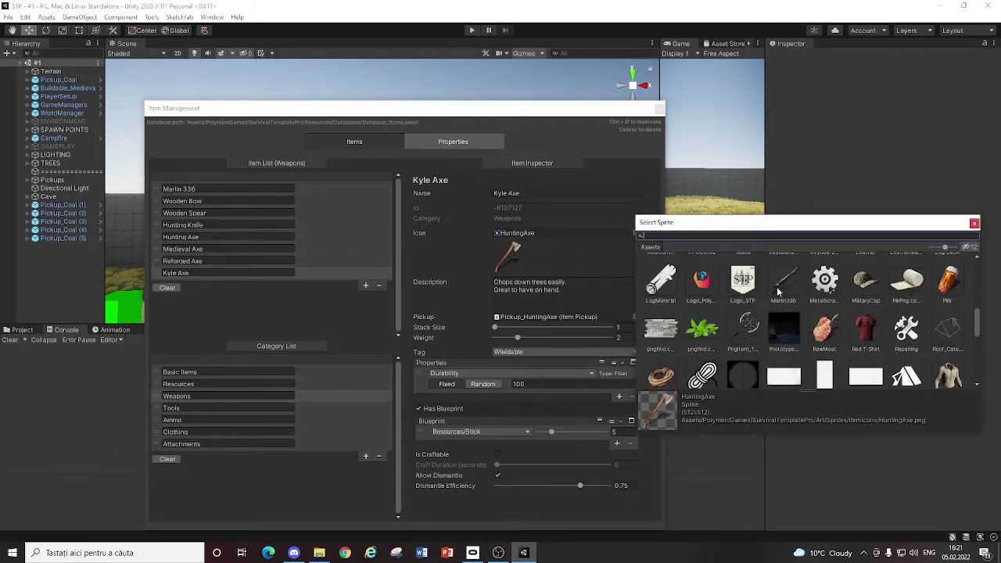
scroll(837, 348, down, 3)
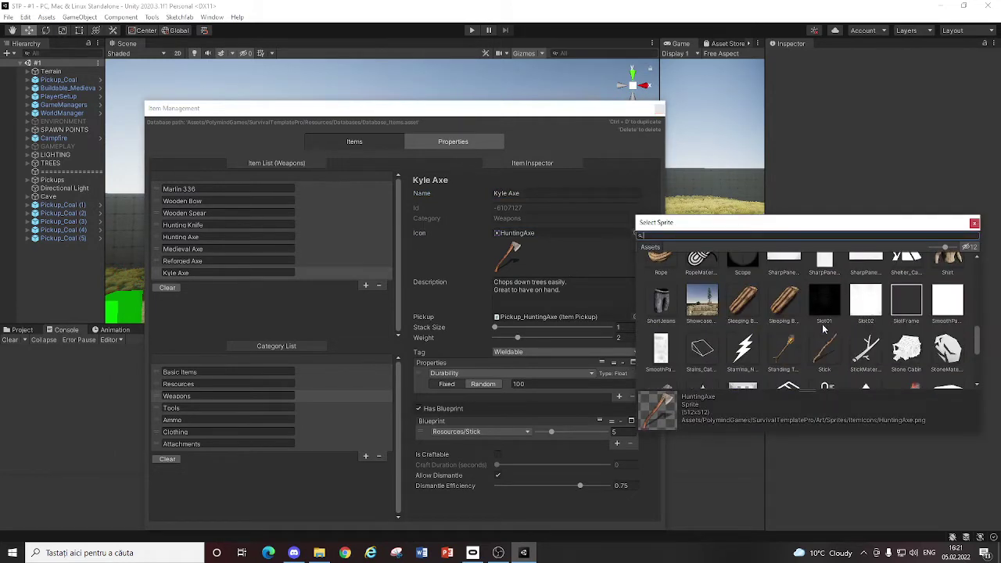
click(745, 351)
click(974, 223)
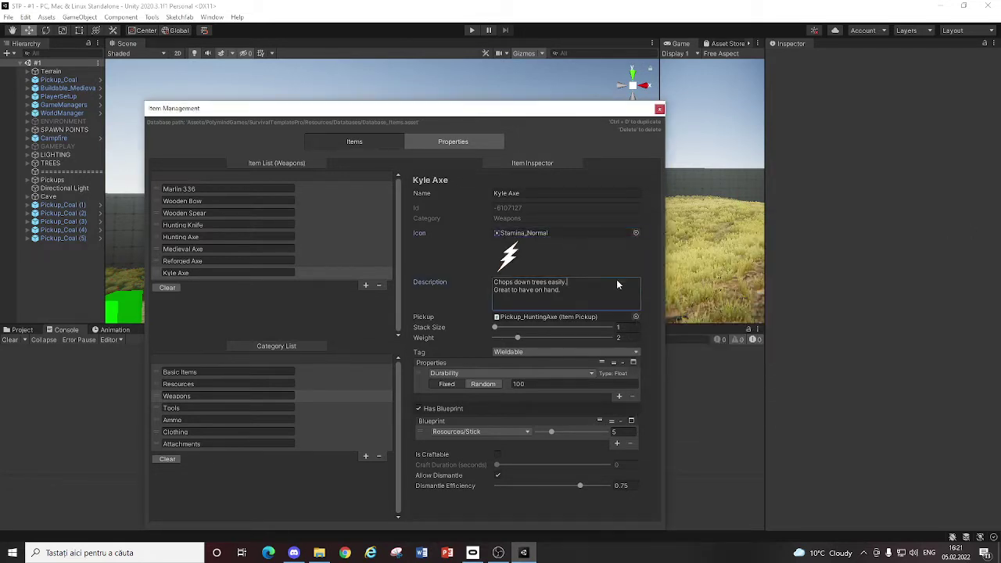
Step: Replace the Kyle Axe's description with "Kyle is here."
click(587, 290)
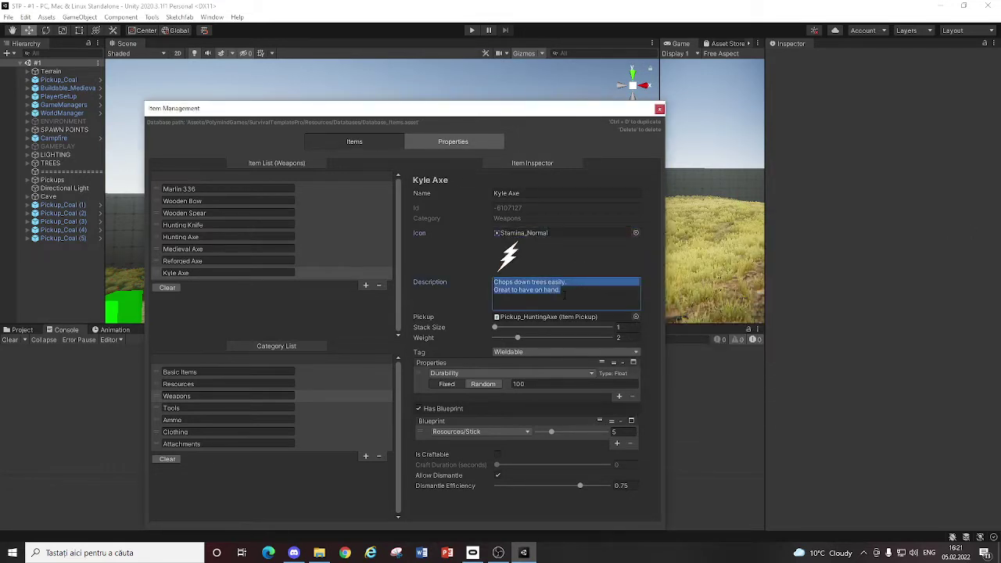
text(Kyle is here.)
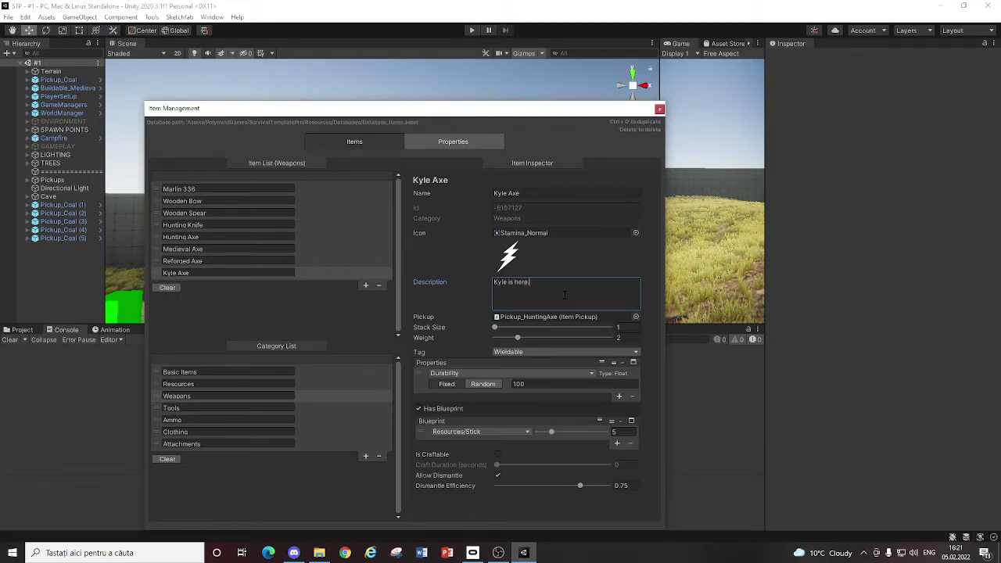
drag(504, 111, 851, 85)
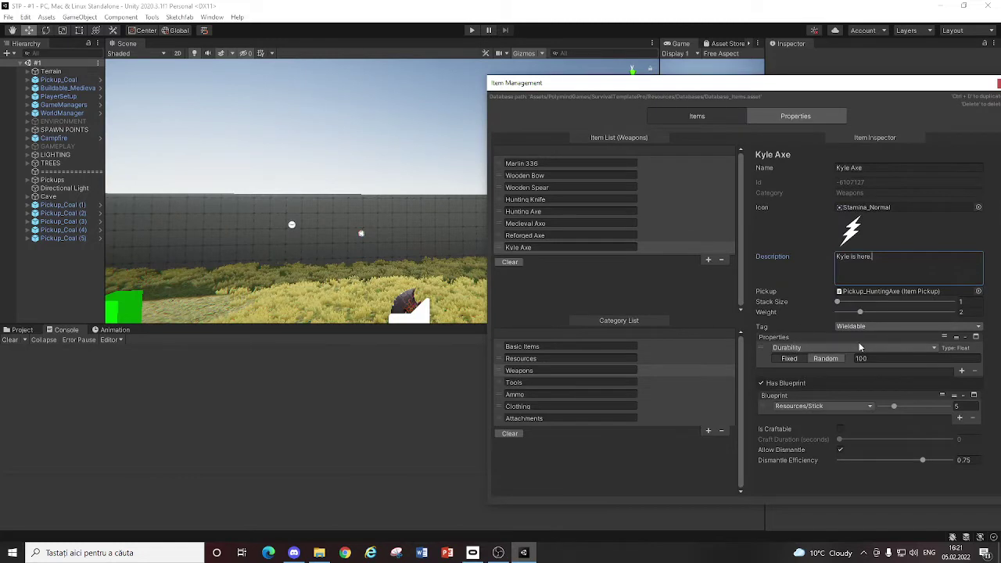
Step: Try a Resources/Stick amount of 1 in the Kyle Axe's blueprint
click(933, 408)
text(1)
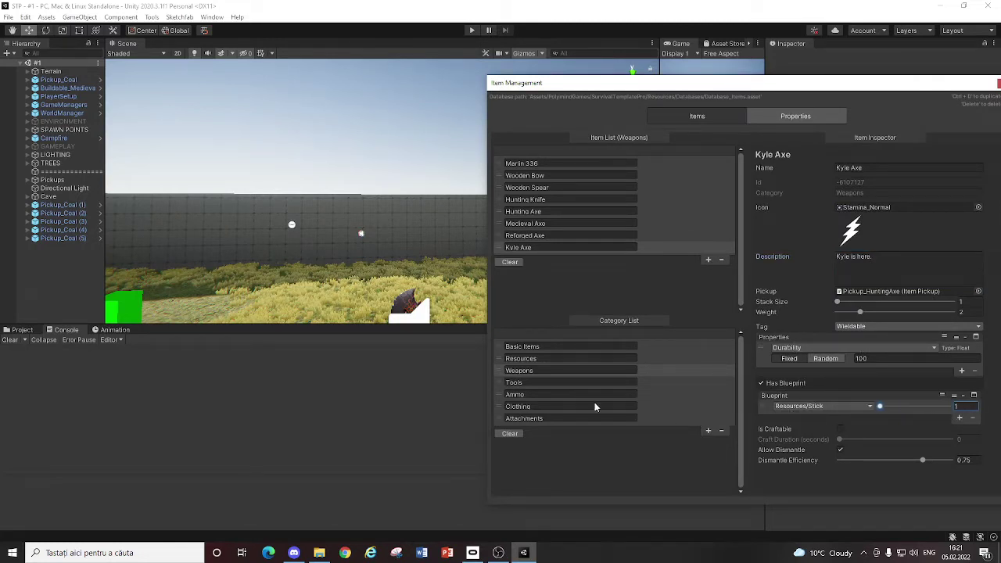
drag(948, 407, 909, 406)
key(BackSpace)
text(1)
click(859, 407)
click(905, 422)
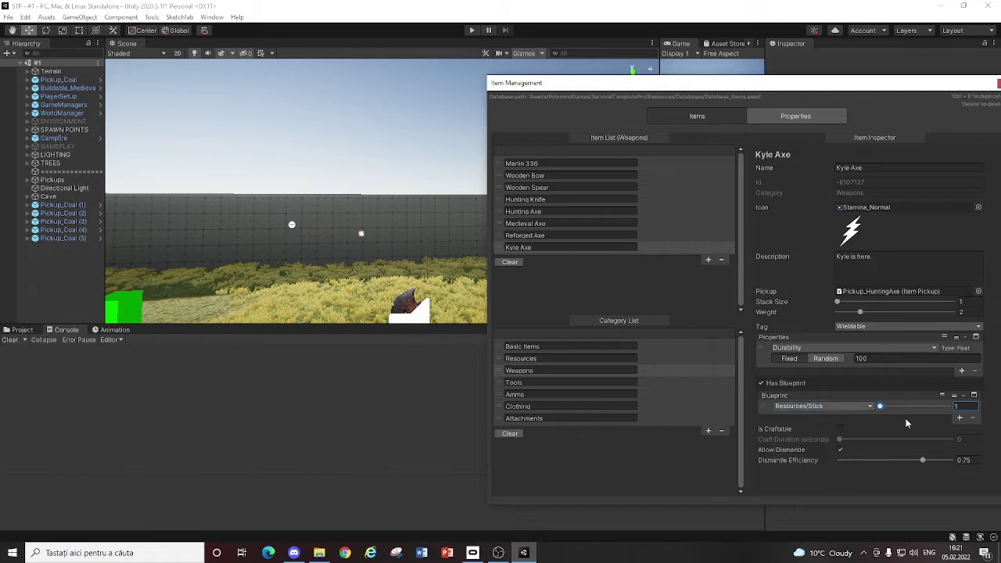
Step: Undo the changes to the Kyle Axe's blueprint amount and craftable option
click(840, 430)
click(840, 429)
key(ctrl+z)
key(ctrl+z)
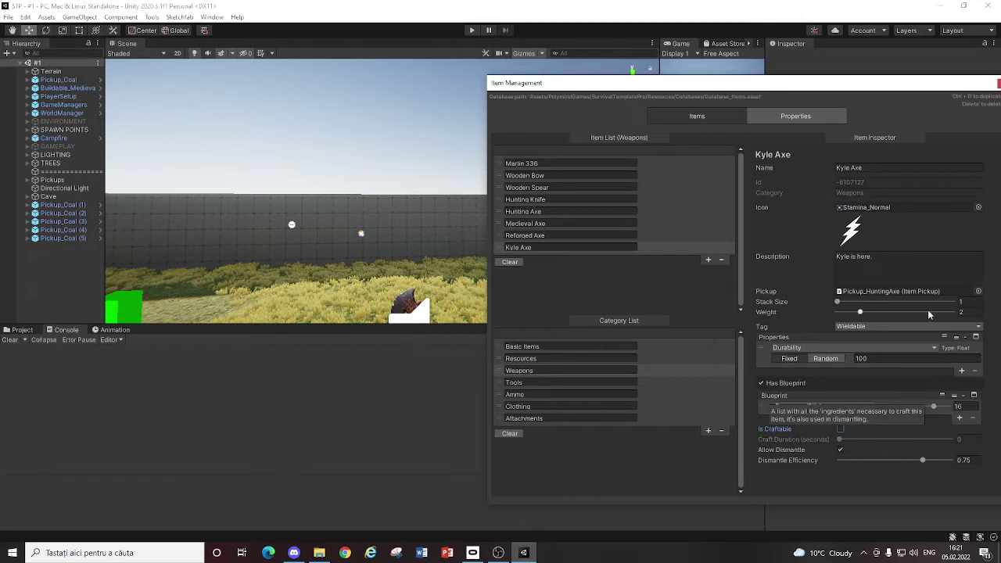
Step: Locate the Pickup_HuntingAxe prefab assigned to the Kyle Axe in the project and duplicate it
click(907, 294)
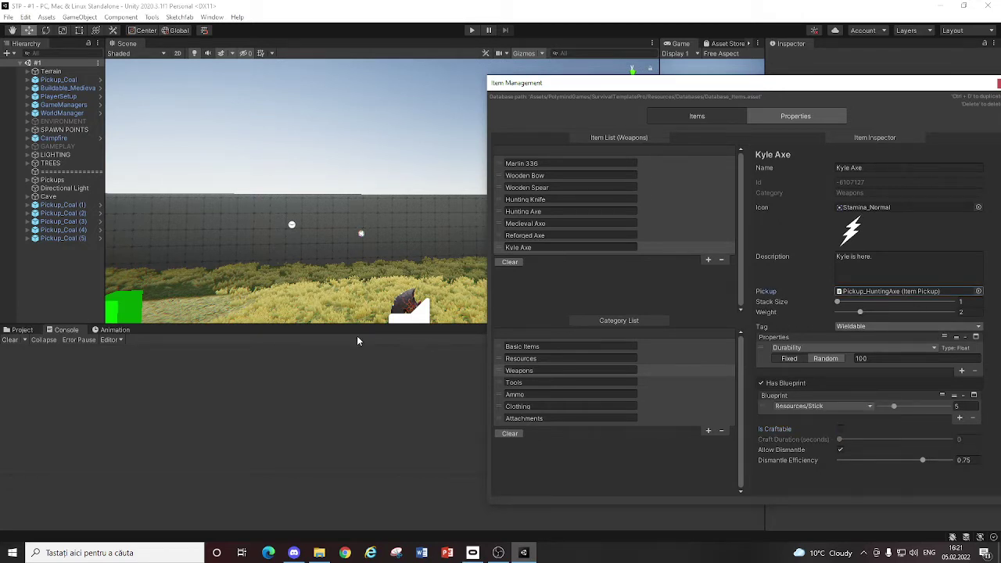
click(22, 330)
click(892, 291)
click(172, 380)
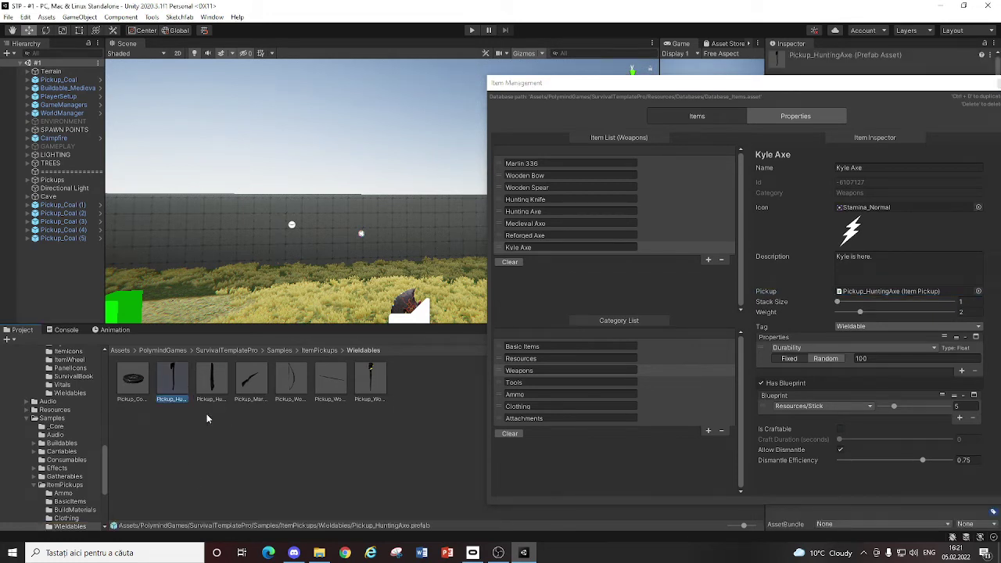
key(ctrl+d)
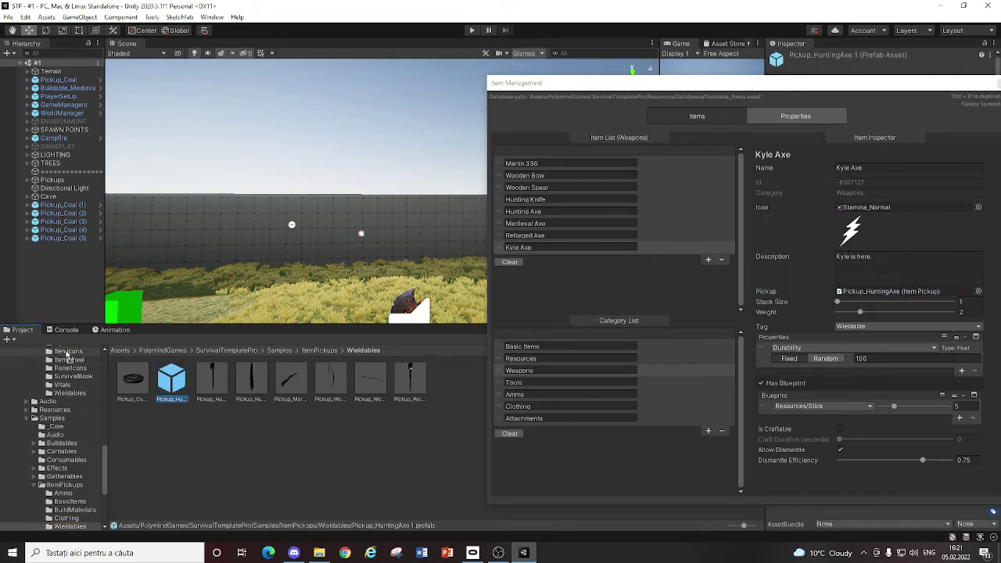
Step: Move the duplicated hunting axe pickup prefab into the root Assets folder
scroll(73, 354, up, 5)
scroll(73, 353, up, 10)
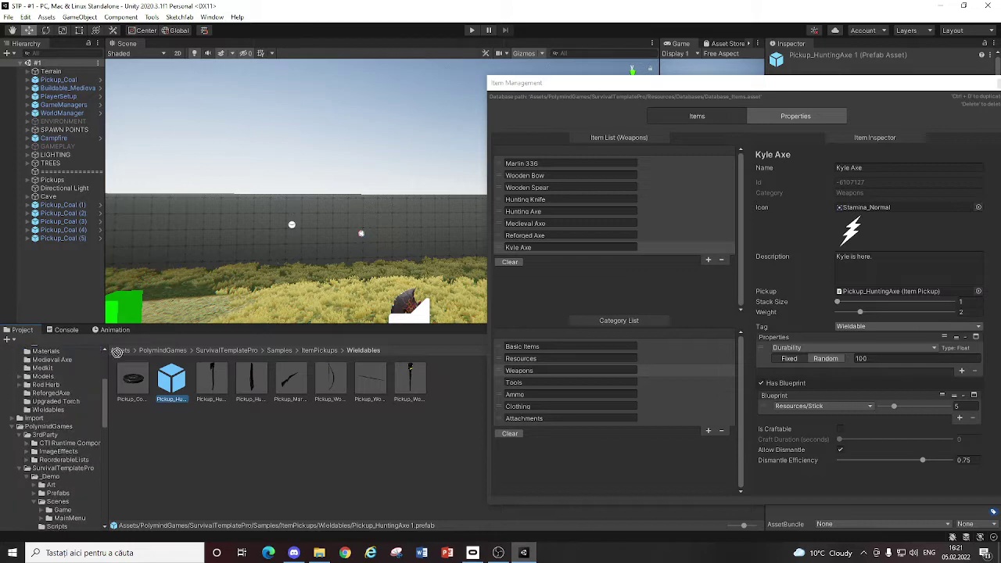
scroll(75, 348, down, 10)
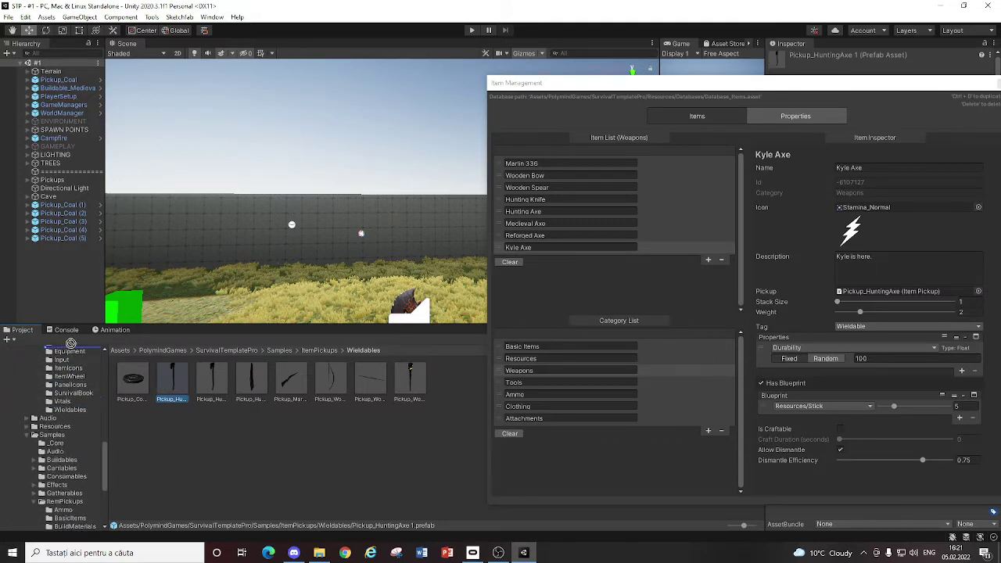
scroll(79, 356, down, 10)
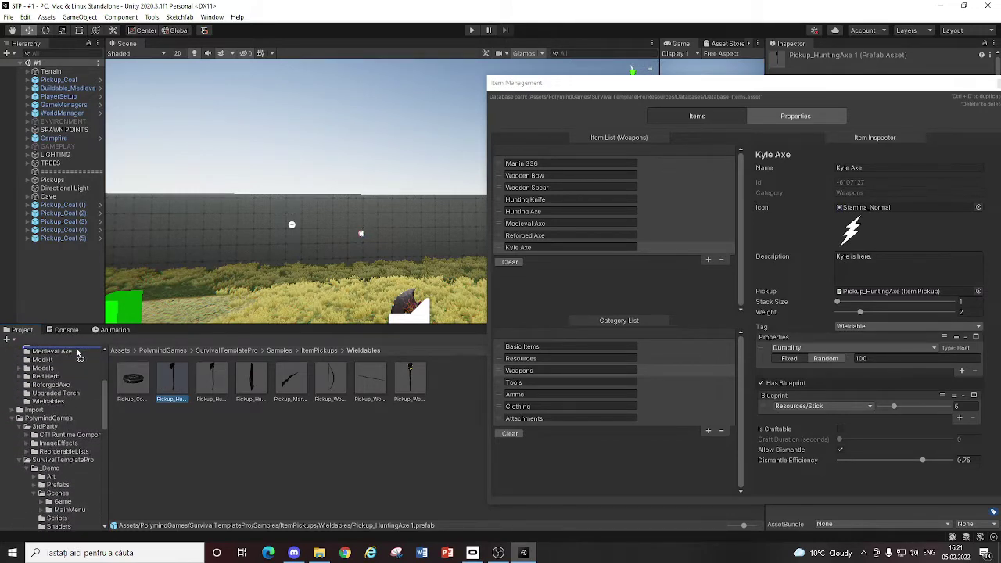
click(120, 351)
drag(588, 83, 773, 87)
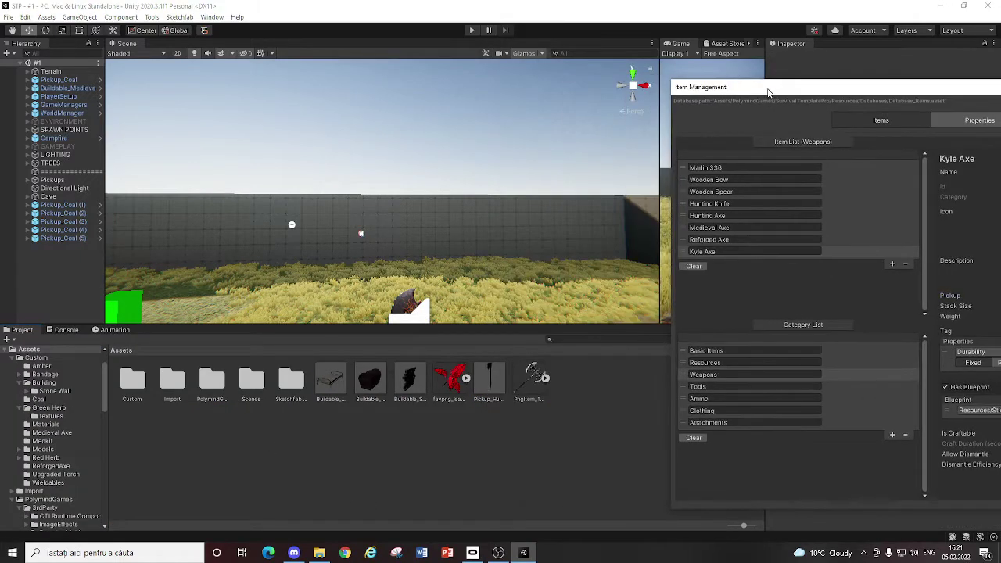
double_click(132, 381)
click(353, 469)
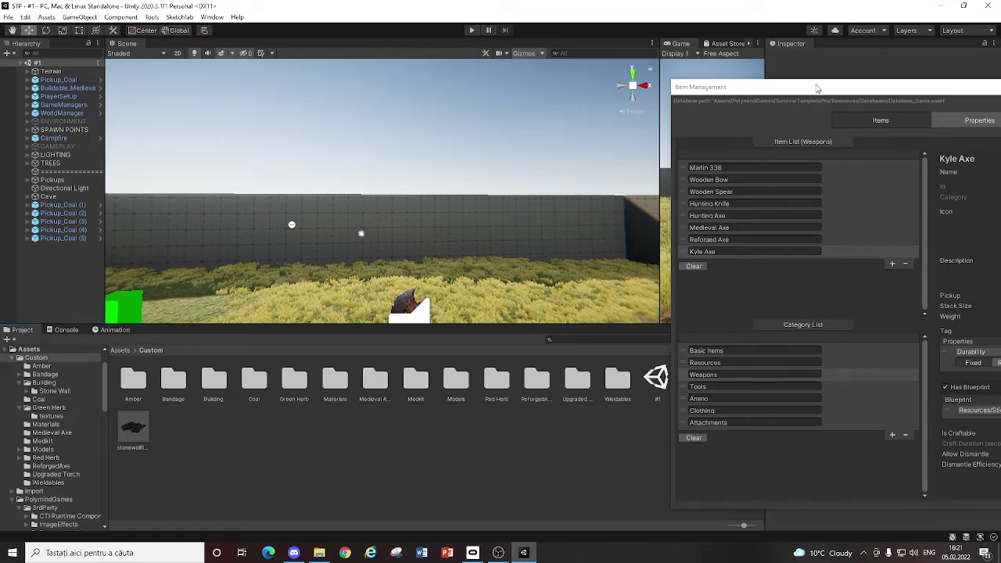
drag(817, 88, 880, 118)
double_click(618, 383)
click(120, 350)
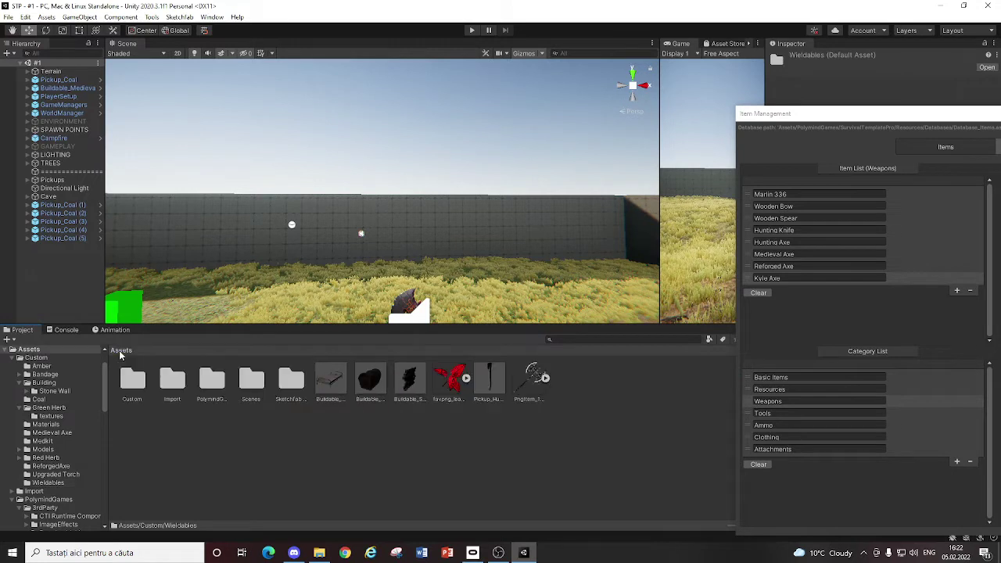
click(354, 464)
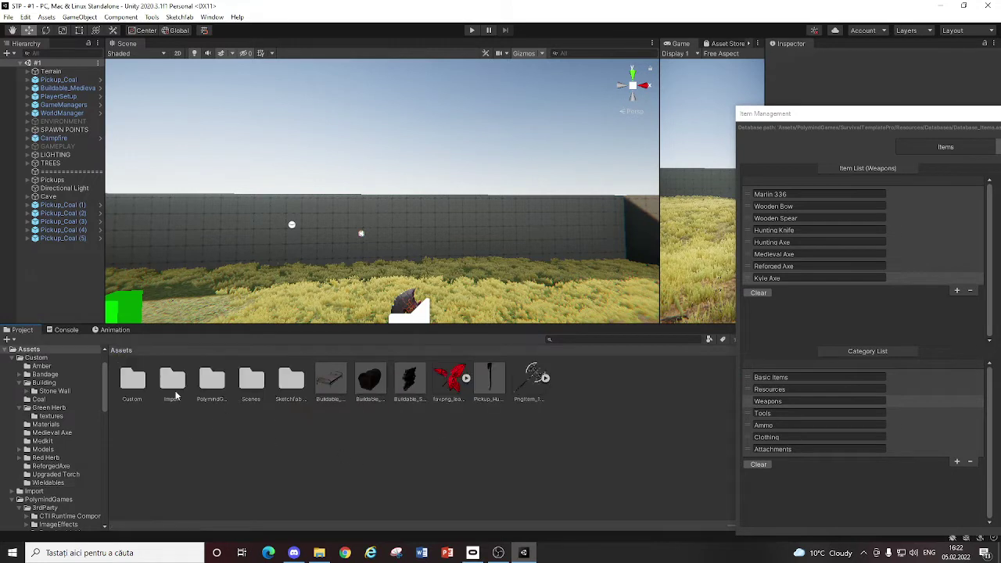
Step: Rename the duplicated hunting axe pickup prefab in the Assets folder to Pickup_KyleAxe
click(491, 391)
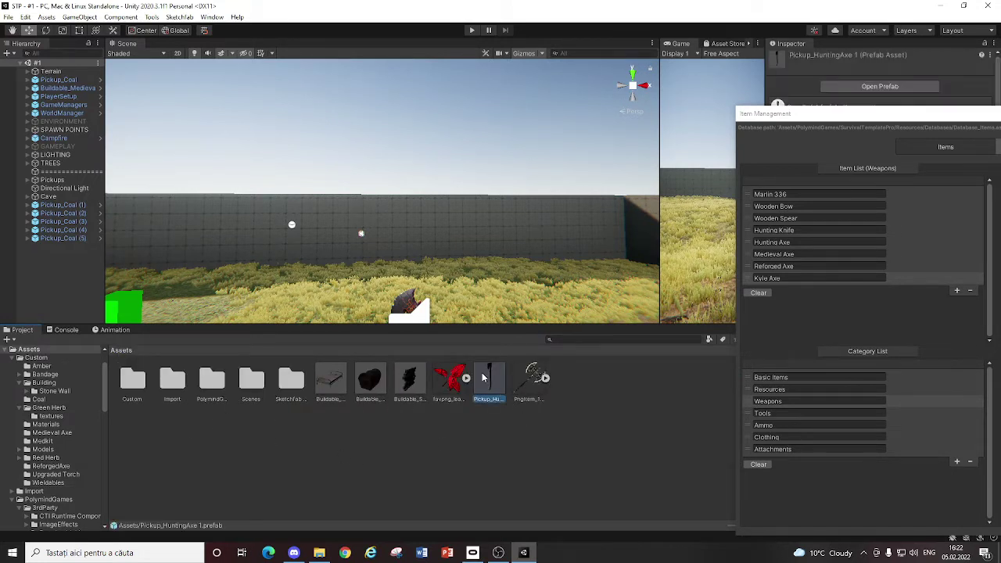
right_click(497, 391)
click(540, 159)
text(Pickup_)
text(Kyle)
text(Axe)
key(Return)
Step: Open the Pickup_KyleAxe prefab for editing and view its axe model
double_click(486, 392)
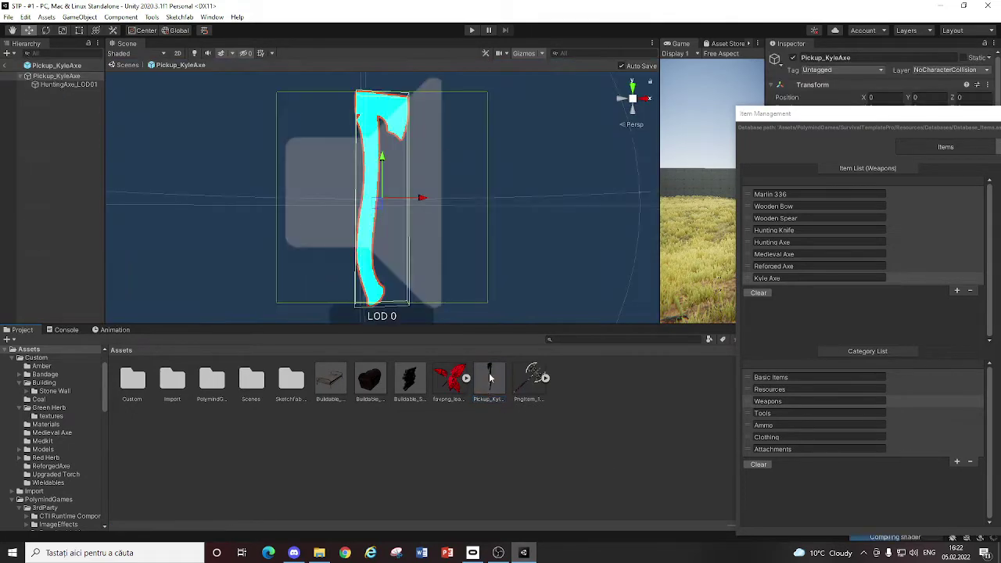
right_drag(439, 160, 397, 324)
key(w)
key(s)
drag(369, 385, 49, 88)
key(s)
right_drag(470, 243, 493, 238)
key(w)
key(Delete)
Step: Find the Medieval_torch model in the project's Import folder
double_click(133, 379)
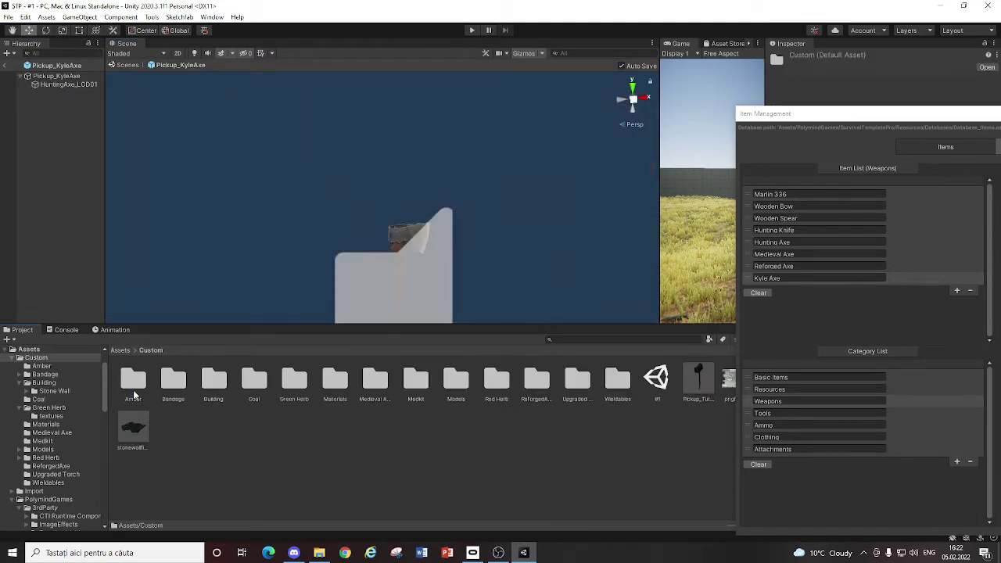
click(122, 351)
click(172, 379)
double_click(173, 379)
click(172, 383)
click(211, 379)
click(172, 379)
double_click(172, 379)
click(148, 351)
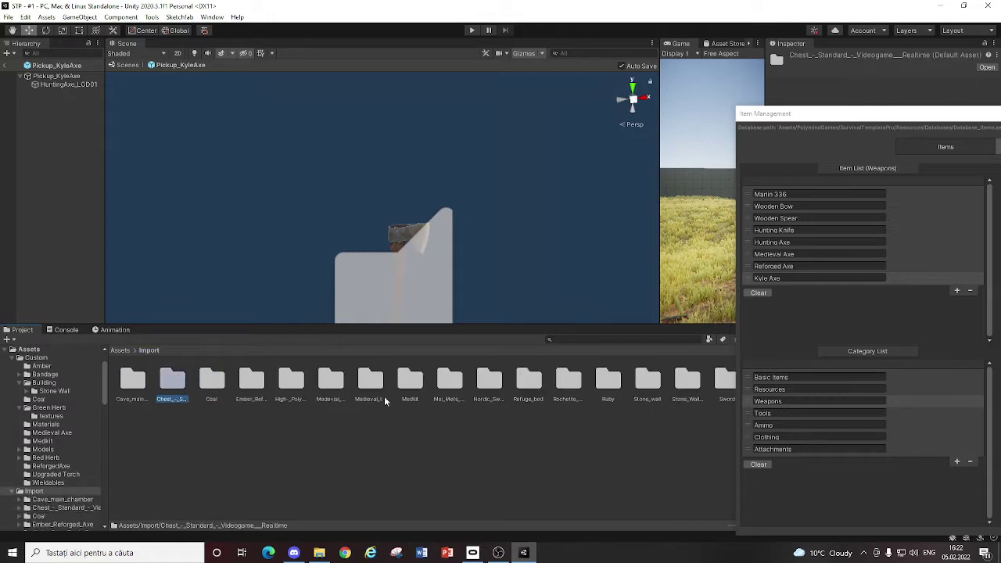
double_click(363, 383)
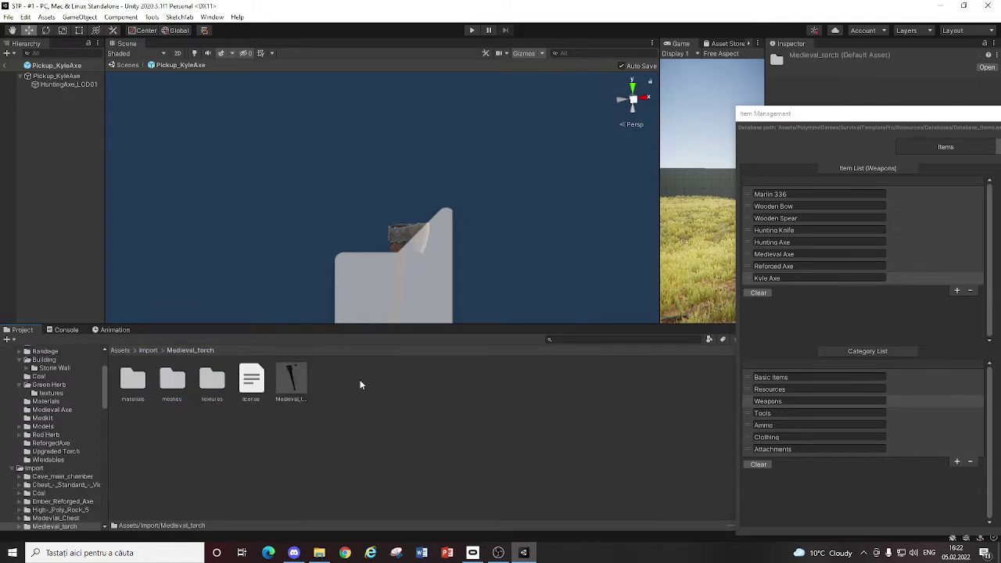
Step: Delete the HuntingAxe_LOD01 child and add the Medieval_torch model to the Pickup_KyleAxe prefab
click(68, 85)
key(f)
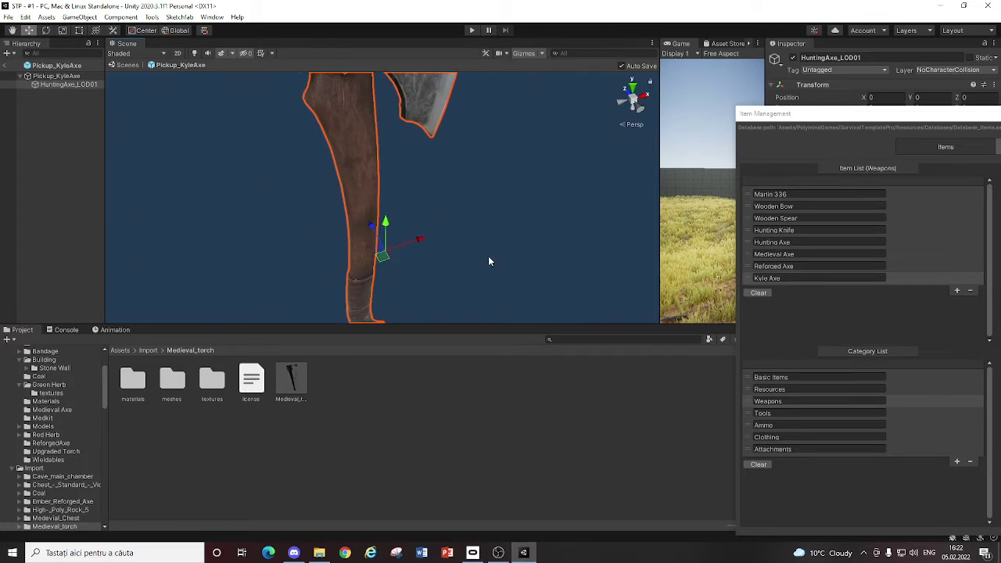
key(Delete)
drag(292, 382, 47, 76)
right_drag(446, 183, 546, 175)
key(s)
alt+drag(546, 177, 428, 120)
click(428, 120)
key(Delete)
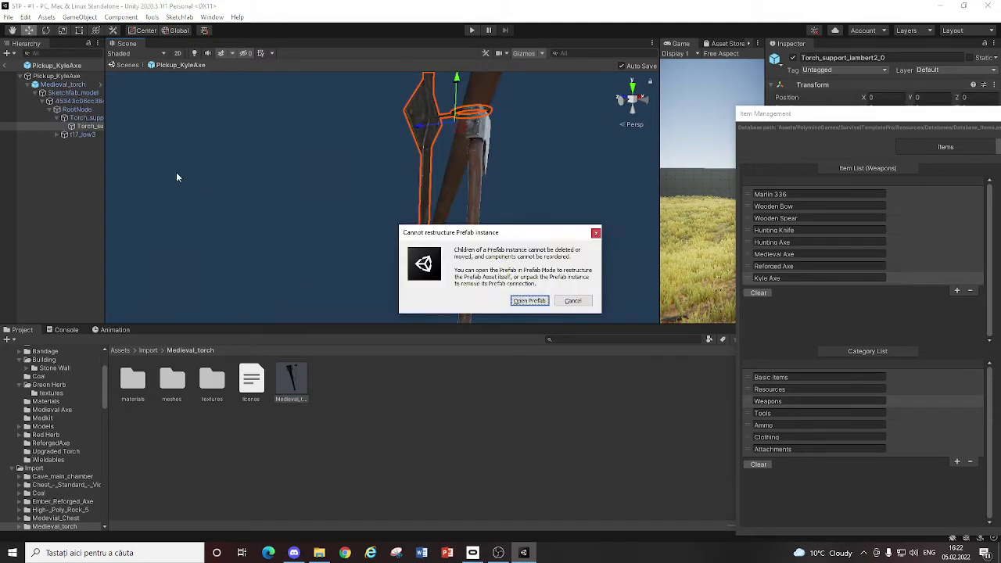
click(572, 301)
Step: Unpack the Medieval_torch prefab instance completely
click(62, 85)
right_click(63, 85)
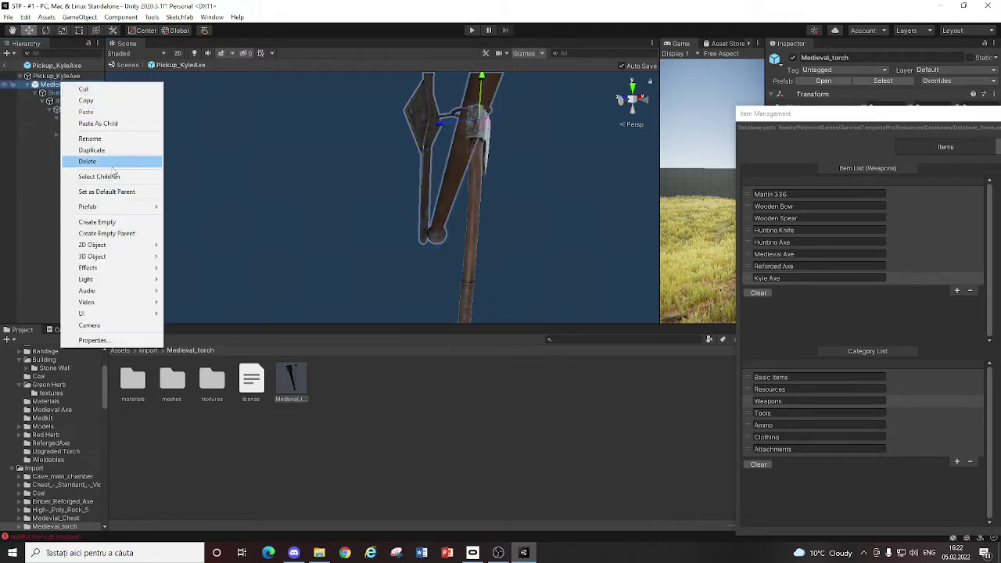
mouse_move(135, 209)
click(215, 264)
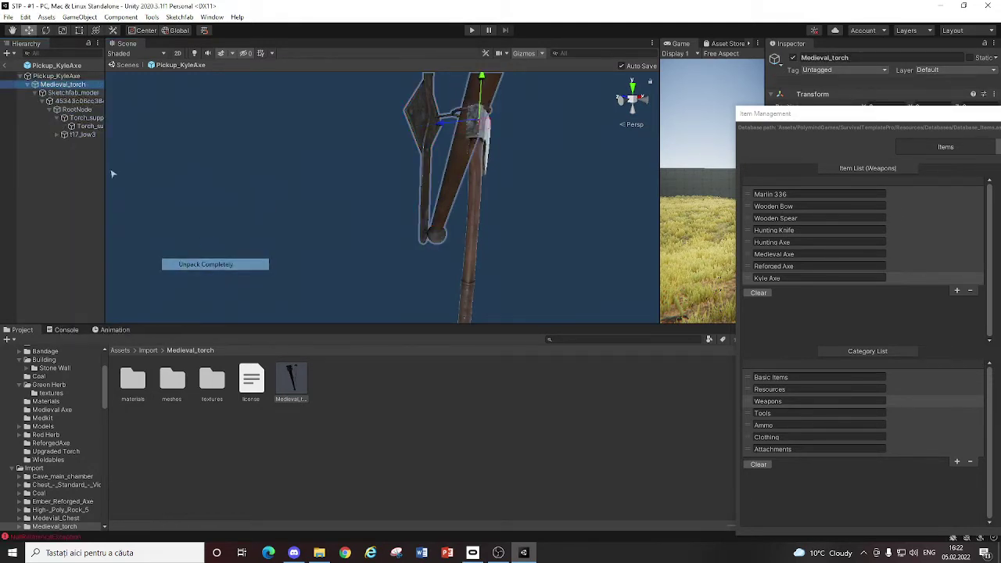
Step: Delete the Torch_support_lambert2_0 mesh from the torch hierarchy
click(76, 126)
click(82, 110)
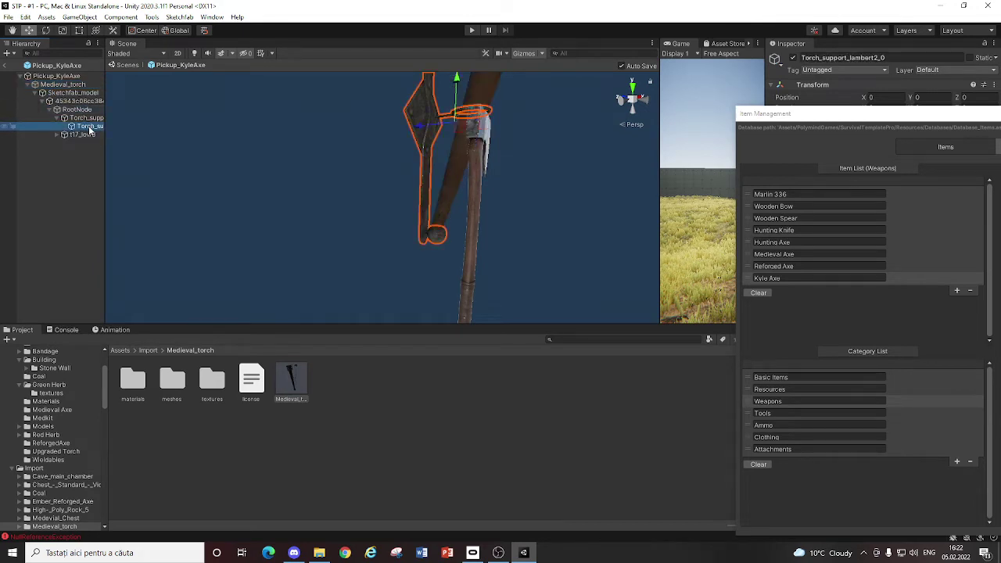
click(88, 127)
key(Delete)
Step: Move the t17_low3 mesh directly under RootNode and delete the empty t17_low3 and torch support objects
click(77, 119)
click(79, 126)
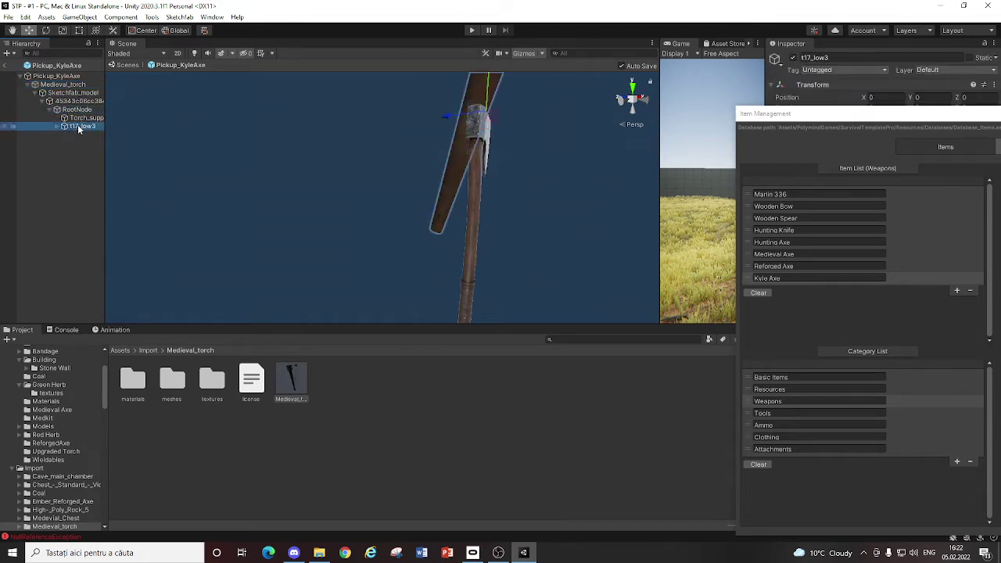
click(59, 126)
drag(77, 134, 73, 122)
click(76, 133)
key(Delete)
click(75, 119)
key(Delete)
click(74, 103)
key(Delete)
key(ctrl+z)
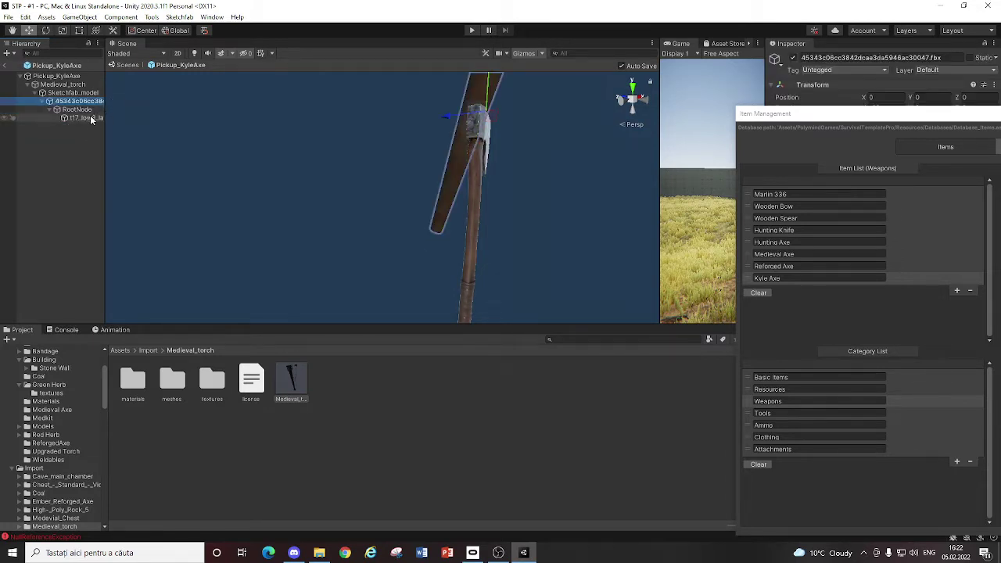
Step: Move RootNode directly under Pickup_KyleAxe and delete the leftover Medieval_torch wrapper objects
click(88, 118)
click(82, 110)
click(79, 102)
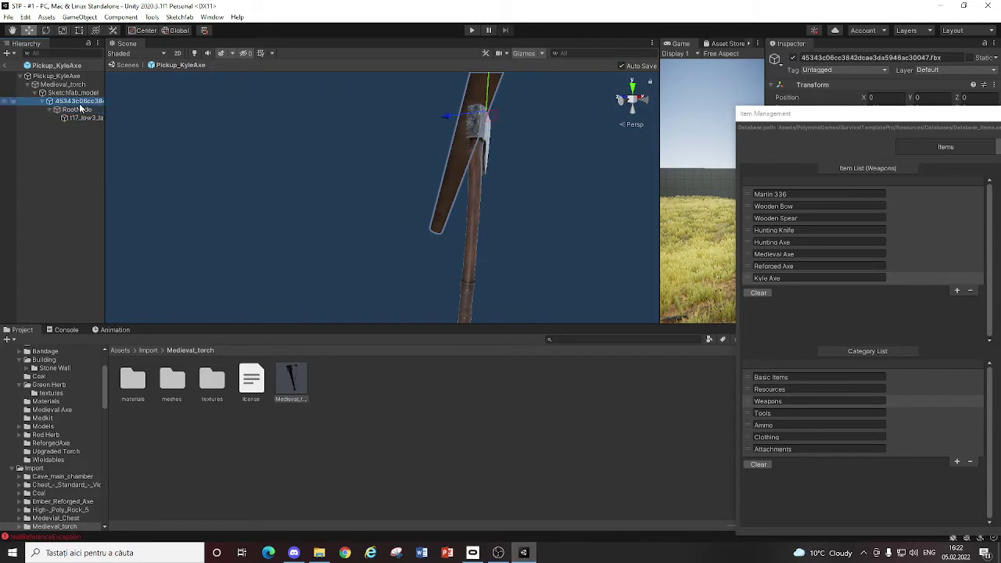
drag(76, 110, 59, 83)
click(67, 101)
key(Delete)
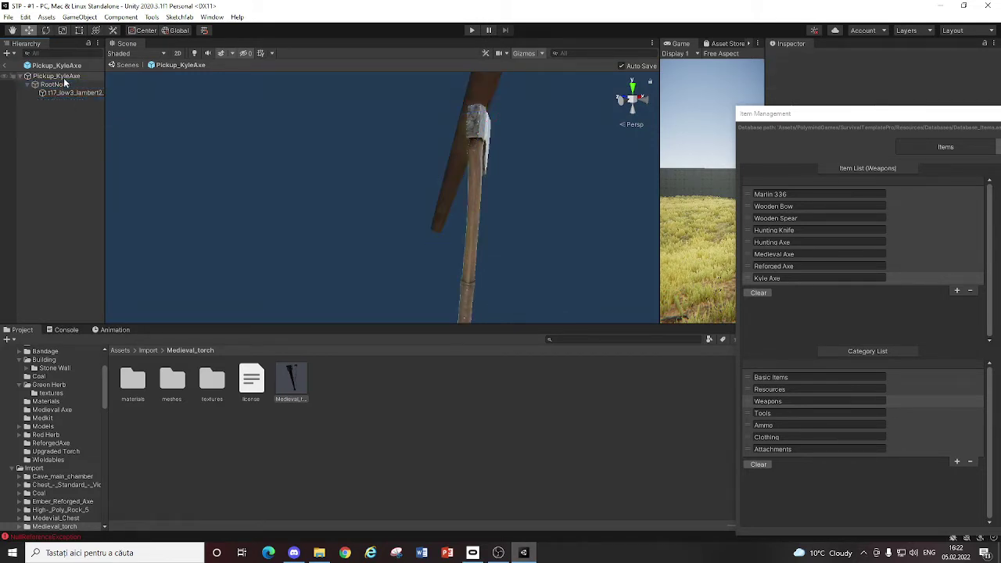
Step: Rotate RootNode about 16 degrees around X to line the torch up with the axe handle
click(64, 83)
right_drag(493, 205, 481, 154)
drag(480, 155, 488, 250)
right_drag(488, 250, 542, 304)
right_drag(419, 105, 433, 48)
key(e)
drag(407, 174, 377, 188)
Step: Scale RootNode to about 0.009, 0.011, 0.009 so the torch fits the axe
key(r)
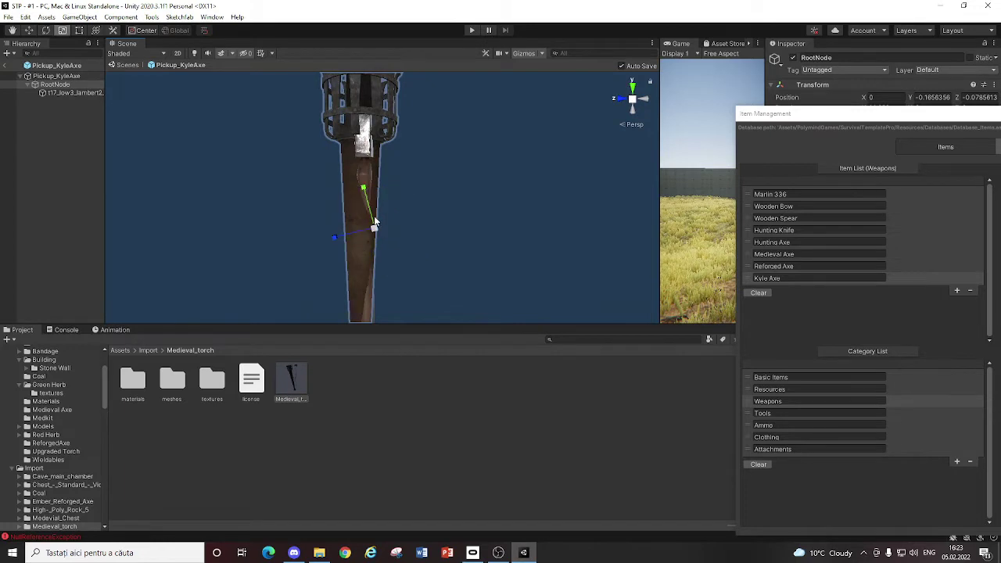
drag(374, 226, 364, 225)
key(w)
right_drag(362, 224, 258, 285)
alt+drag(257, 286, 258, 122)
key(e)
key(r)
alt+drag(304, 195, 391, 204)
Step: Move RootNode over the axe to a position of about -0.01, -0.274, -0.097
key(w)
drag(349, 145, 374, 217)
key(r)
key(w)
click(867, 120)
drag(867, 120, 793, 419)
alt+drag(602, 141, 360, 175)
scroll(359, 174, up, 5)
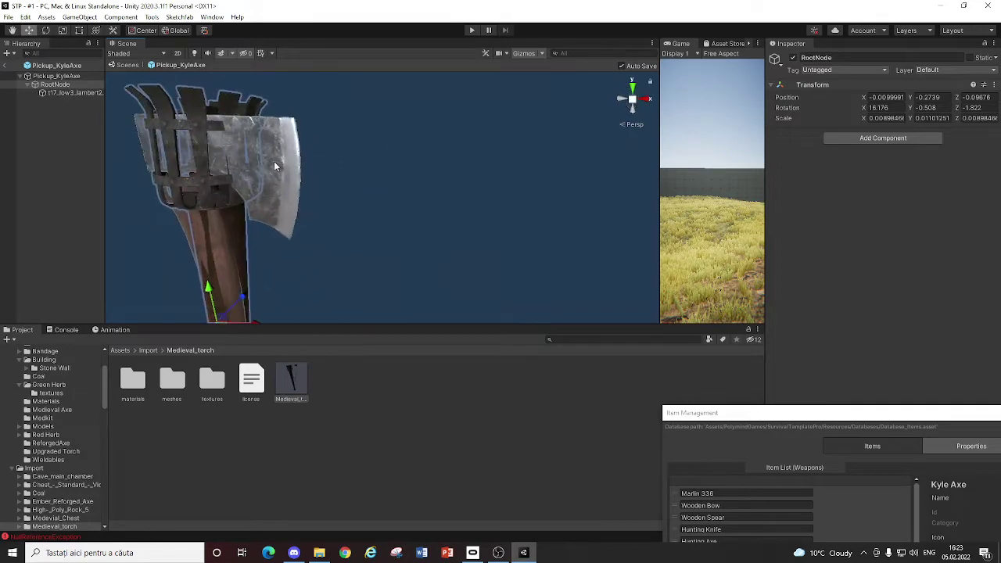
Step: Remove the Mesh Renderer component from the Pickup_KyleAxe root object
click(273, 161)
right_click(813, 162)
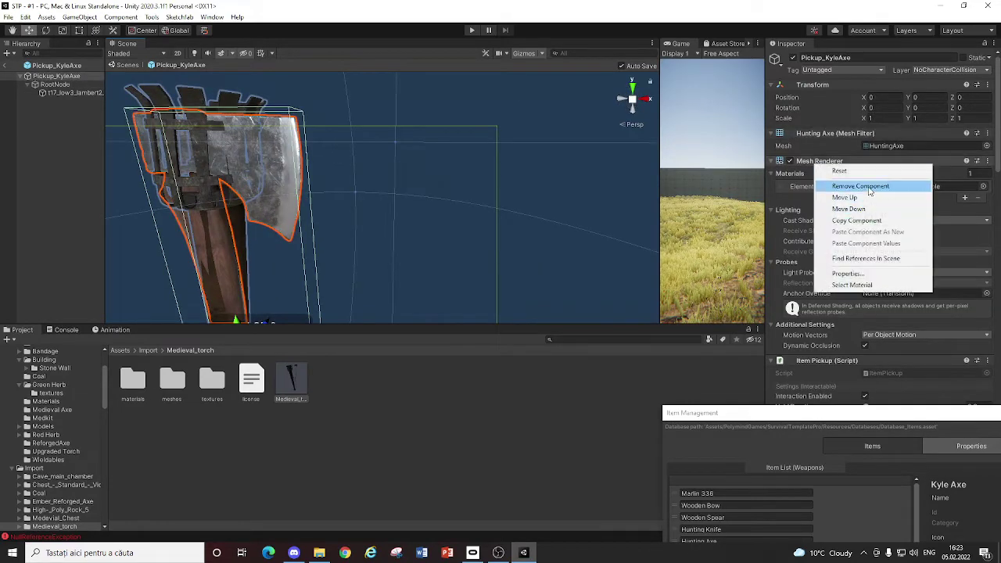
click(868, 188)
Step: Review the box collider and remaining components of Pickup_KyleAxe beside the Kyle Axe's database entry
right_drag(472, 142, 657, 258)
scroll(923, 397, down, 3)
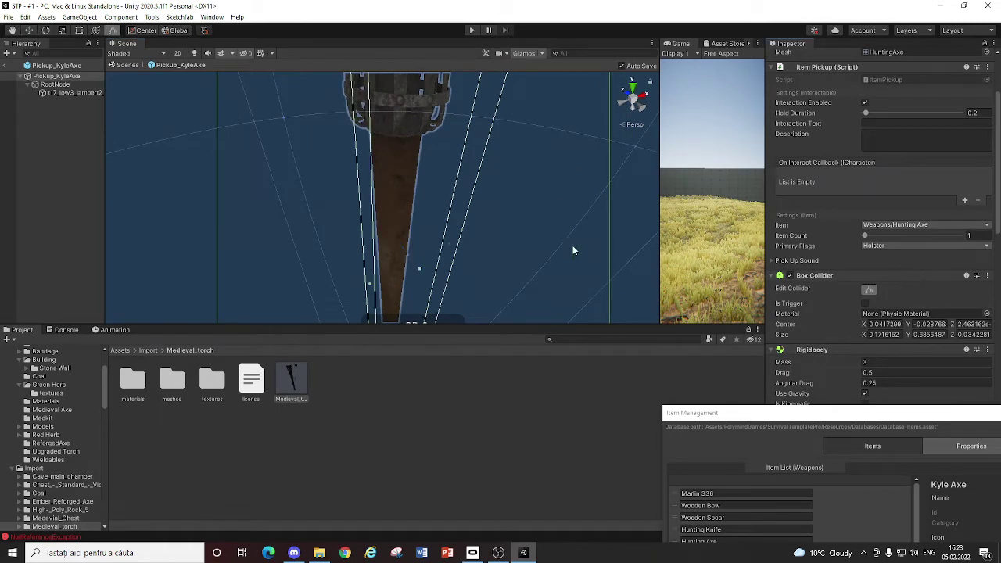
alt+drag(558, 250, 329, 195)
drag(796, 415, 350, 192)
scroll(887, 280, up, 3)
drag(586, 193, 942, 258)
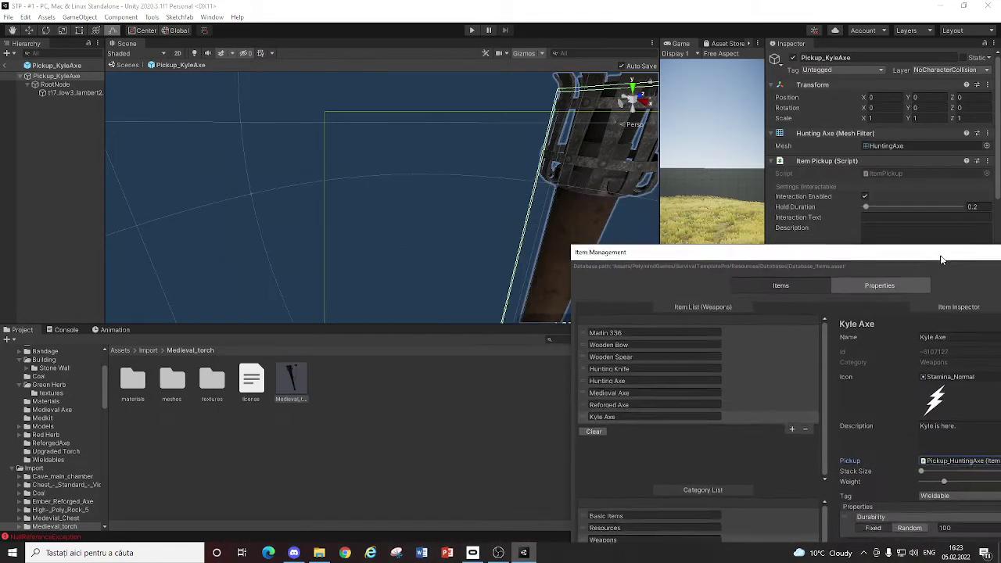
alt+drag(403, 205, 587, 227)
drag(824, 252, 267, 113)
scroll(899, 394, down, 10)
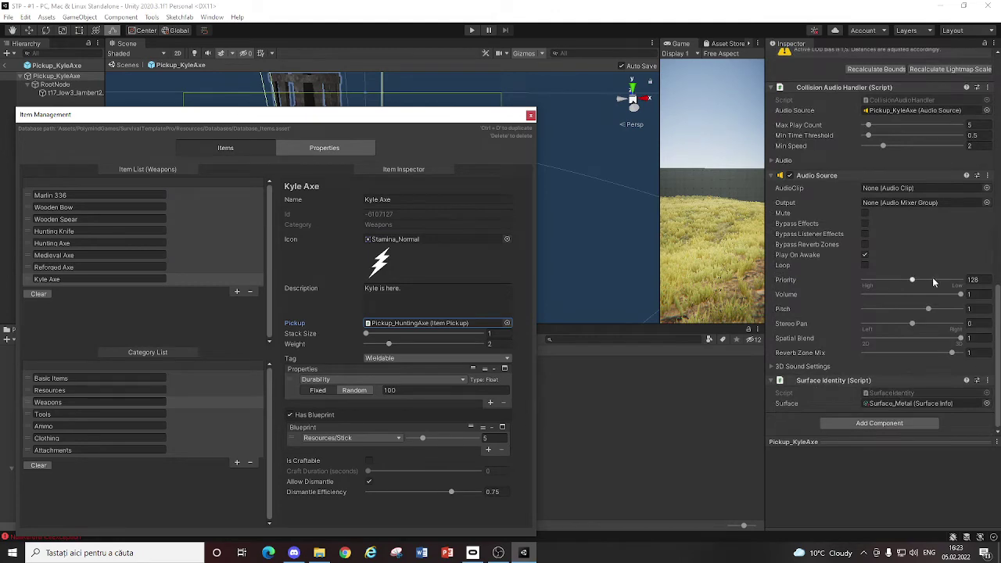
scroll(939, 293, up, 3)
scroll(970, 329, up, 5)
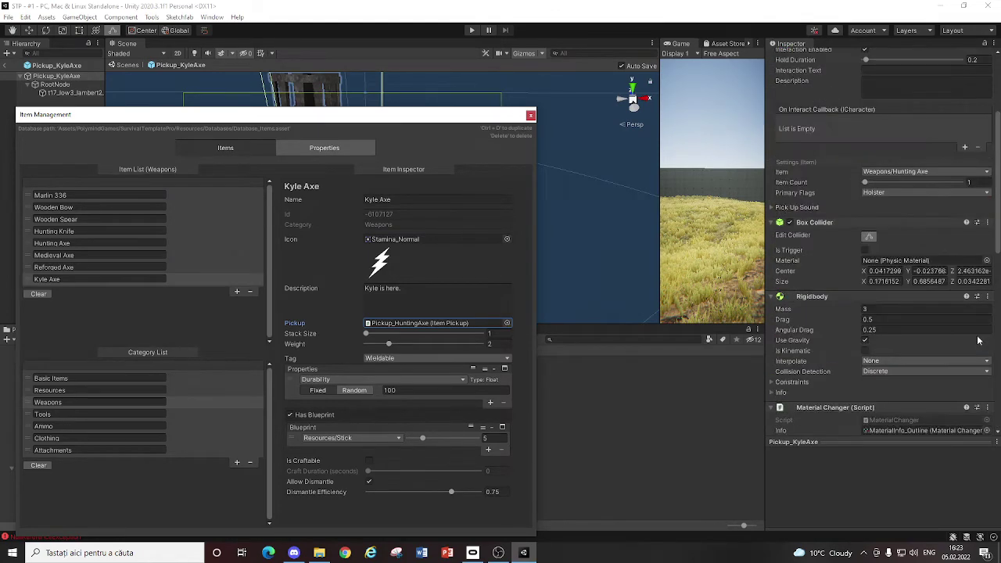
Step: Set the item of Pickup_KyleAxe's Item Pickup script to Weapons/Reforged Axe
click(897, 173)
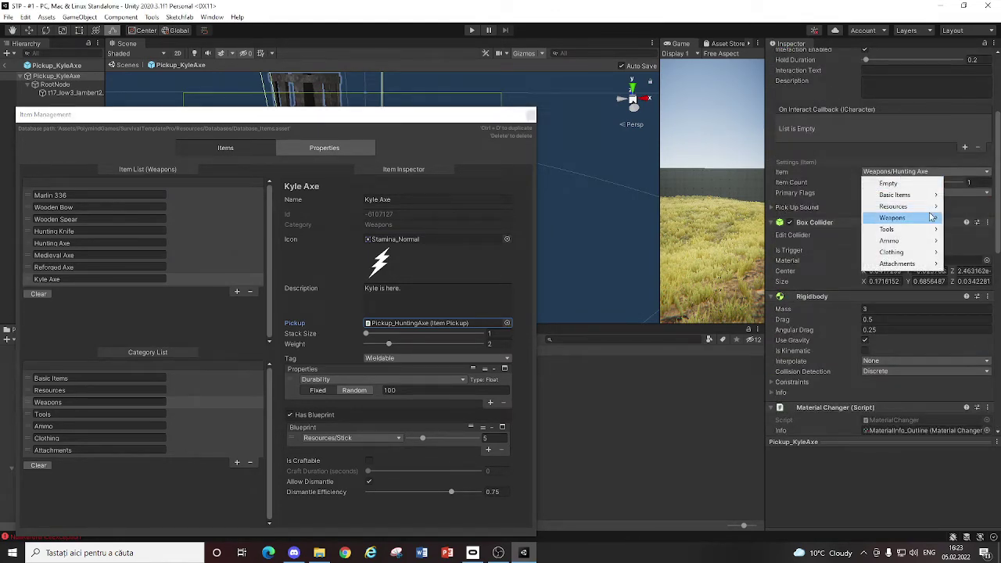
mouse_move(932, 216)
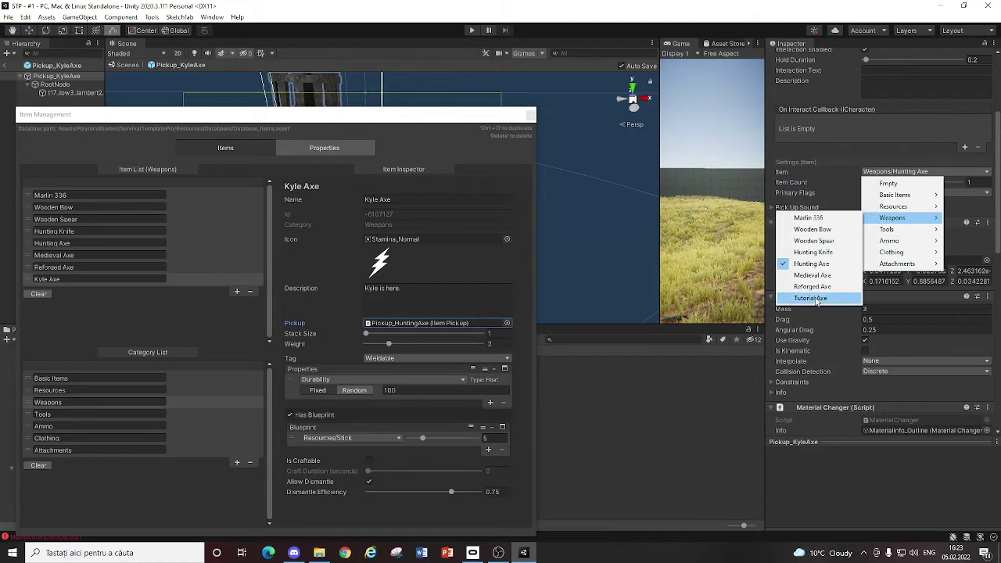
mouse_move(893, 246)
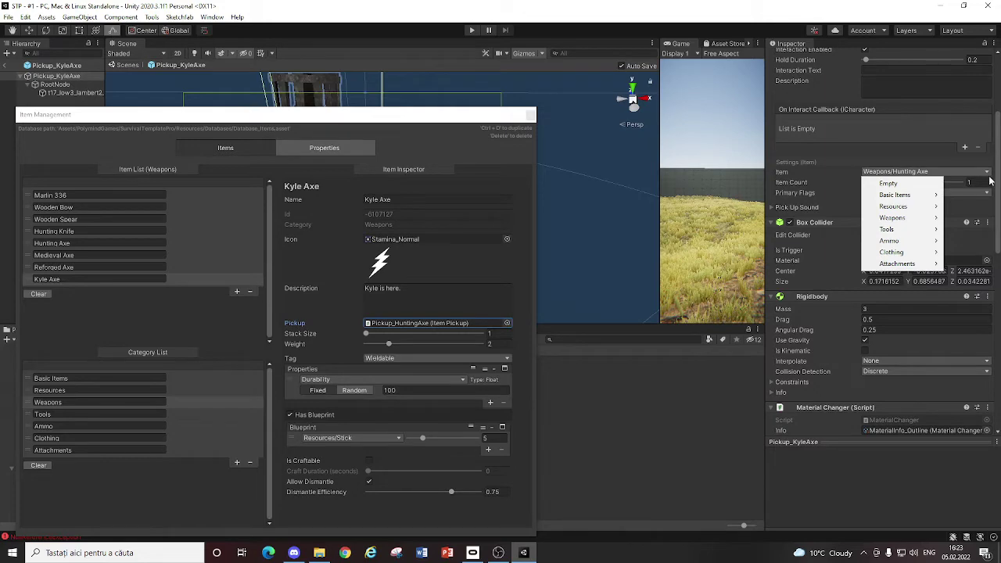
mouse_move(899, 195)
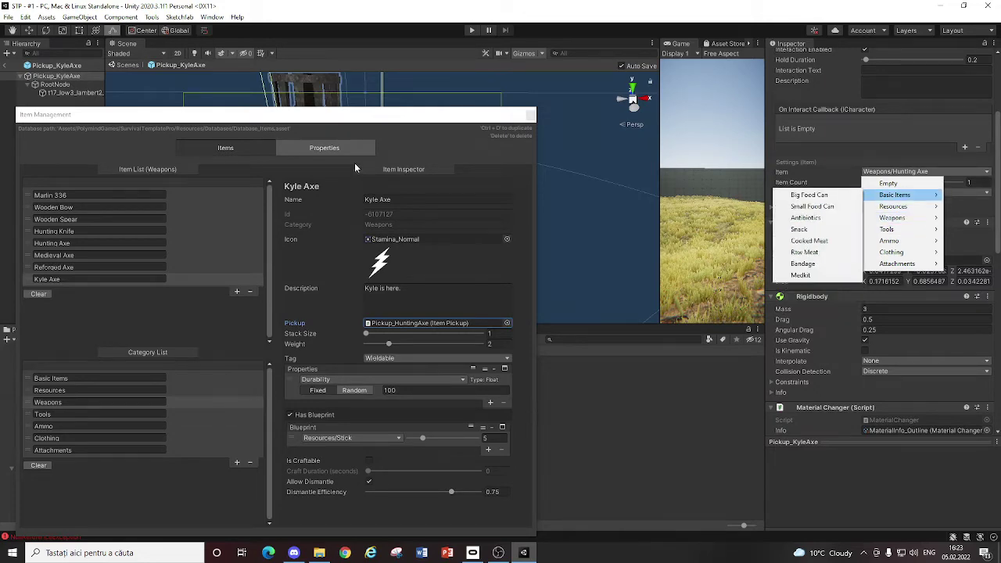
drag(369, 116, 519, 63)
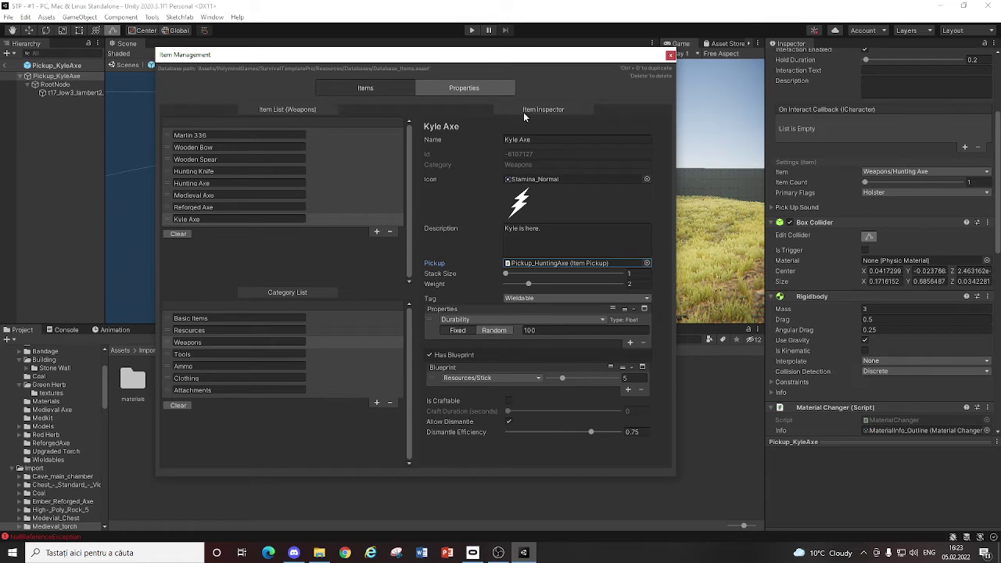
click(469, 88)
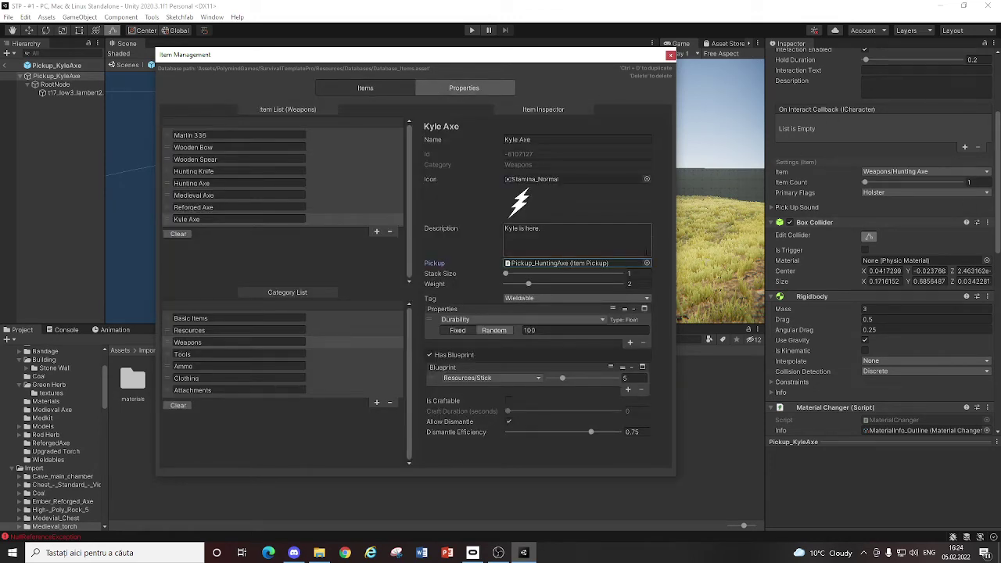
click(930, 173)
click(322, 210)
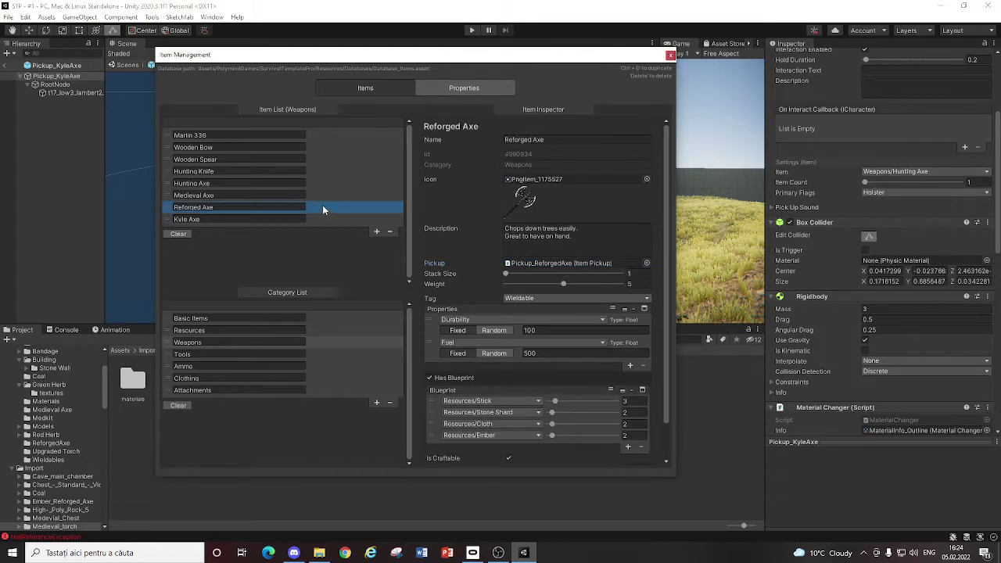
click(916, 173)
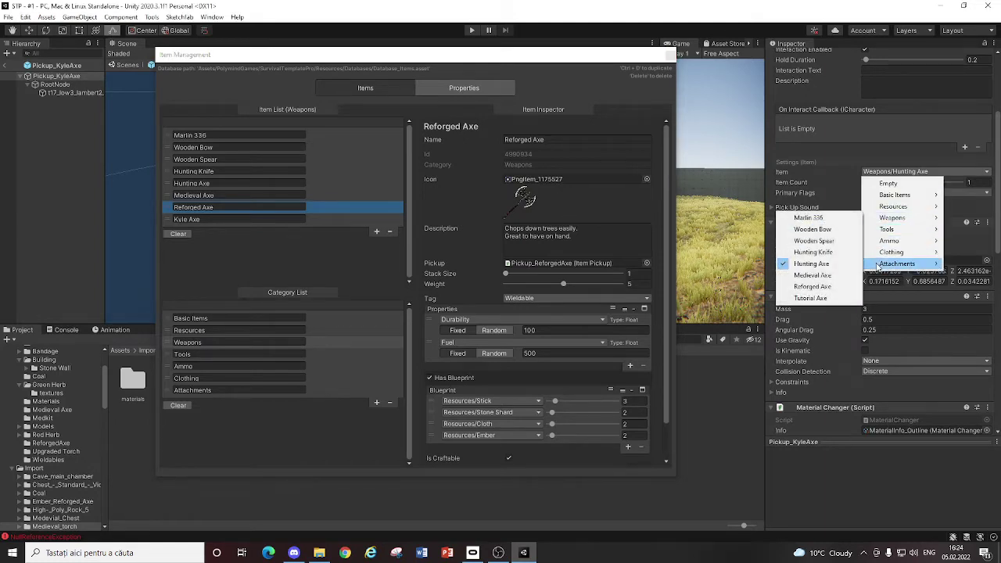
click(822, 286)
Step: Leave the prefab editing mode and select the Pickup_ReforgedAxe object in the scene for inspection
drag(588, 59, 948, 329)
click(3, 65)
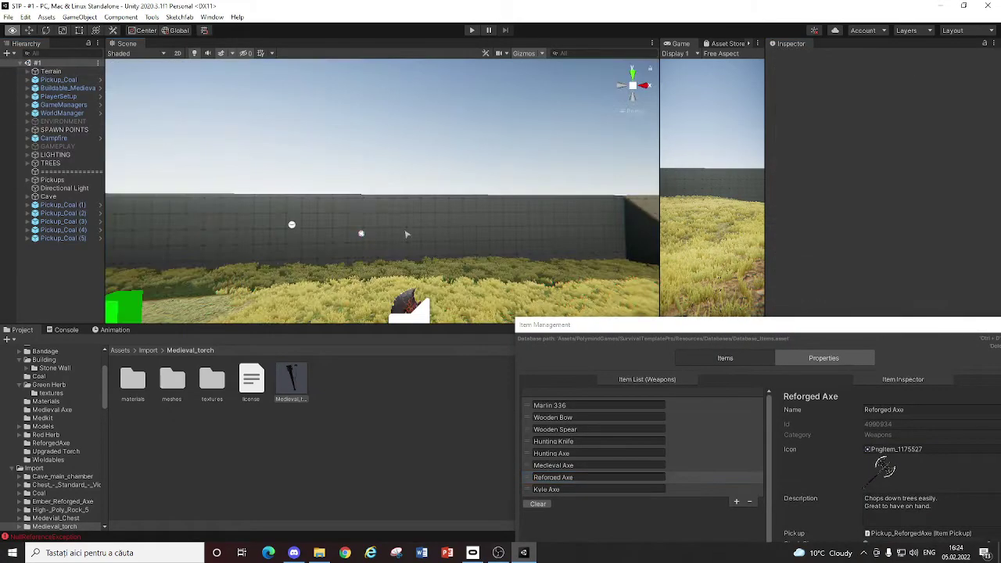
right_drag(409, 230, 465, 165)
click(396, 102)
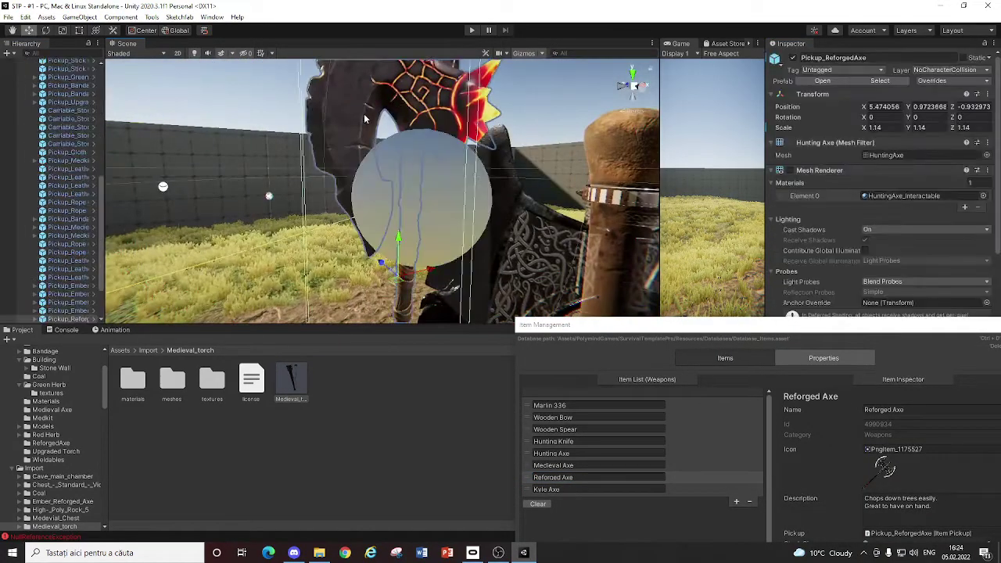
right_drag(526, 157, 971, 59)
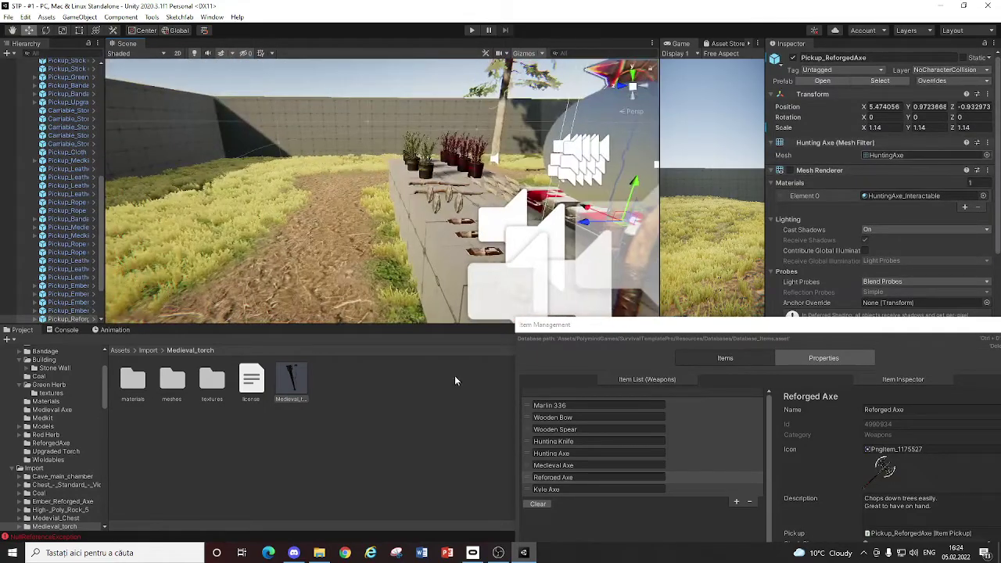
Step: Place the Medieval_torch model in the scene above the pickups table and scale it uniformly to about 1.59
right_drag(414, 234, 735, 274)
drag(298, 378, 551, 91)
key(r)
key(w)
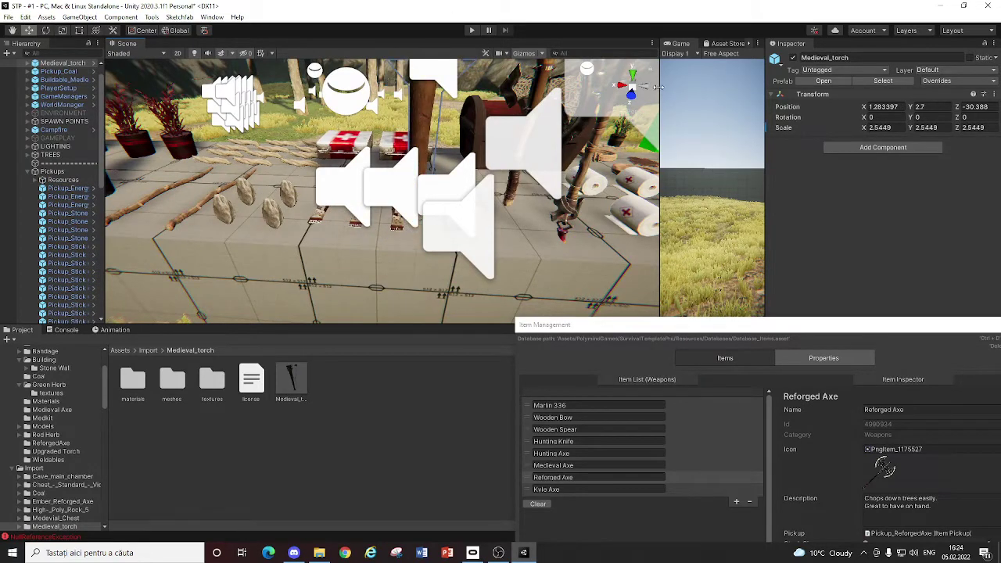
right_drag(474, 234, 436, 130)
key(r)
drag(442, 168, 416, 174)
key(w)
Step: Play-test the scene with an enlarged game view, walk to the pickups table to examine the torch, and end the test
drag(660, 119, 10, 113)
drag(615, 324, 633, 425)
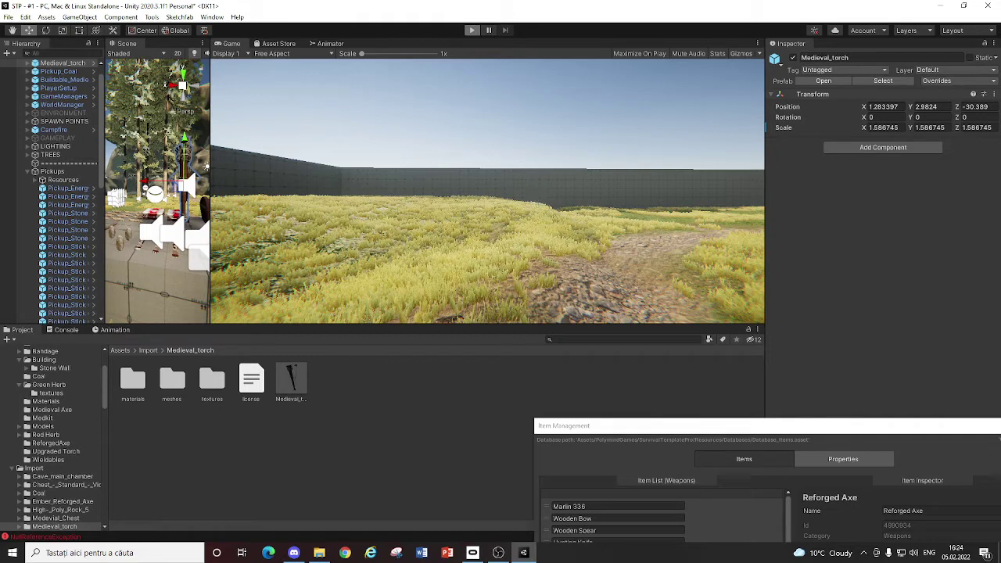
key(ctrl+p)
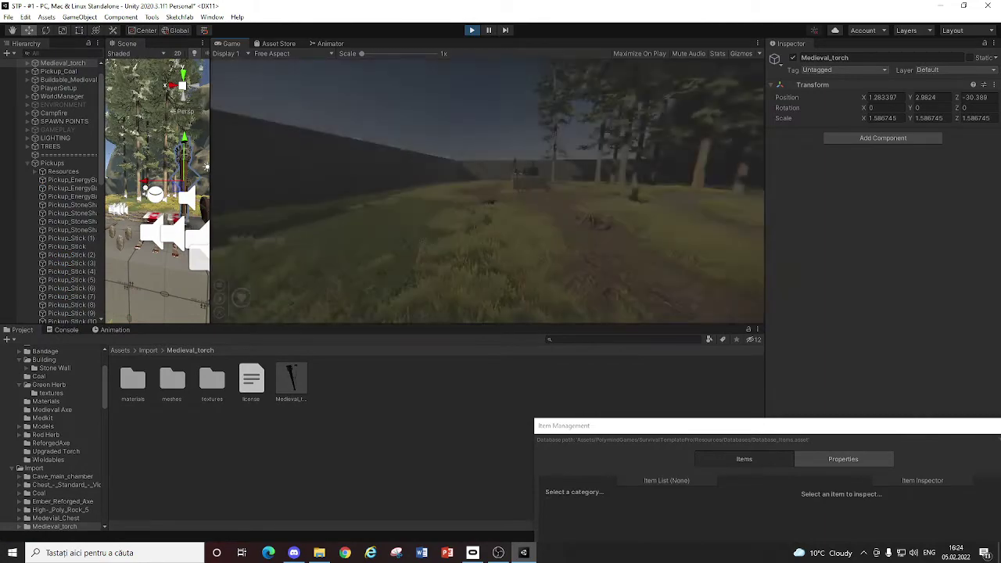
key(shift+w)
key(w)
key(e)
key(g)
key(w)
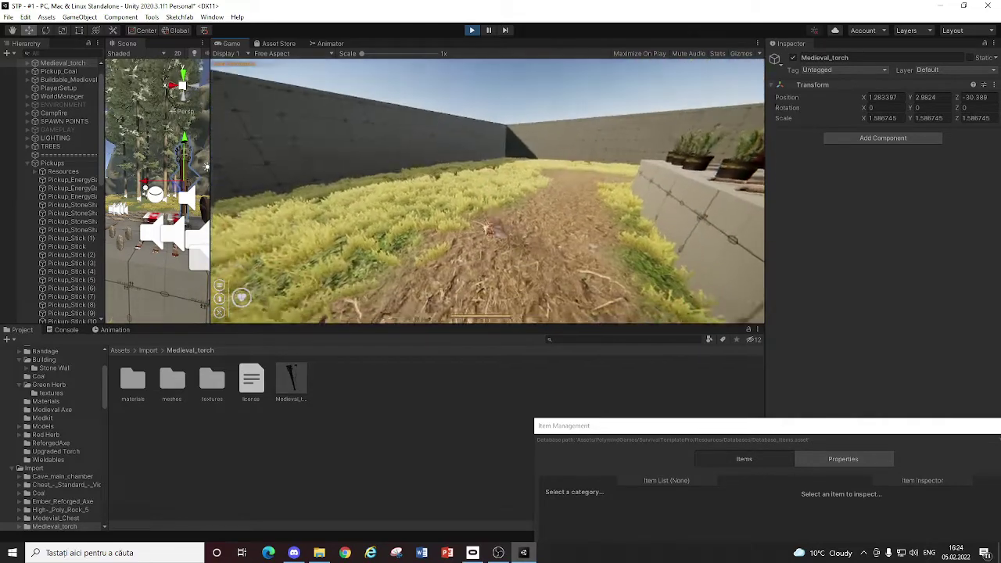
key(w)
key(space)
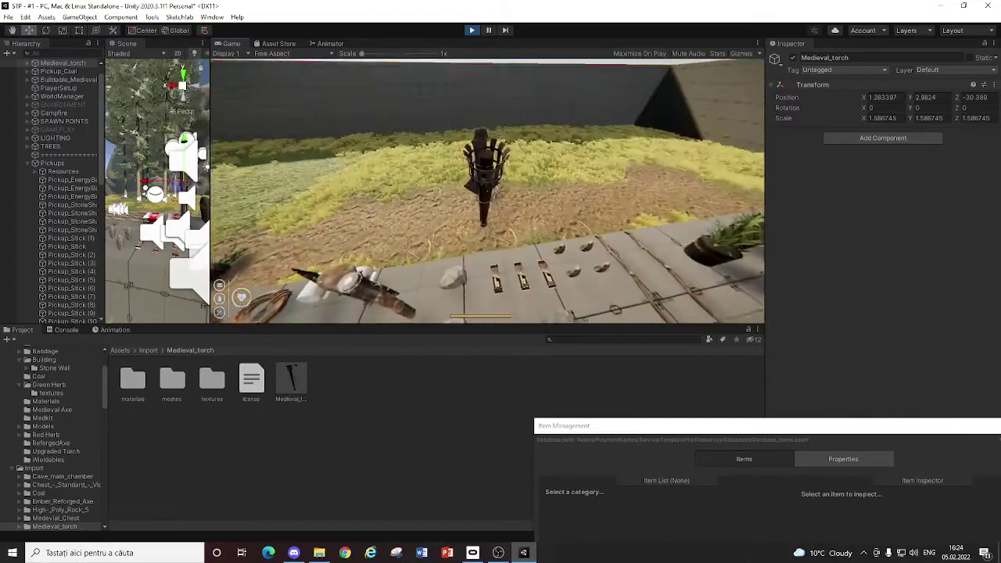
key(Escape)
click(471, 30)
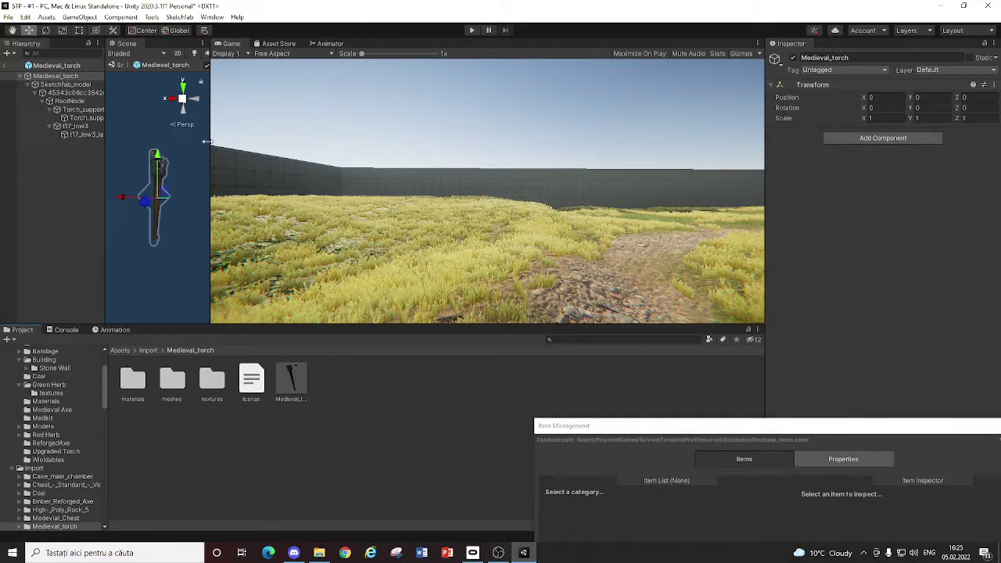
Step: Leave the Medieval_torch prefab view and delete the torch model from the scene
drag(207, 141, 660, 172)
alt+drag(513, 194, 65, 123)
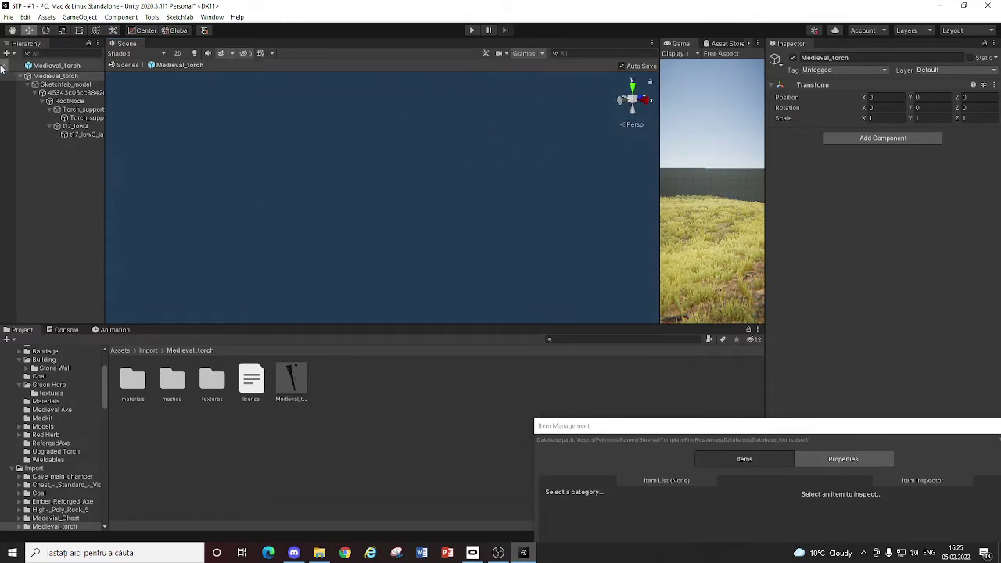
click(3, 67)
alt+drag(438, 125, 672, 141)
click(413, 104)
click(413, 102)
key(Delete)
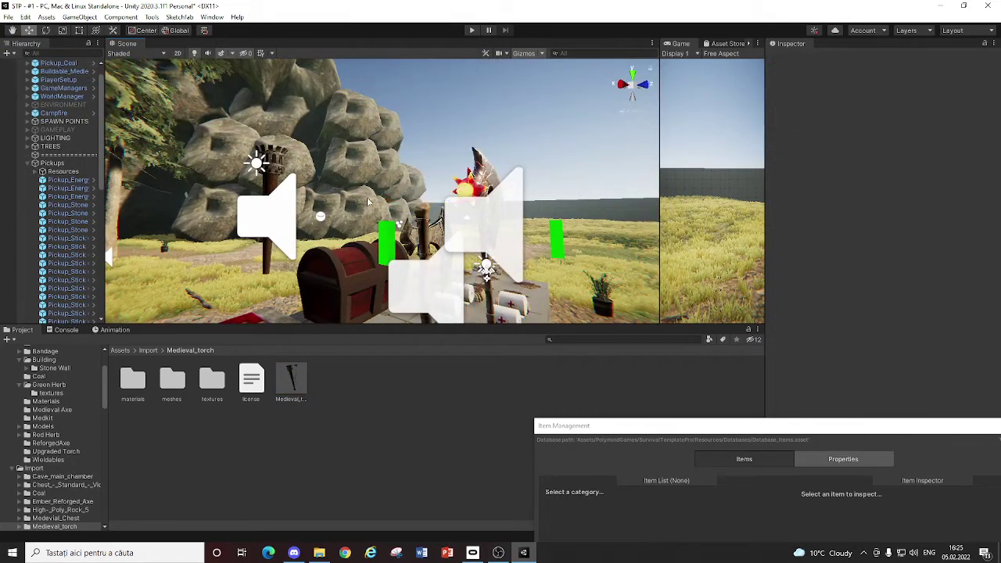
Step: Place the Pickup_KyleAxe prefab from the Assets folder beside the pickups table and scale it to about 1.52
click(119, 350)
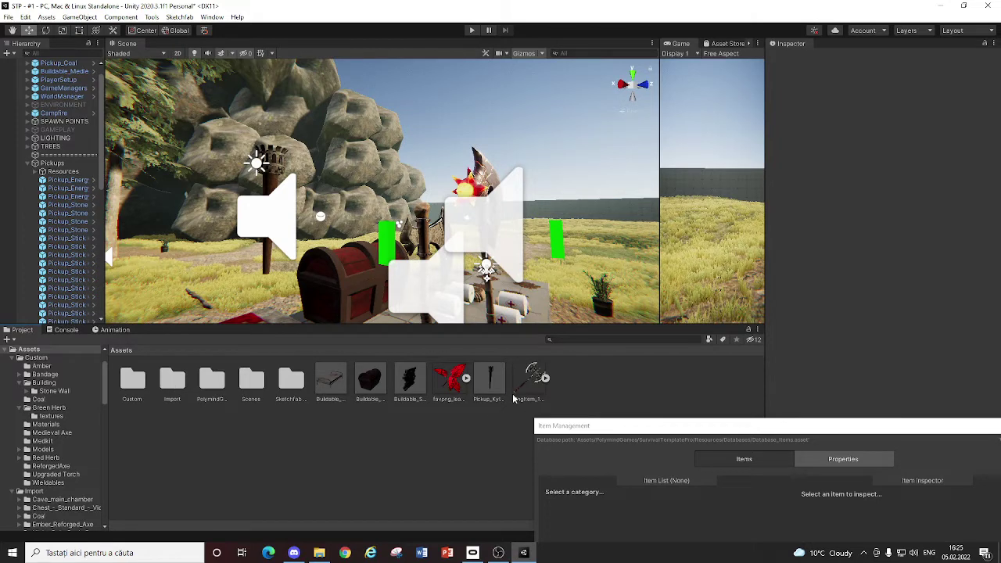
drag(493, 385, 470, 301)
right_drag(520, 164, 563, 305)
key(r)
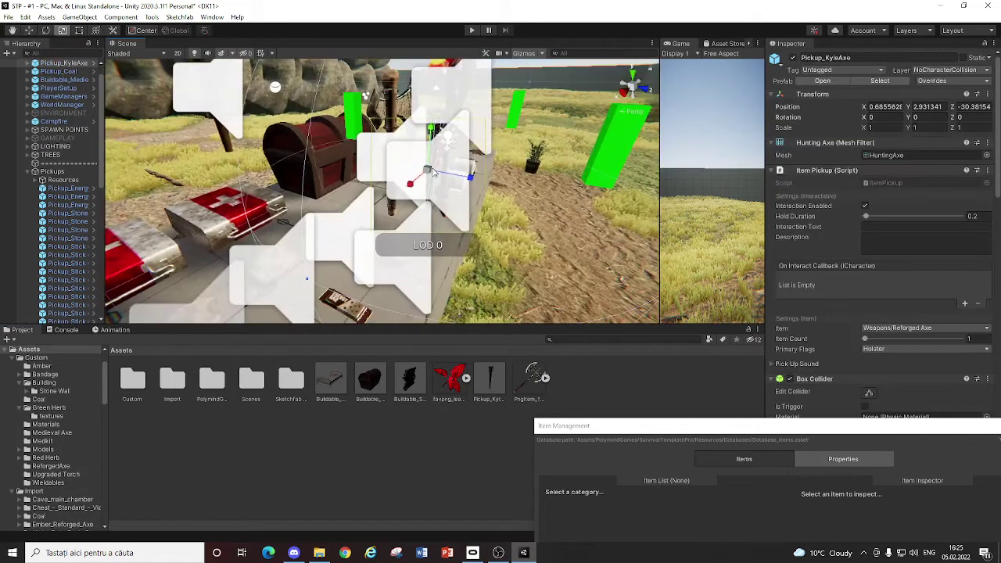
drag(429, 175, 210, 102)
key(w)
Step: Play-test the scene by picking up the Kyle Axe pickup, dropping the held weapon, and ending the test
click(472, 30)
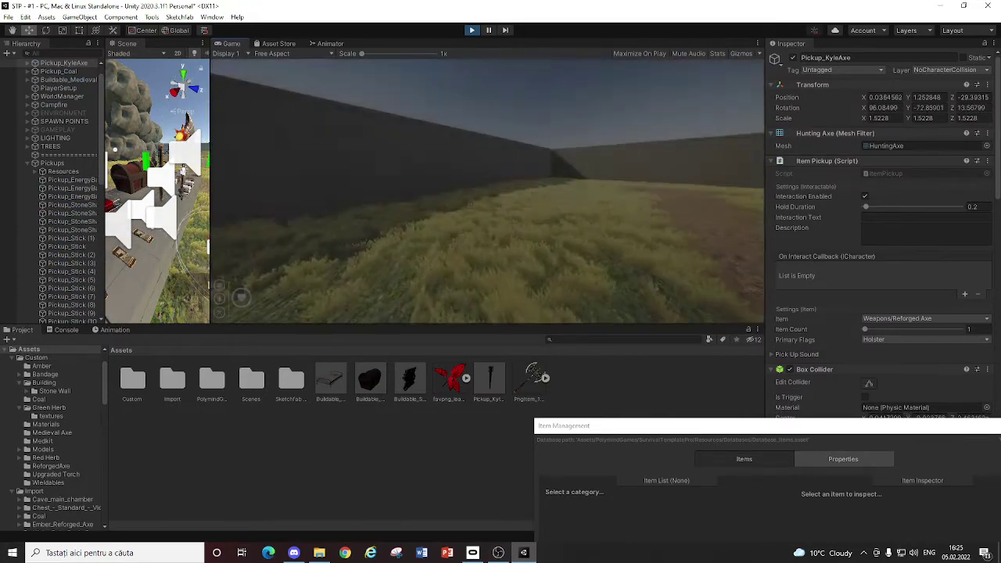
key(w)
key(w)
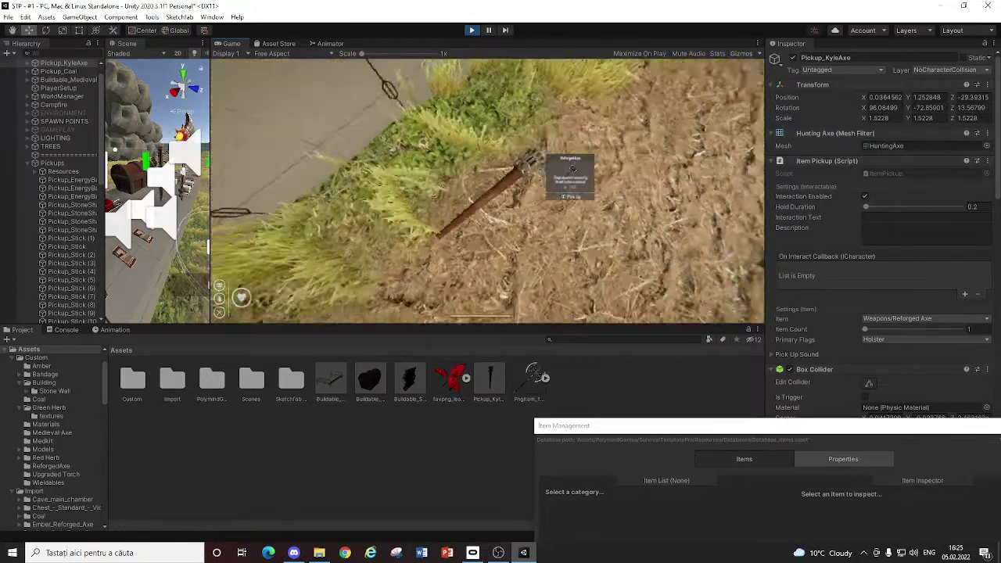
key(e)
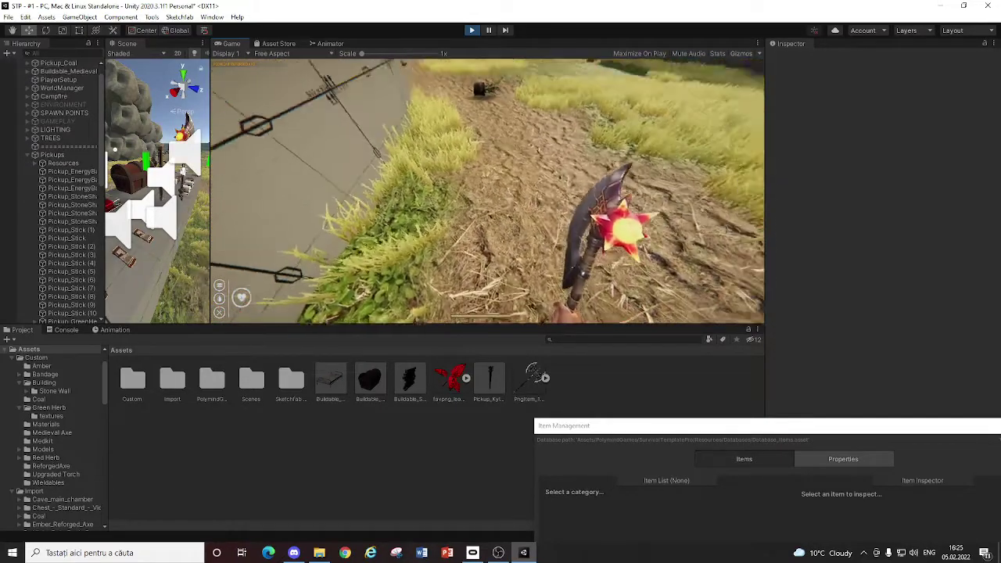
key(g)
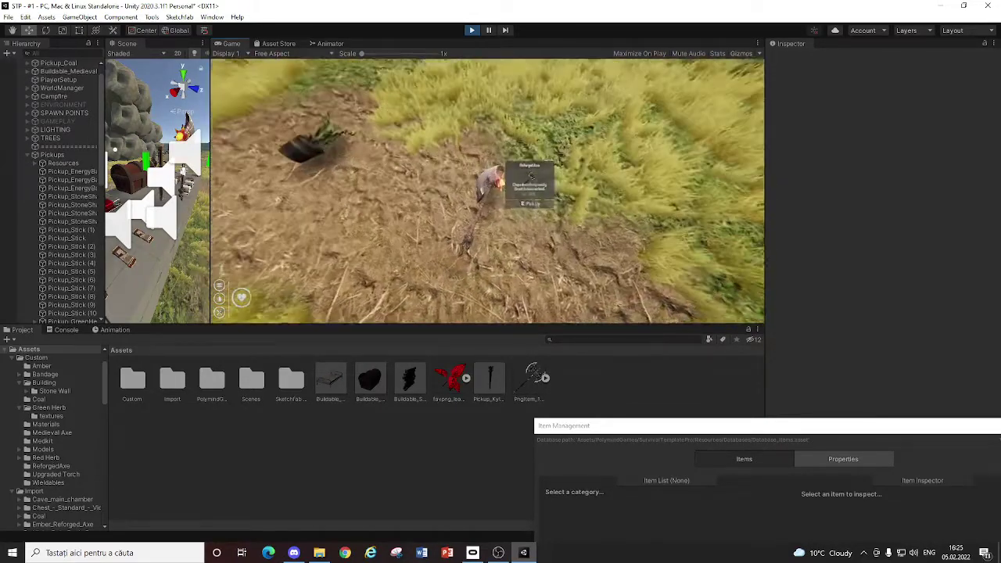
key(Escape)
click(472, 31)
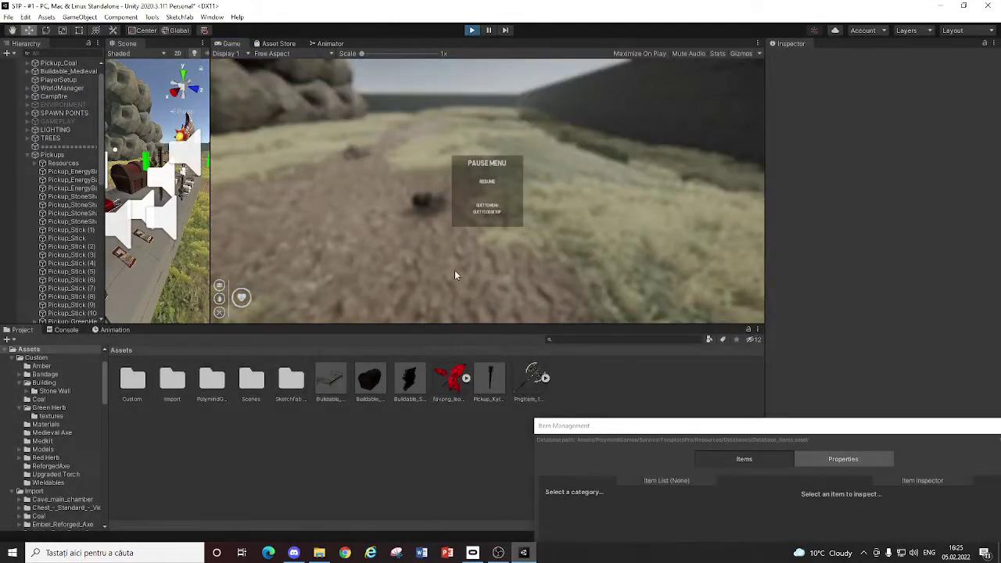
Step: Enlarge the scene view and open the PolymindGames/SurvivalTemplatePro/Samples/Wieldables/Main folder
drag(211, 197, 660, 195)
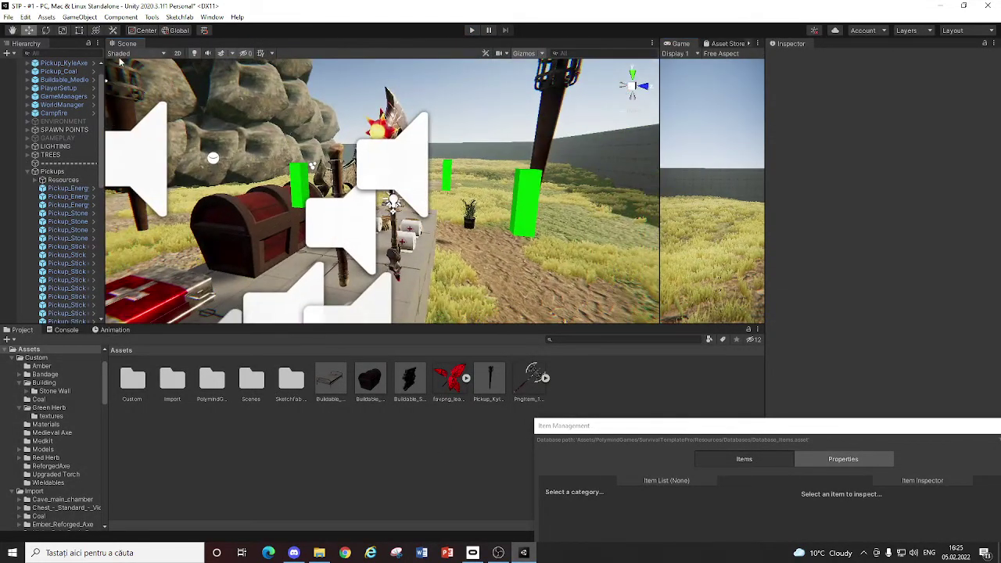
double_click(211, 379)
double_click(172, 379)
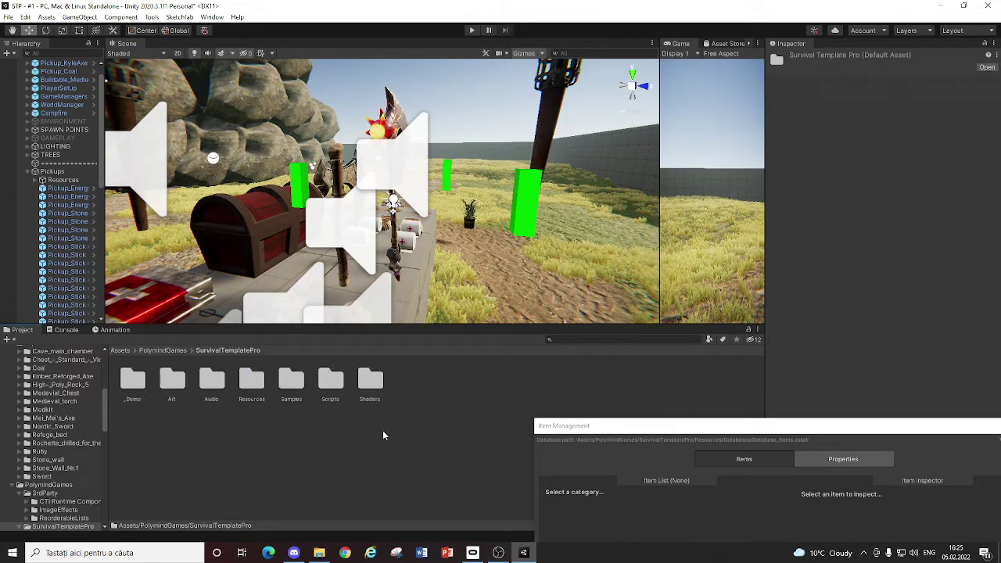
double_click(286, 382)
double_click(563, 382)
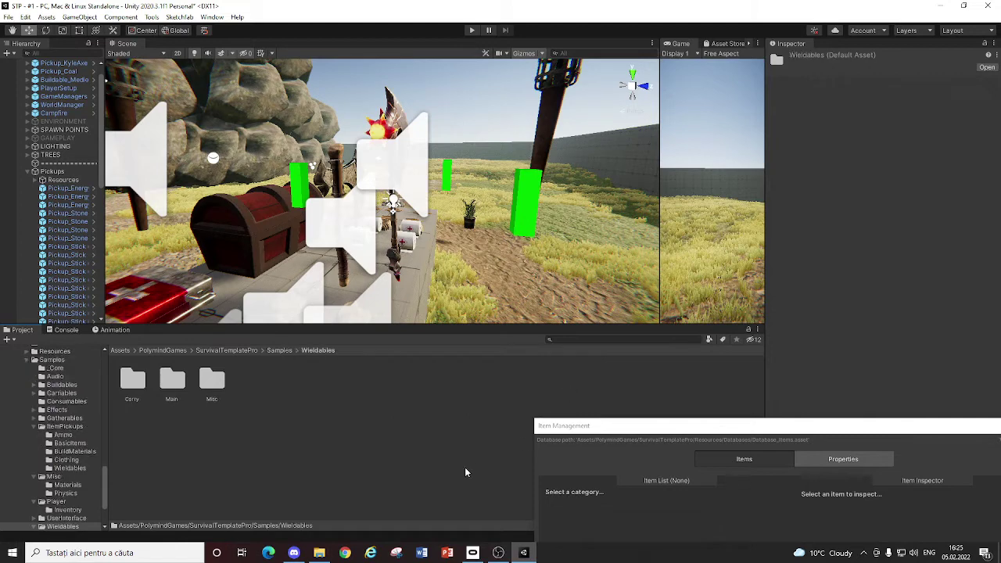
double_click(172, 379)
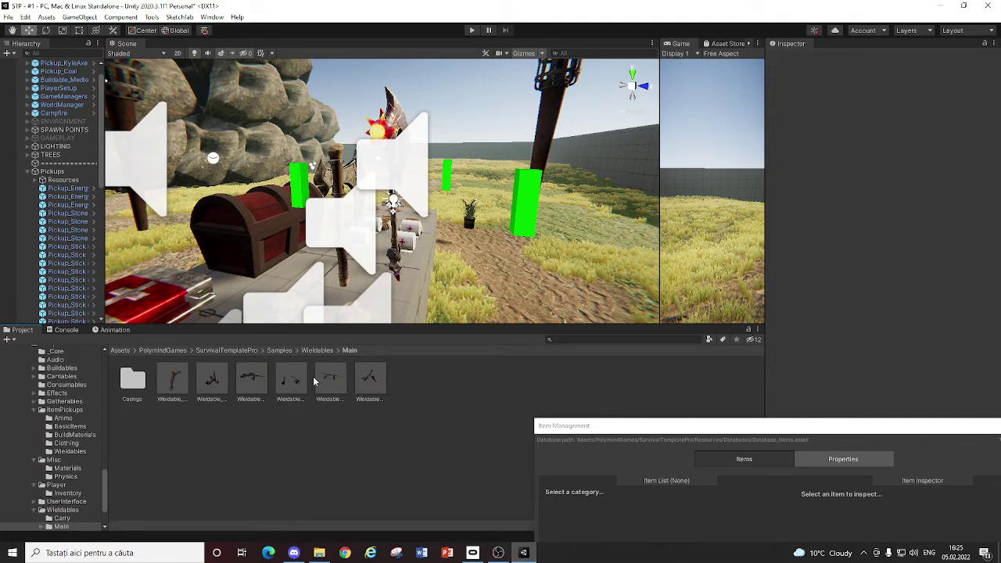
Step: Look through the wieldable prefabs in the Main folder for one suited to the axe
click(373, 388)
click(252, 382)
click(290, 381)
click(328, 383)
click(172, 389)
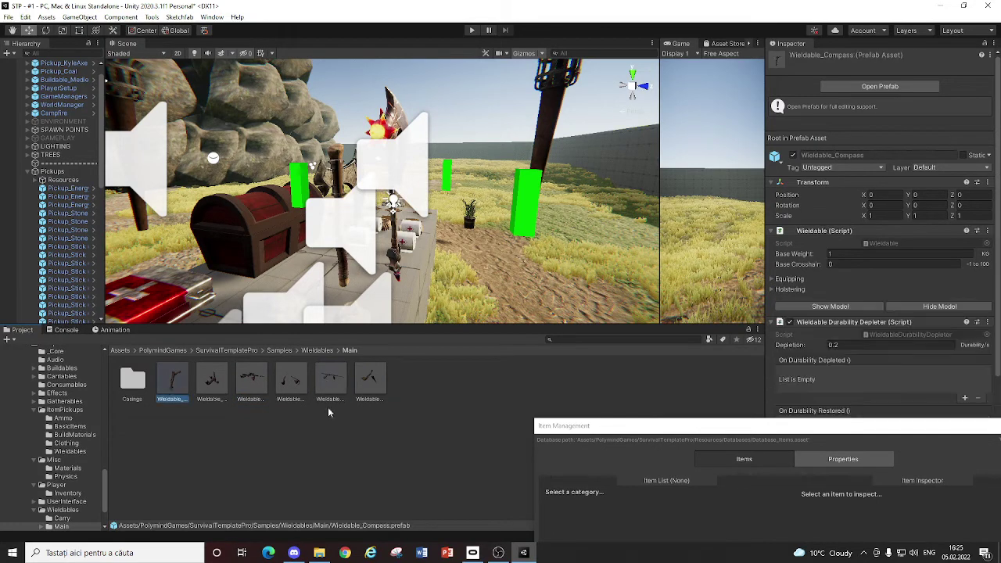
click(133, 377)
click(212, 382)
click(241, 384)
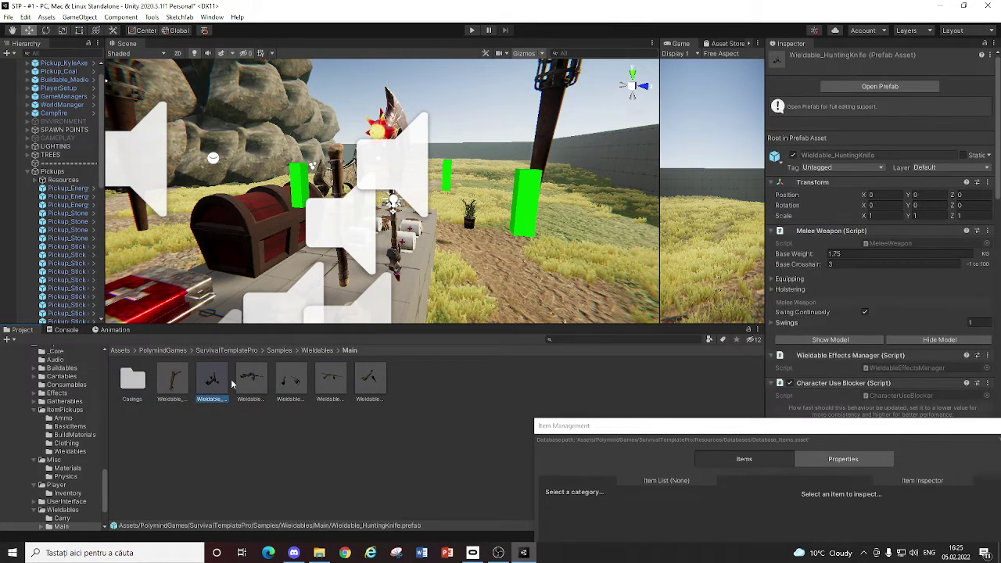
click(288, 387)
click(332, 388)
click(112, 362)
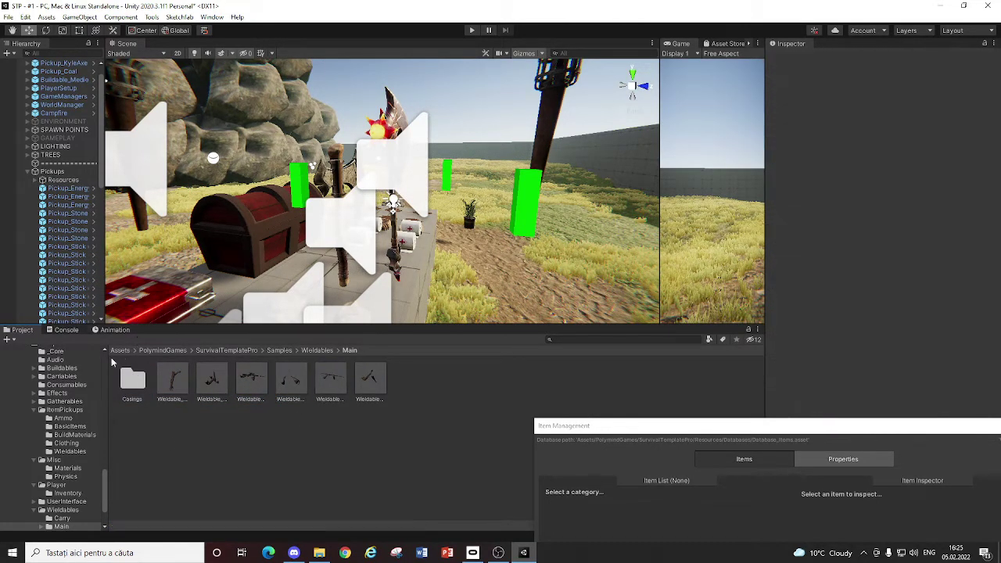
Step: Open the Wieldable_ReforgedAxe prefab from Custom/Wieldables for editing and frame the axe mesh held in its hand
click(119, 351)
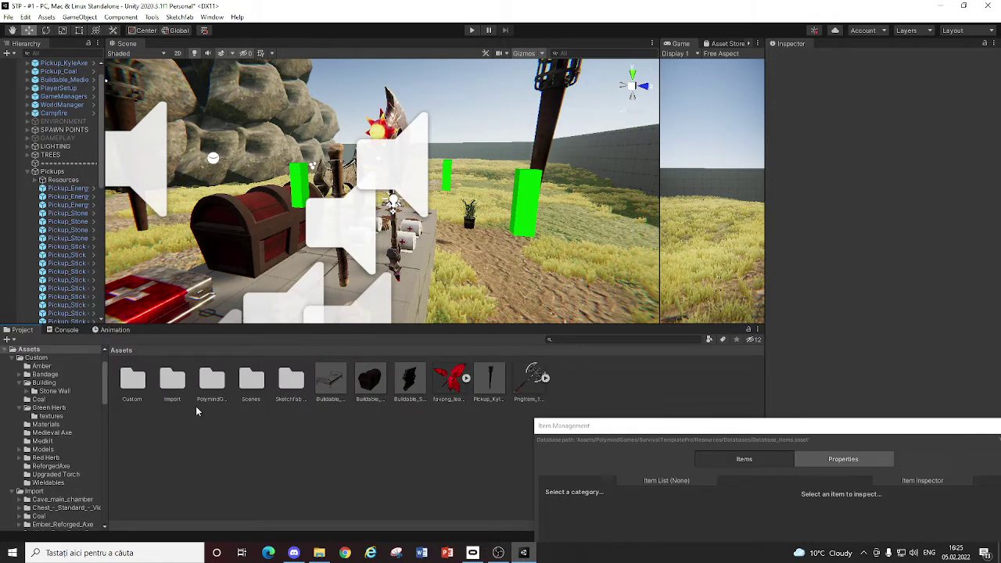
double_click(132, 380)
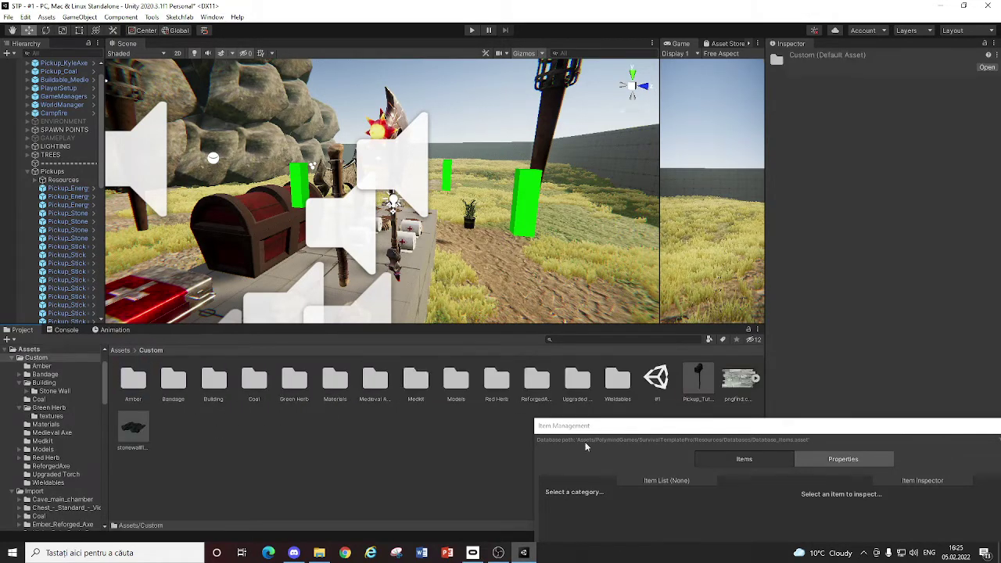
double_click(615, 383)
click(330, 387)
click(251, 380)
click(211, 379)
click(253, 379)
double_click(249, 382)
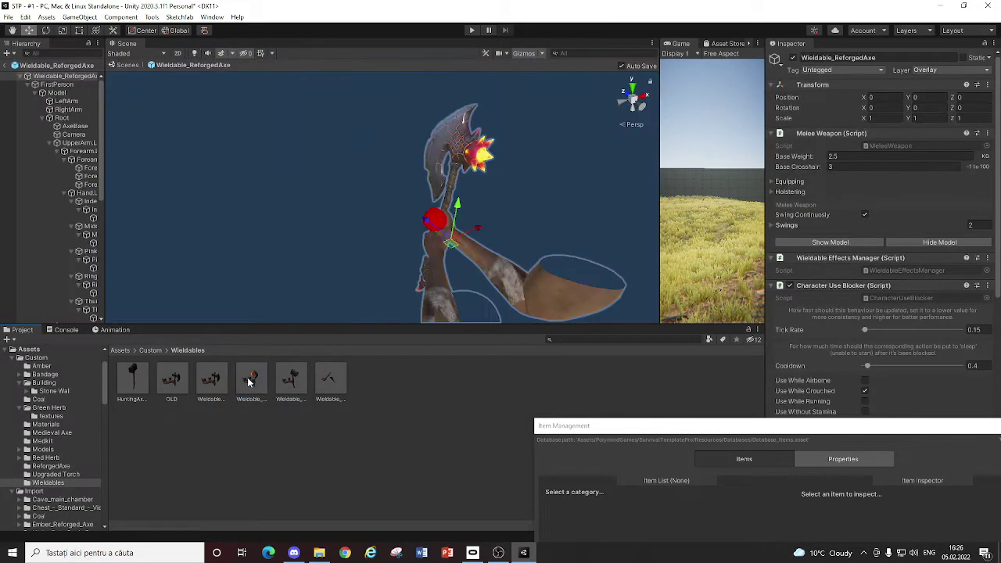
right_drag(438, 224, 404, 160)
key(w)
click(405, 161)
key(f)
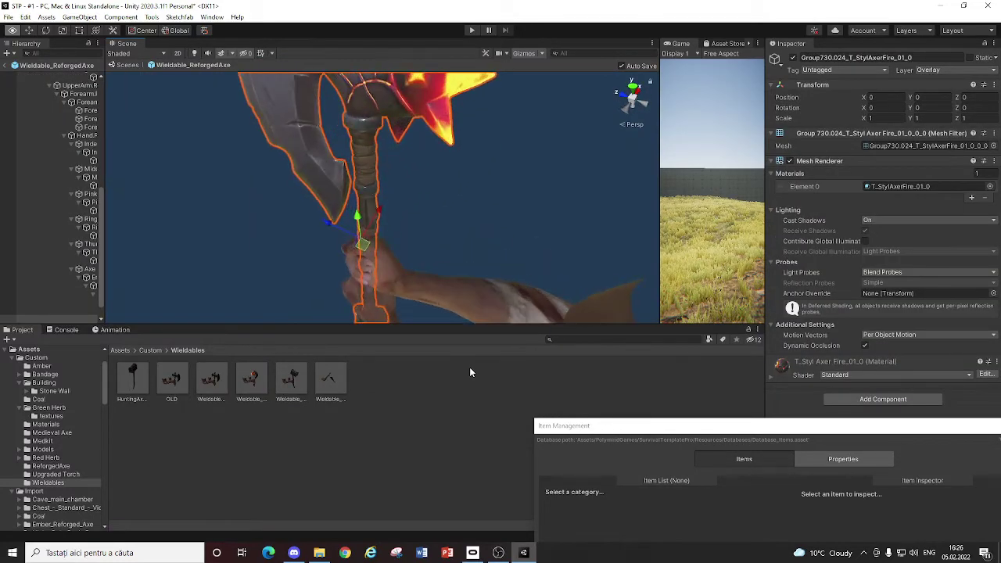
Step: Try adding Pickup_KyleAxe directly at the root level of the Wieldable_ReforgedAxe prefab, and delete it again
click(121, 350)
right_drag(422, 250, 474, 206)
click(488, 382)
click(344, 278)
key(f)
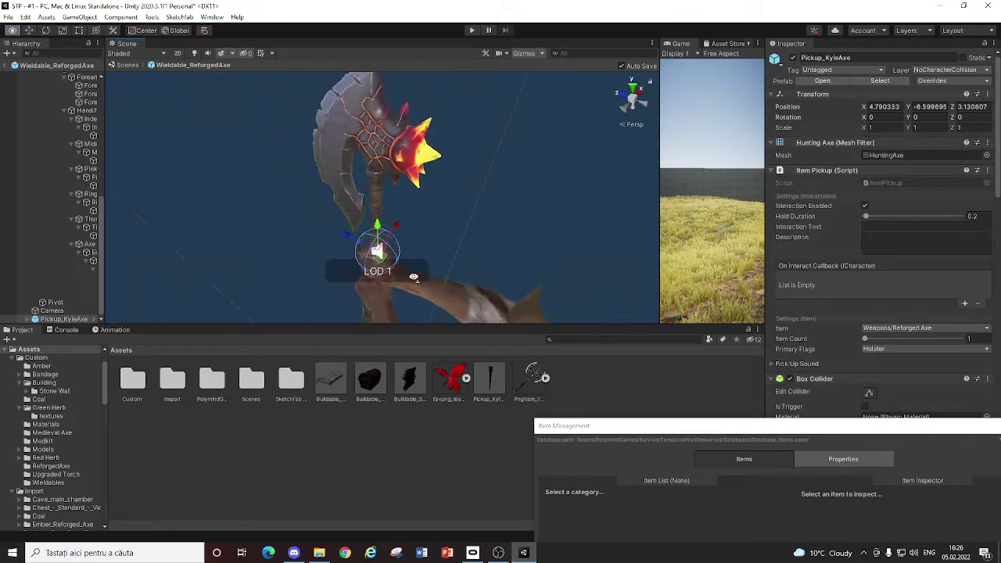
key(Delete)
Step: Widen the object hierarchy and nest the Pickup_KyleAxe prefab under the Axe object of Wieldable_ReforgedAxe
drag(489, 382, 377, 314)
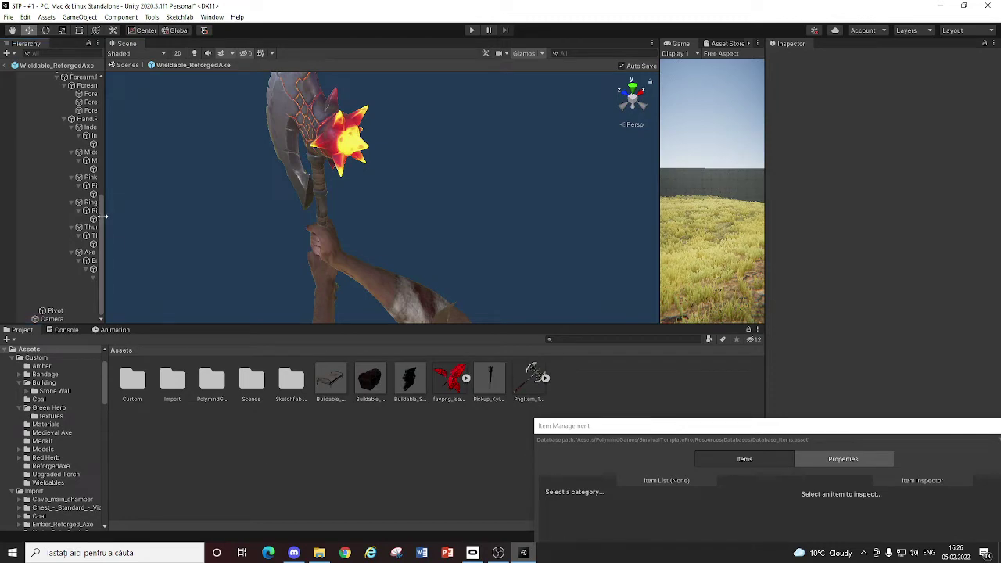
drag(103, 216, 220, 215)
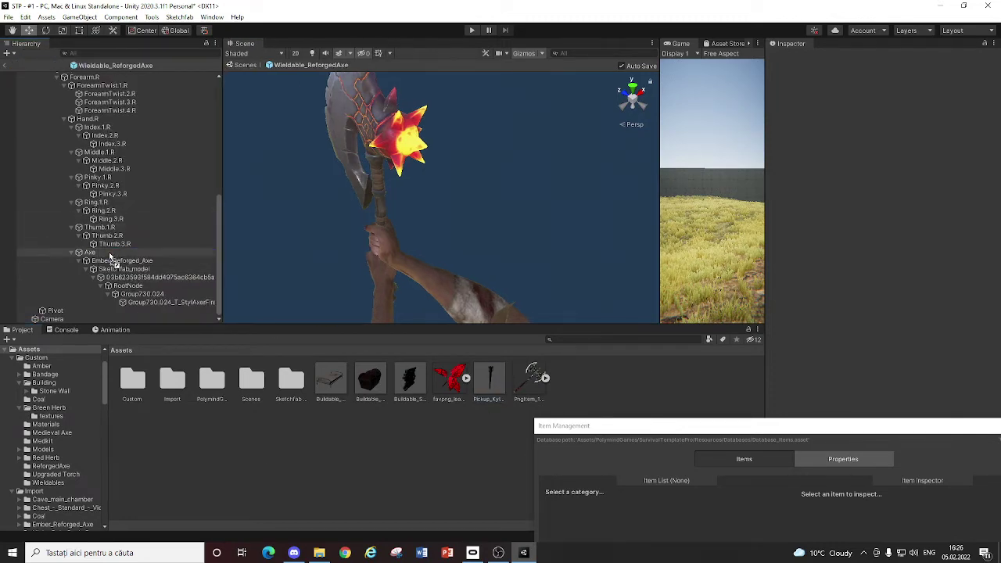
drag(109, 257, 110, 255)
Step: Move Pickup_KyleAxe onto the Reforged Axe's handle in the character's hands
alt+drag(490, 246, 625, 85)
click(457, 259)
click(458, 258)
alt+drag(548, 172, 650, 102)
alt+right_drag(649, 102, 974, 65)
right_drag(488, 178, 482, 154)
drag(513, 280, 519, 215)
right_drag(519, 164, 505, 204)
drag(480, 196, 441, 206)
alt+drag(345, 188, 483, 105)
right_drag(412, 153, 451, 118)
drag(427, 226, 413, 160)
Step: Rotate Pickup_KyleAxe to about -21 degrees on Z, align it with the handle, and scale it to about 0.576
key(e)
drag(415, 269, 397, 246)
key(w)
alt+drag(469, 290, 156, 205)
mouse_move(339, 177)
mouse_down()
mouse_move(317, 154)
mouse_move(336, 176)
mouse_up()
key(r)
mouse_move(394, 225)
mouse_down()
mouse_move(380, 230)
mouse_move(372, 200)
mouse_move(397, 217)
mouse_up()
key(w)
right_drag(397, 217, 363, 94)
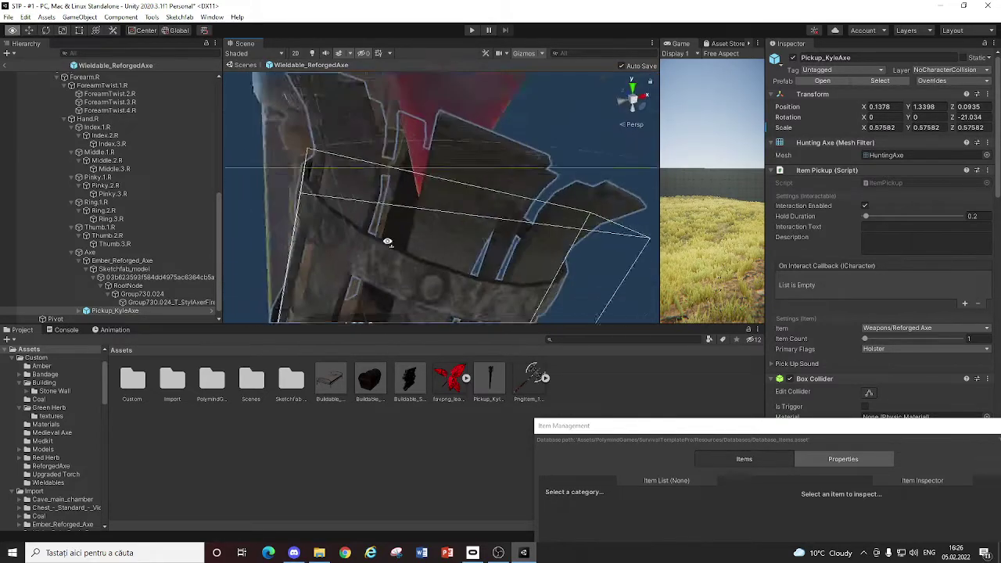
right_drag(397, 257, 409, 275)
key(s)
scroll(118, 125, down, 1)
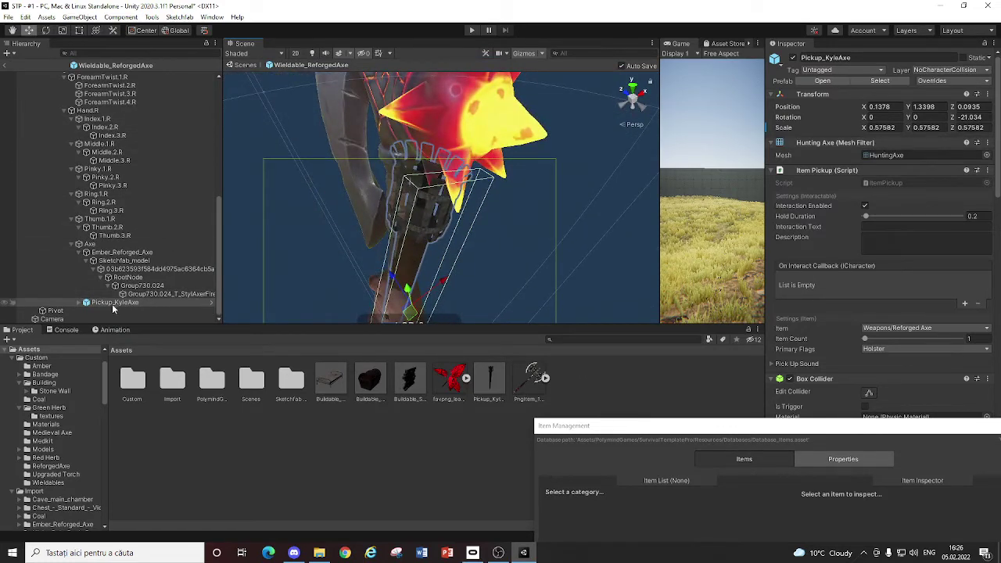
Step: Review the mesh choices for the Axe object's Skinned Mesh Renderer without assigning one
click(114, 244)
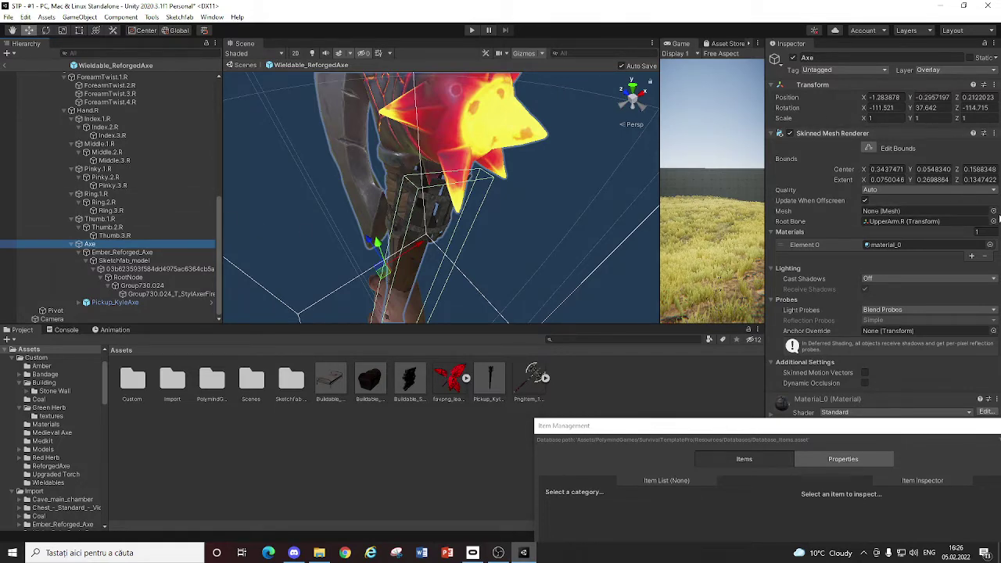
click(994, 210)
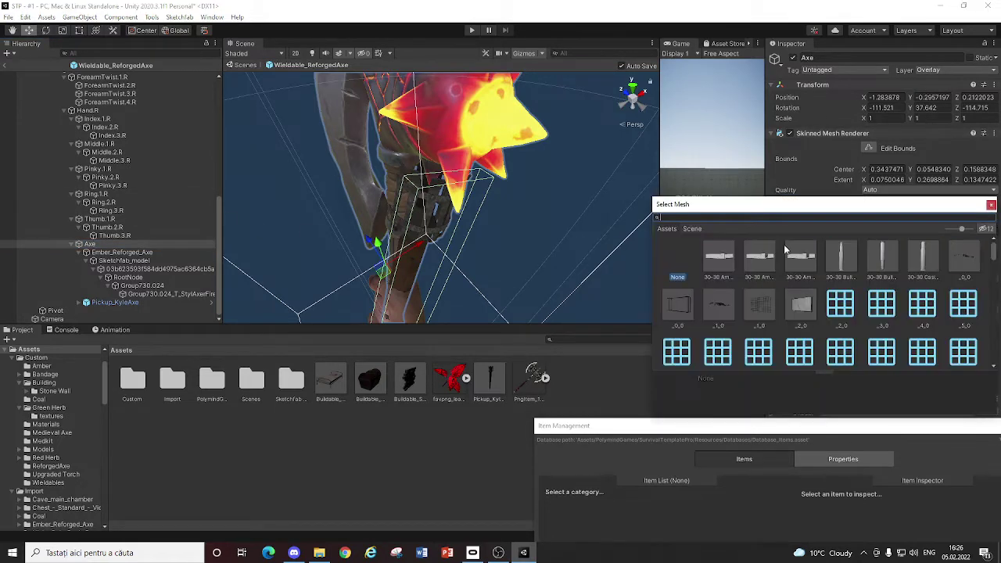
click(991, 204)
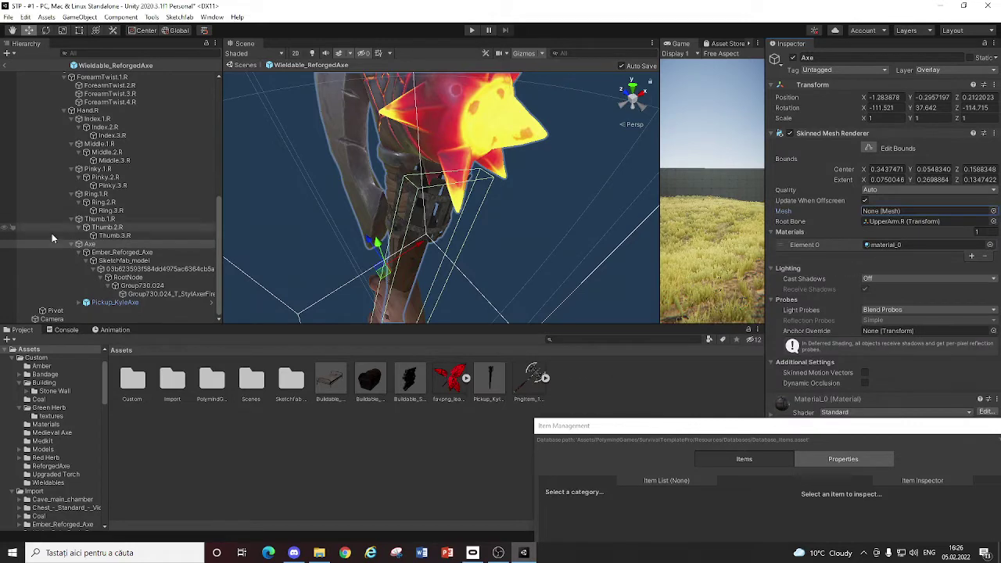
Step: Deactivate the Ember_Reforged_Axe object under Axe and collapse its children in the hierarchy
click(118, 252)
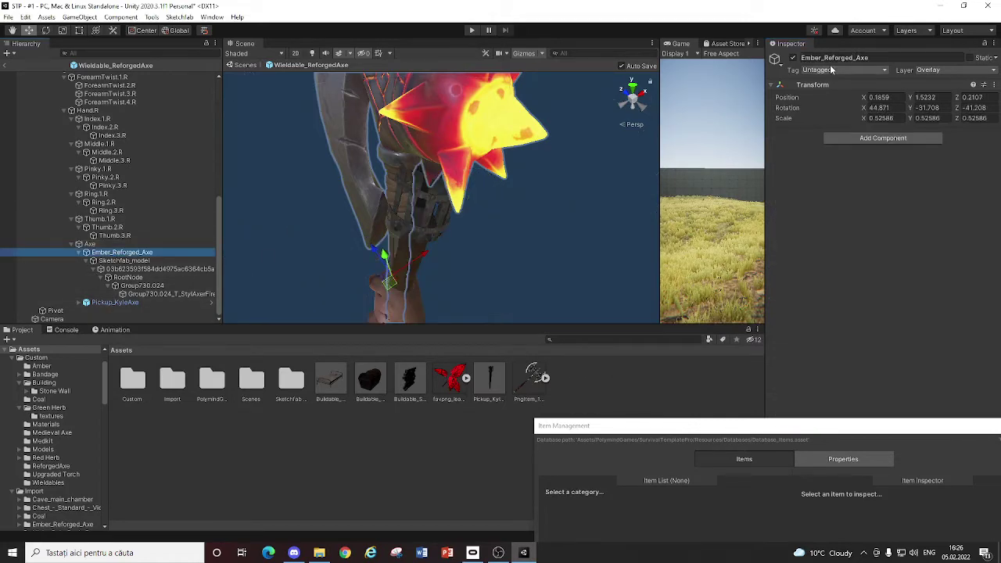
click(793, 58)
click(125, 303)
click(82, 252)
click(80, 253)
Step: Set the layer of Pickup_KyleAxe to Overlay, including all its child objects
click(109, 302)
key(s)
right_drag(441, 237, 500, 242)
scroll(441, 269, up, 5)
click(948, 70)
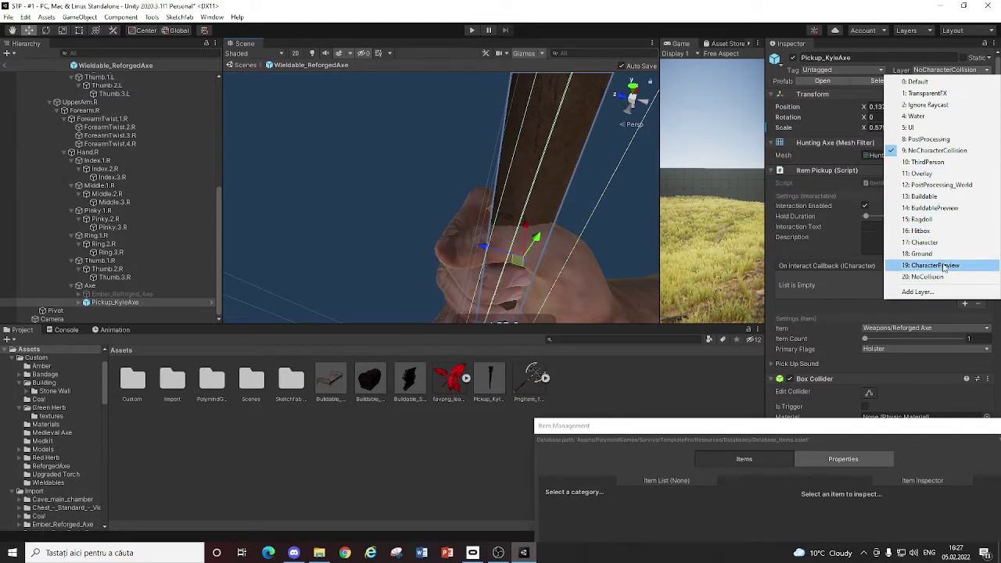
click(923, 173)
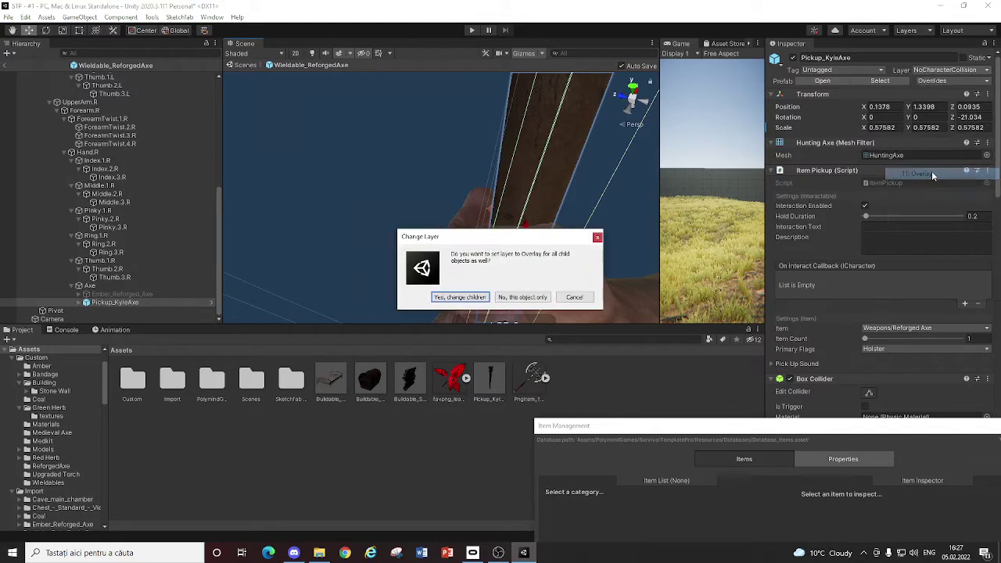
click(484, 299)
Step: Examine from several angles how the hand grips the handle of Pickup_KyleAxe
alt+drag(532, 260, 345, 209)
alt+drag(419, 267, 438, 186)
scroll(175, 196, up, 2)
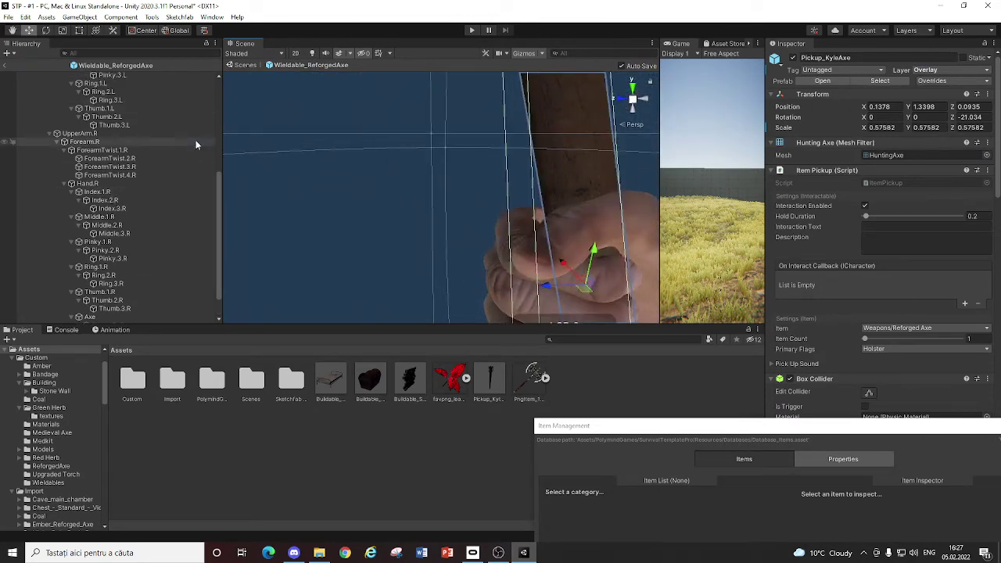
alt+drag(511, 258, 320, 134)
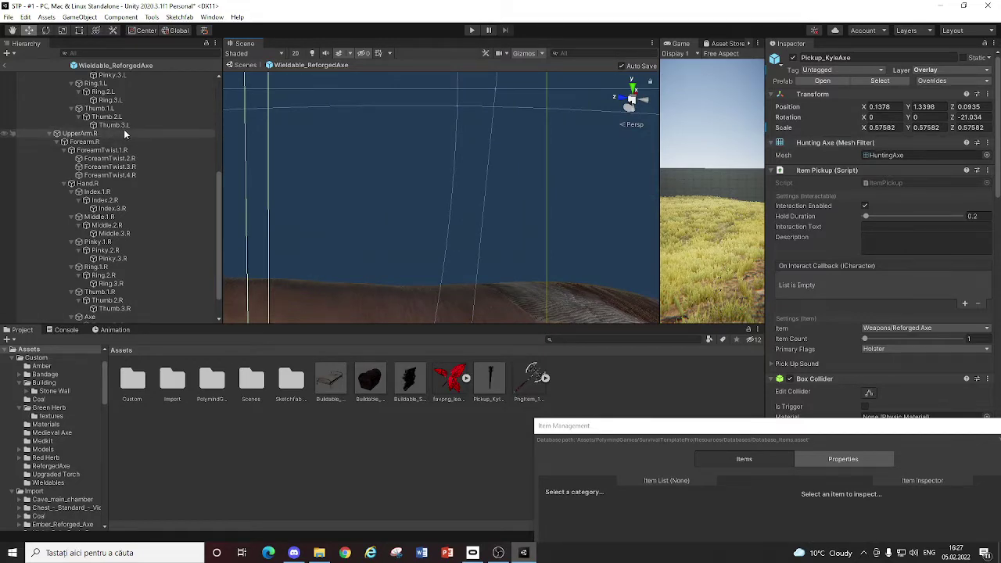
scroll(133, 243, down, 2)
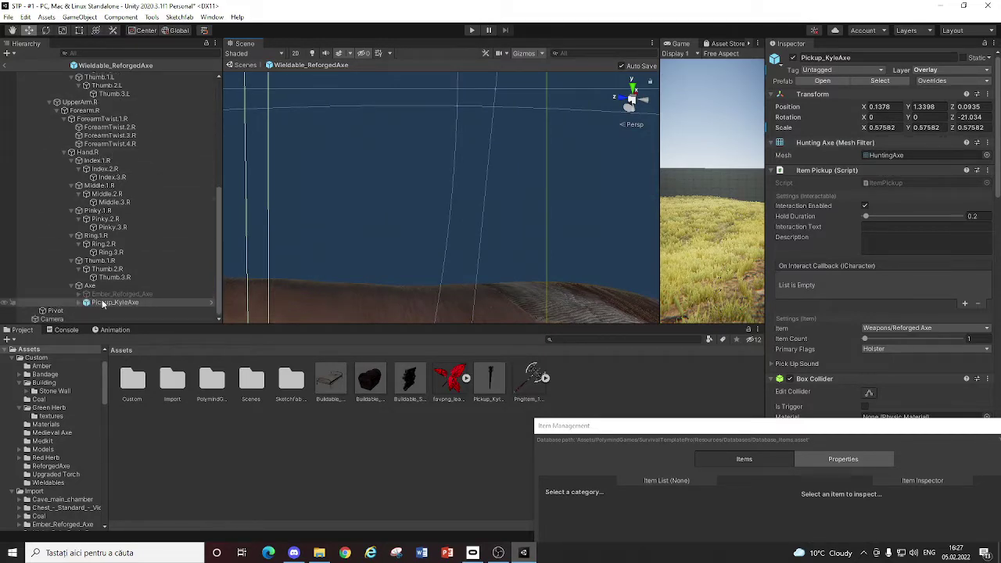
double_click(144, 302)
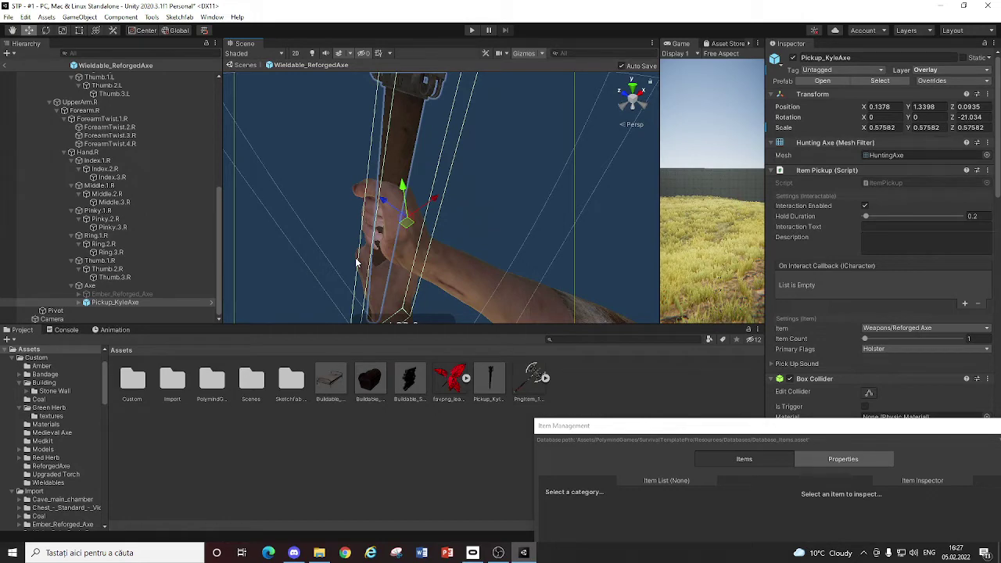
alt+drag(490, 229, 219, 195)
right_drag(219, 194, 507, 231)
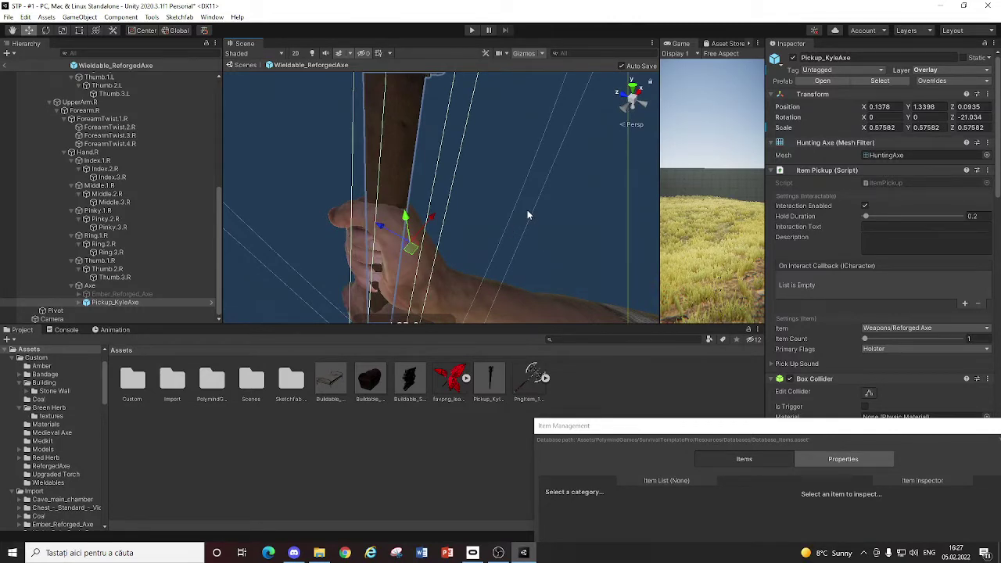
right_drag(527, 210, 637, 143)
Step: Save the work, then enlarge the Game view and widen the object hierarchy
click(8, 16)
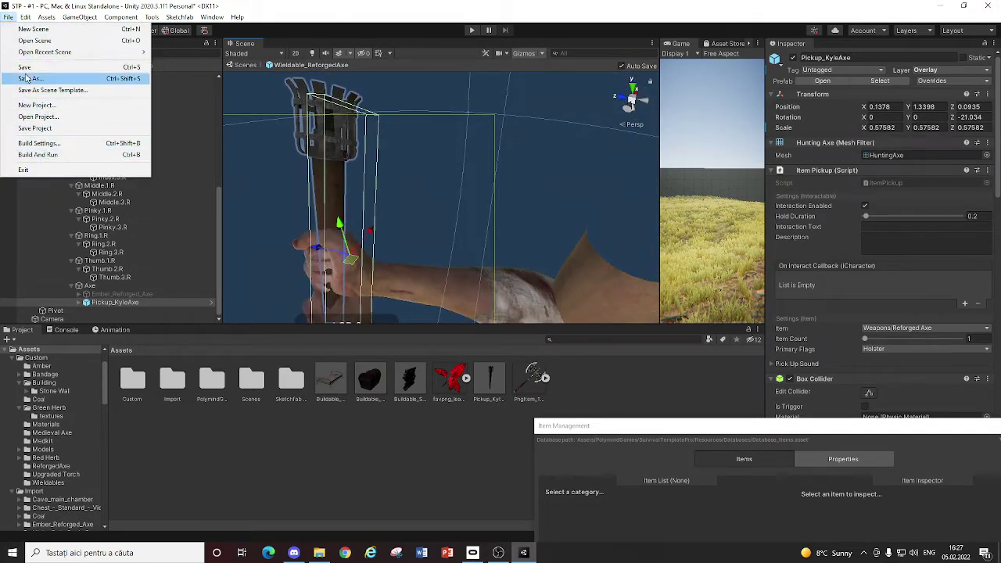
click(51, 71)
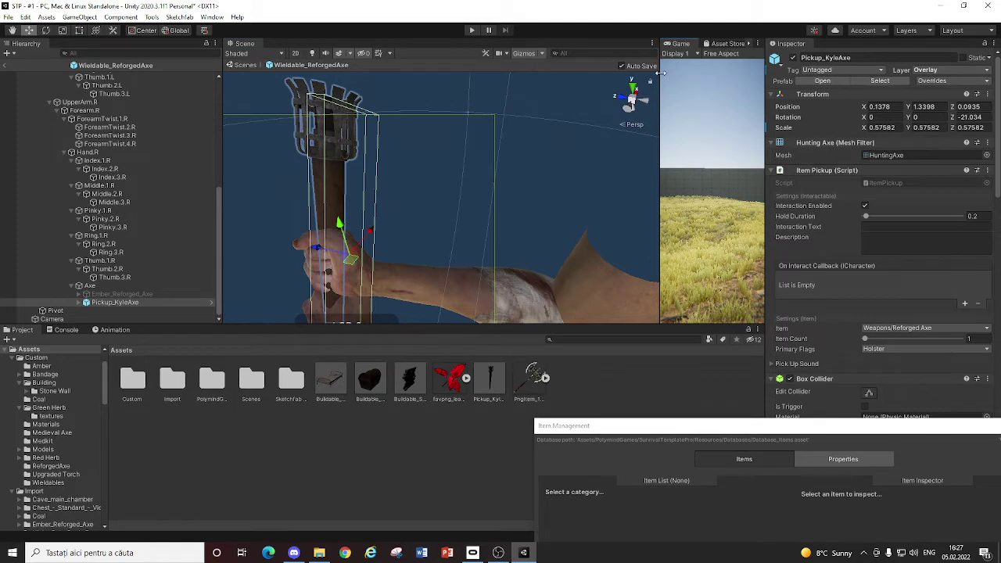
drag(661, 72, 29, 111)
drag(105, 231, 275, 313)
Step: Undo the last layer change on Pickup_KyleAxe
right_click(147, 304)
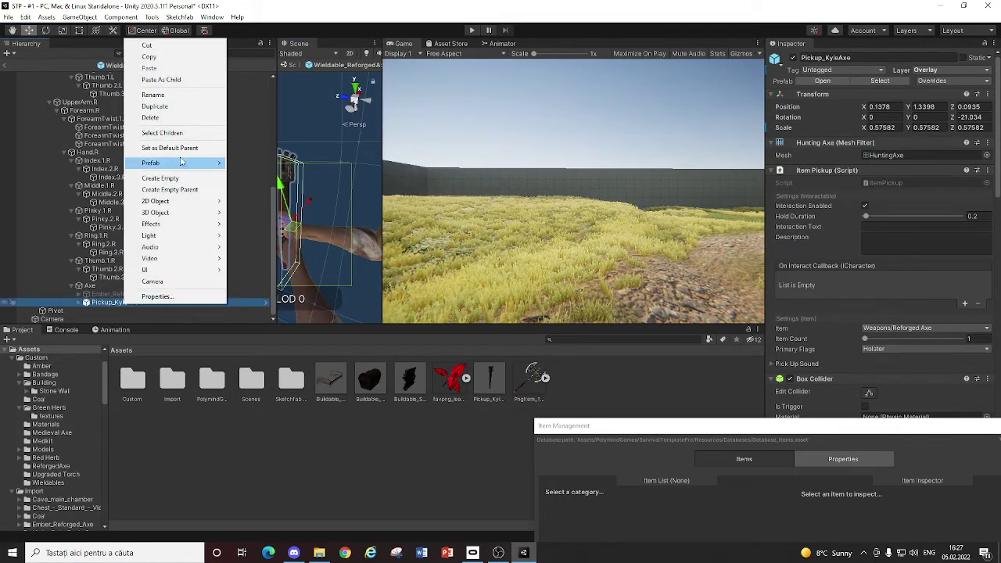
click(673, 357)
key(ctrl+z)
key(ctrl+z)
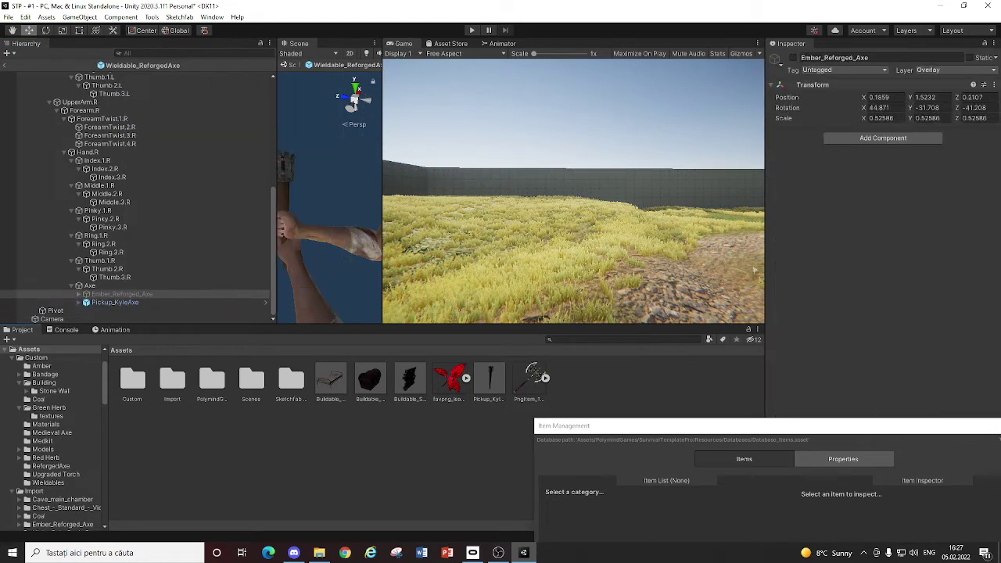
Step: Unpack the Pickup_KyleAxe prefab instance and set its layer to Overlay, including all child objects
right_click(135, 304)
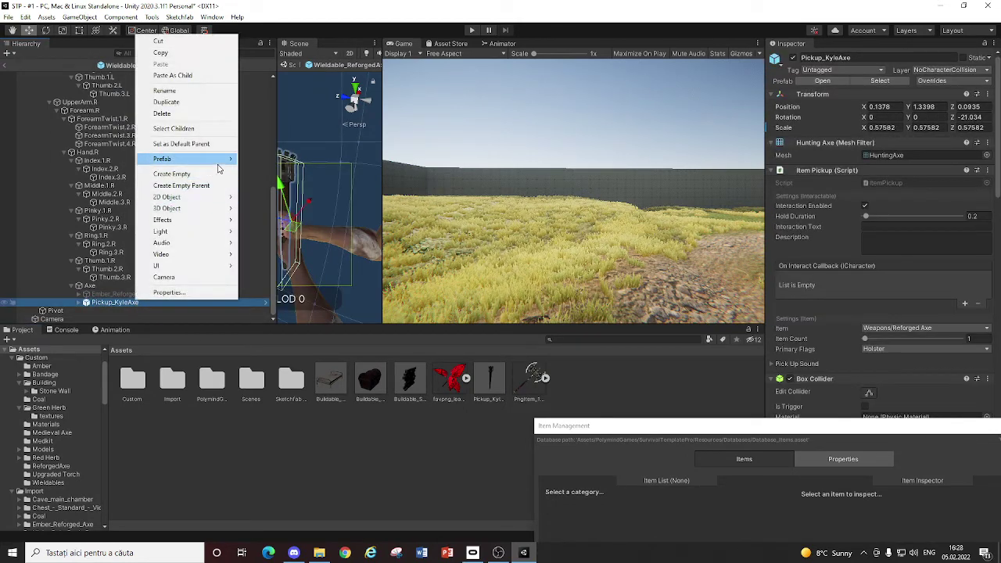
mouse_move(220, 160)
click(324, 217)
click(945, 70)
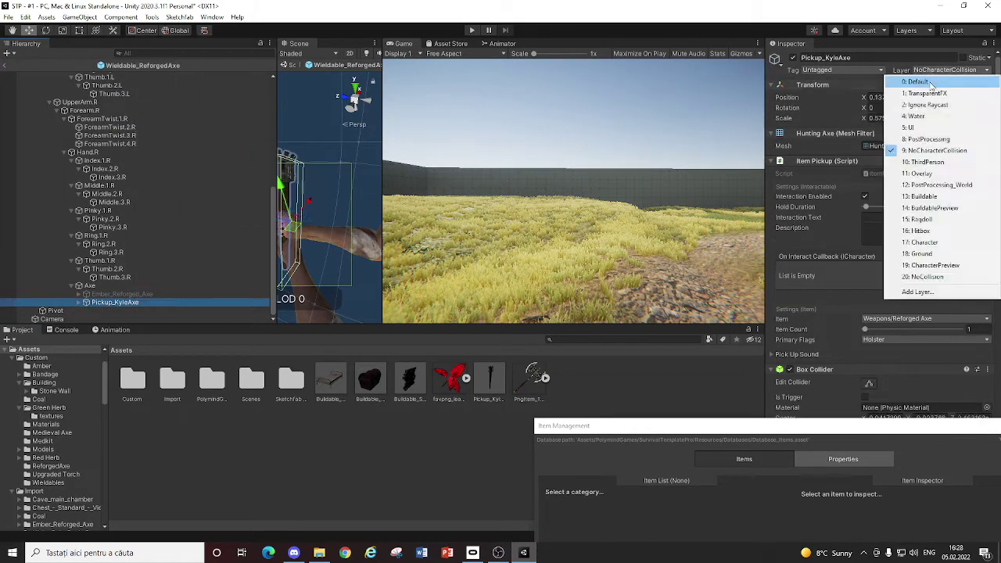
click(935, 175)
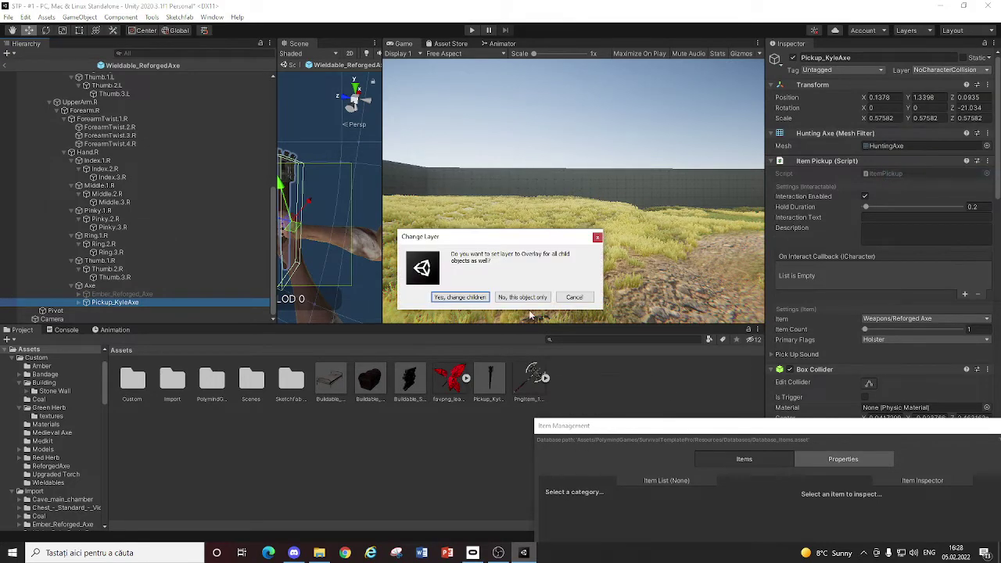
click(452, 298)
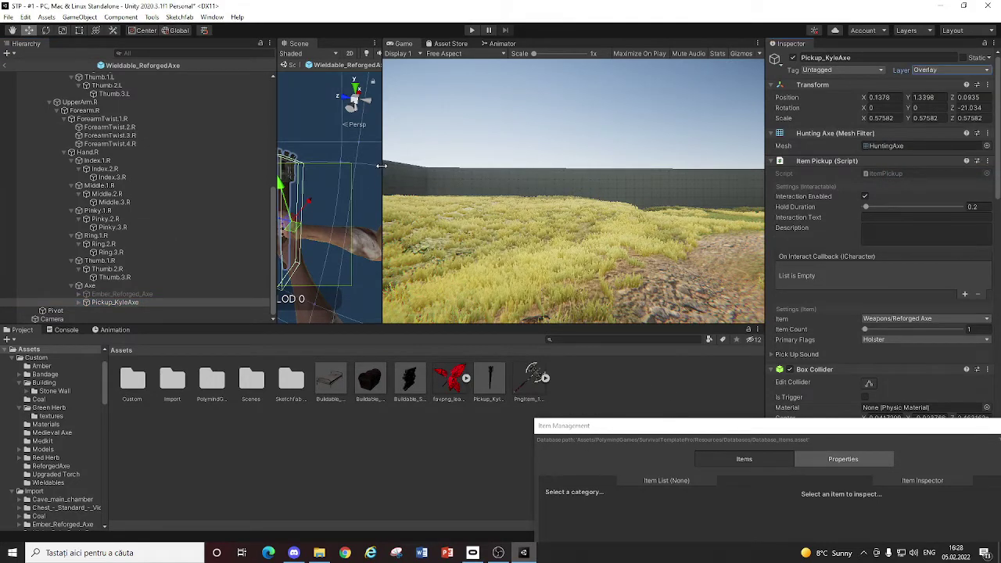
Step: Enlarge the Game view, play-test picking up the axe and walking with it, and stop the game
drag(381, 175, 4, 137)
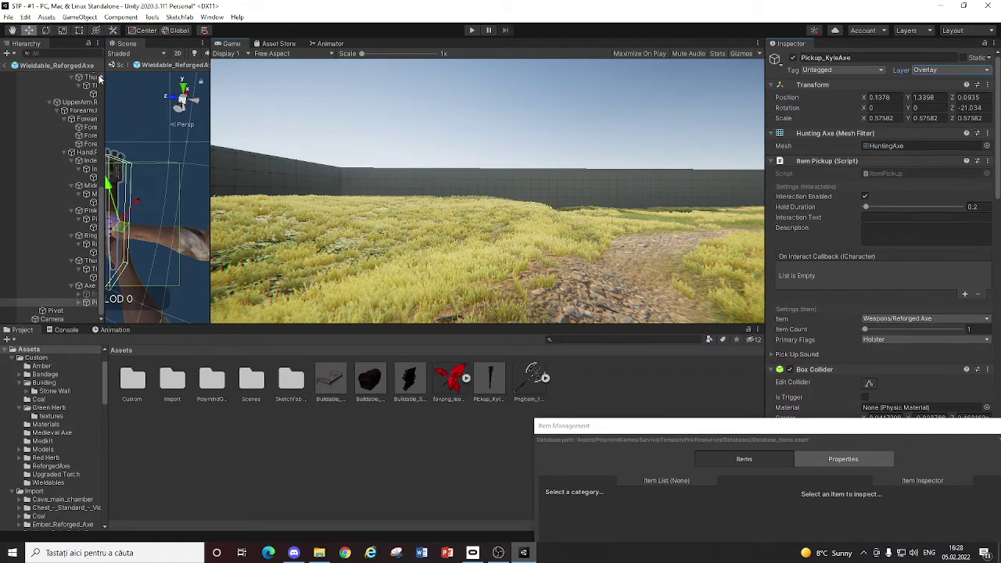
alt+drag(150, 184, 51, 141)
click(471, 29)
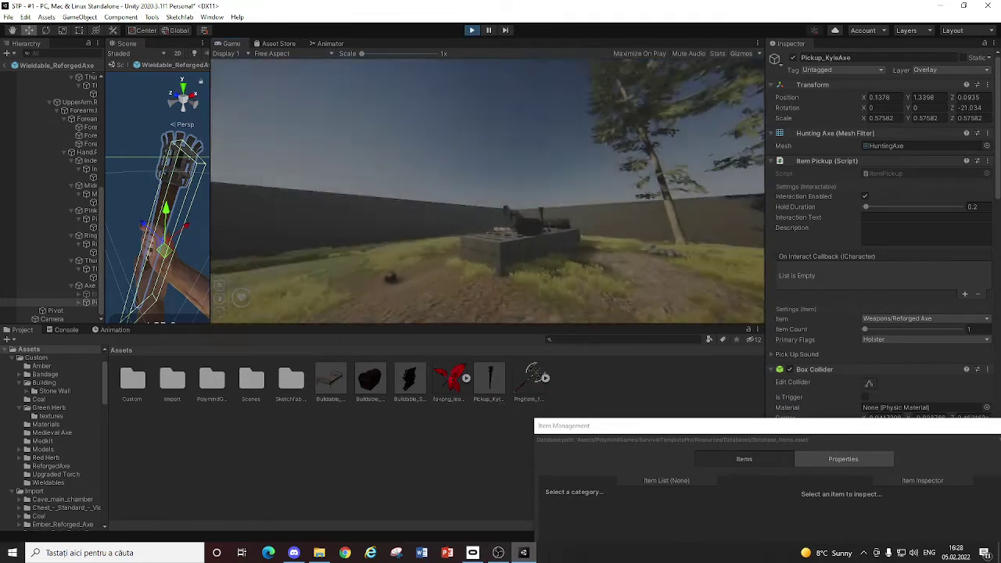
key(w)
key(w)
key(e)
key(w)
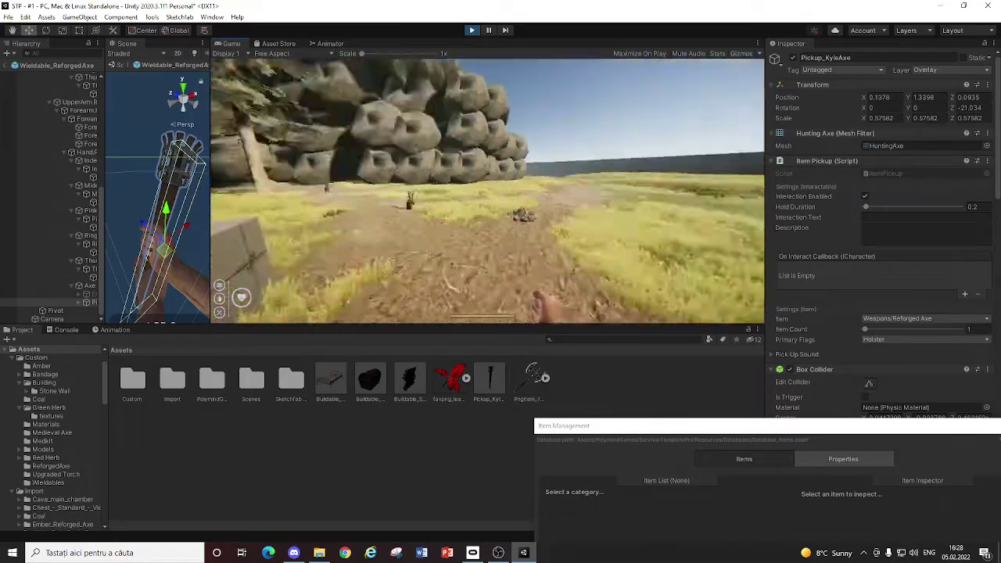
key(Escape)
click(477, 30)
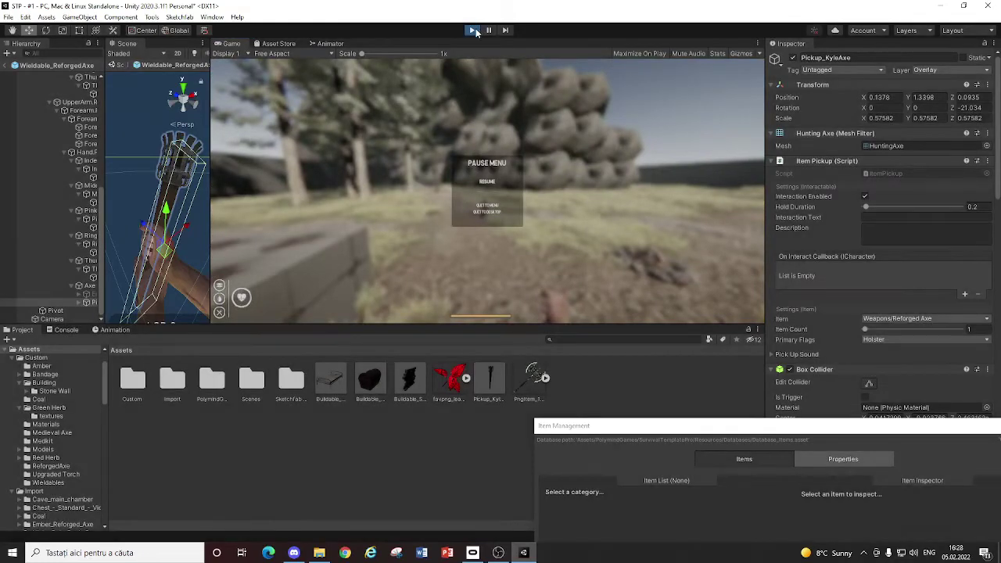
Step: Move RootNode out of Pickup_KyleAxe to sit directly under Axe, and delete the Pickup_KyleAxe object
drag(106, 218, 369, 218)
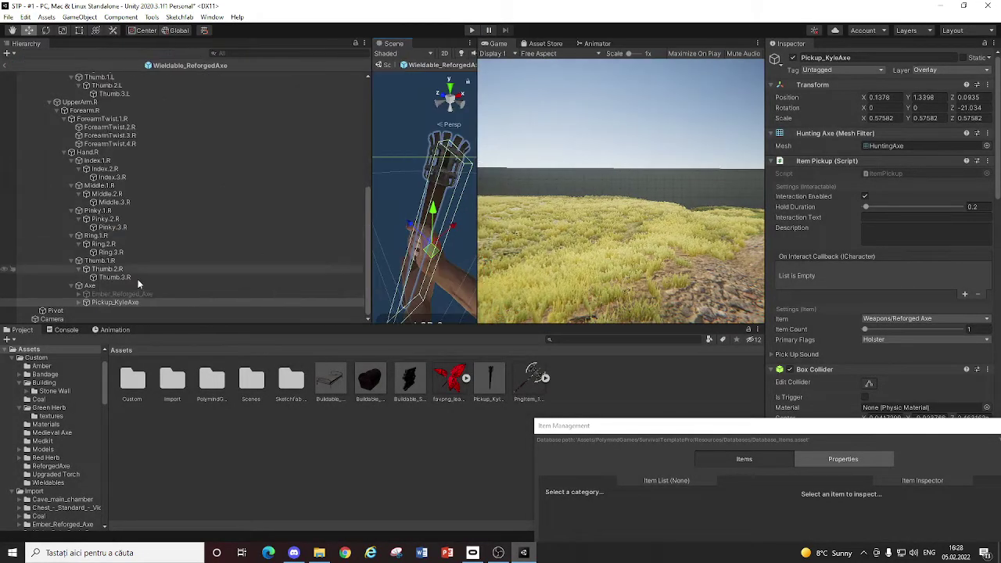
click(85, 295)
click(79, 302)
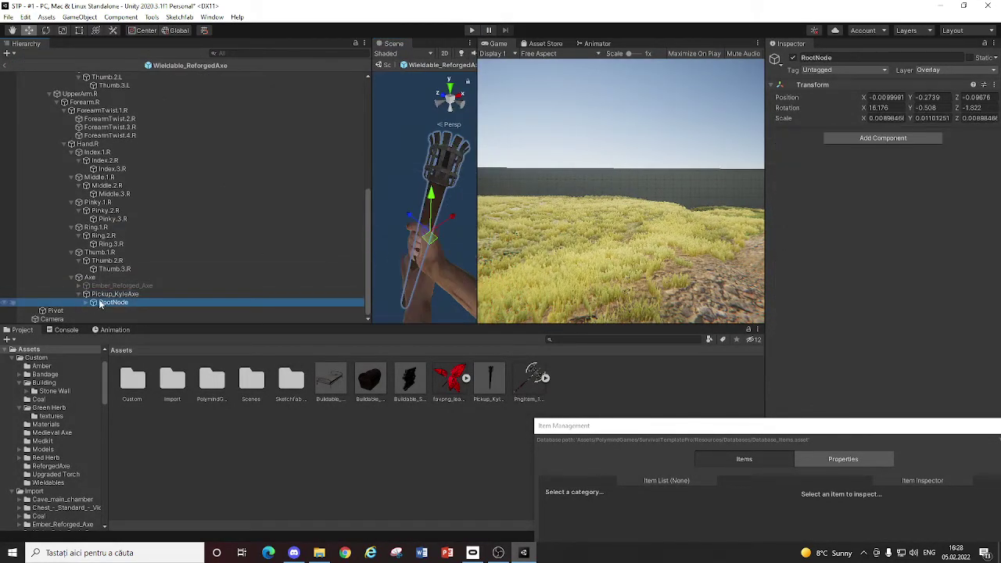
drag(99, 302, 107, 291)
click(107, 303)
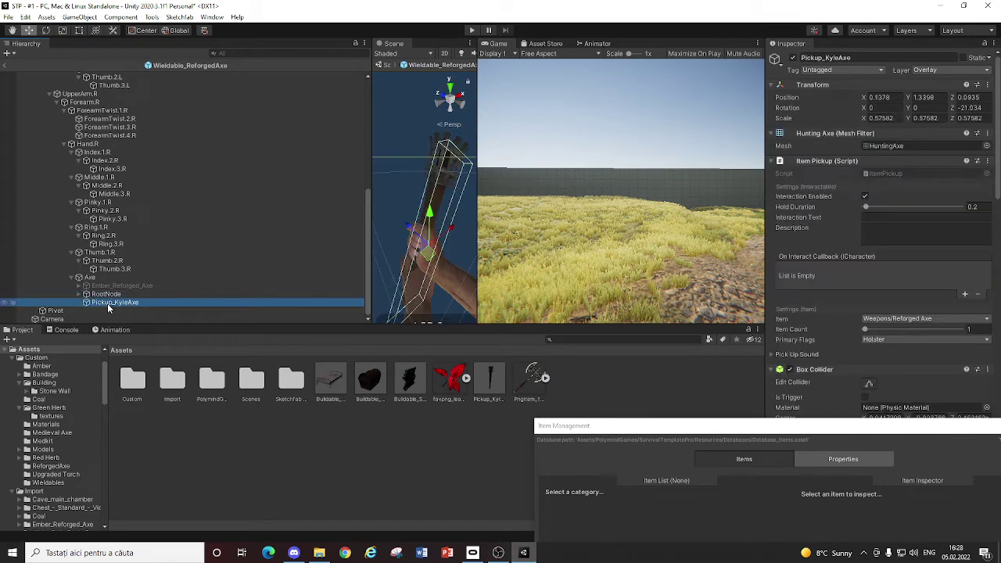
key(Delete)
Step: Enlarge the Game view, run the game, and pick up the axe to check the held torch model
drag(369, 180, 52, 164)
click(475, 31)
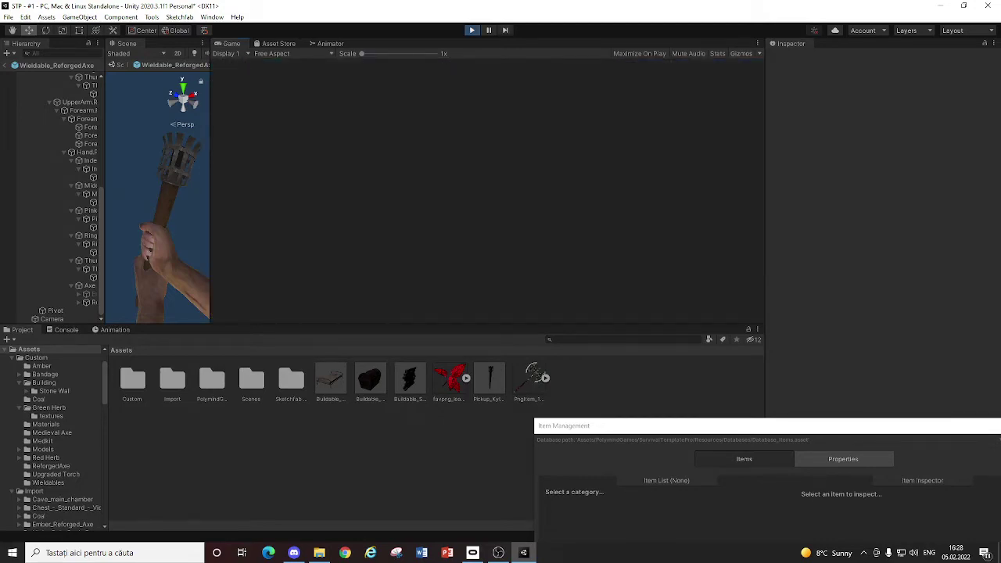
key(w)
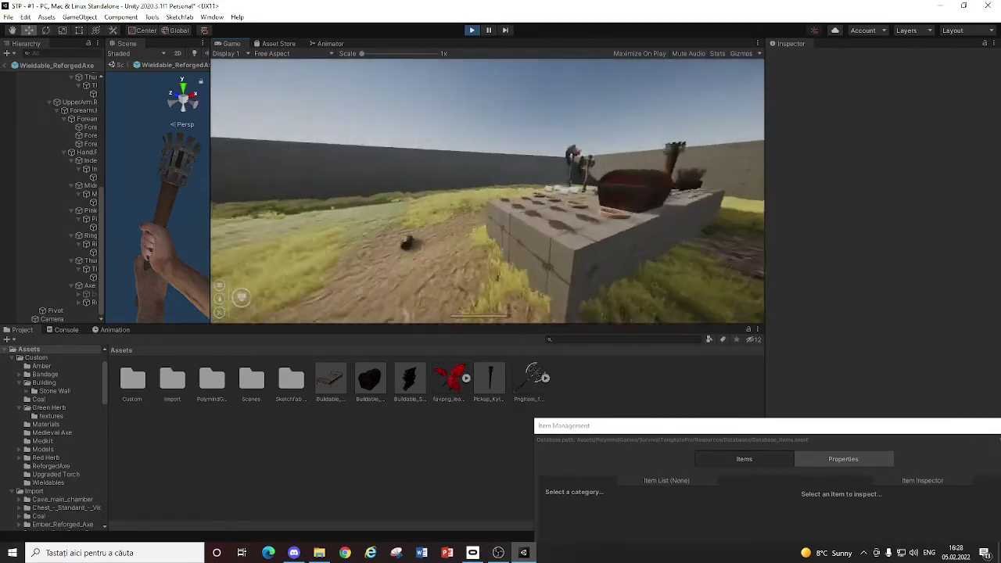
key(w)
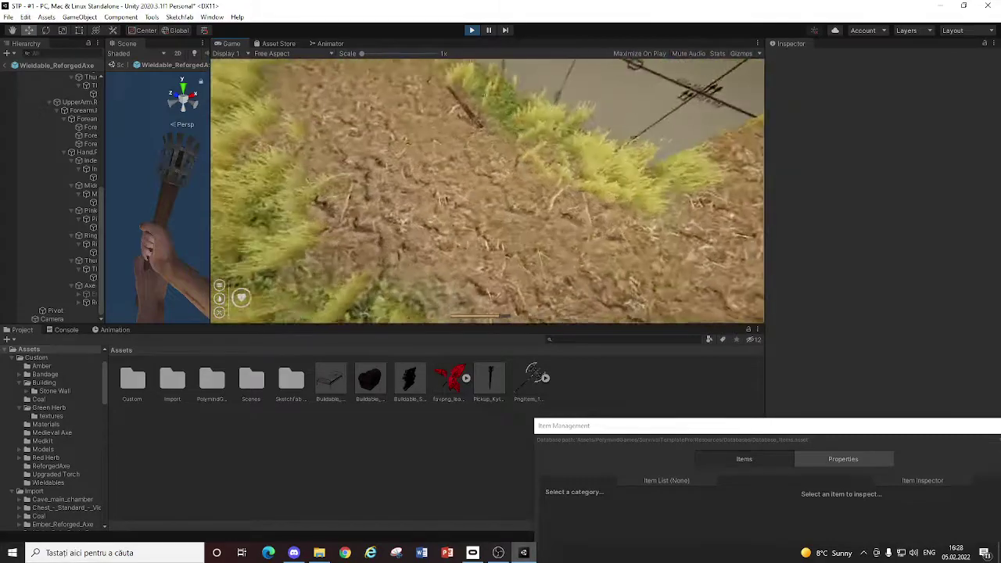
key(e)
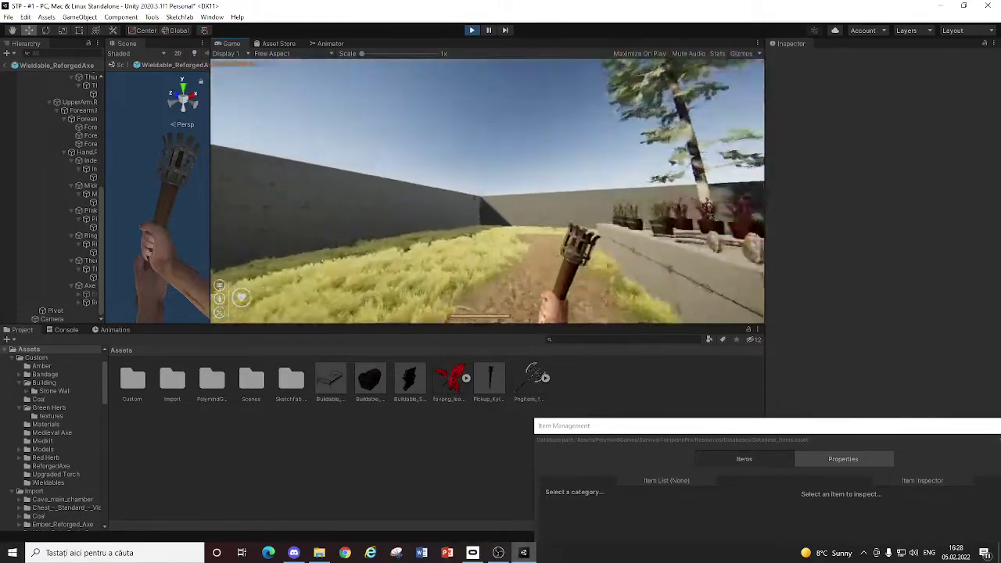
key(shift+w)
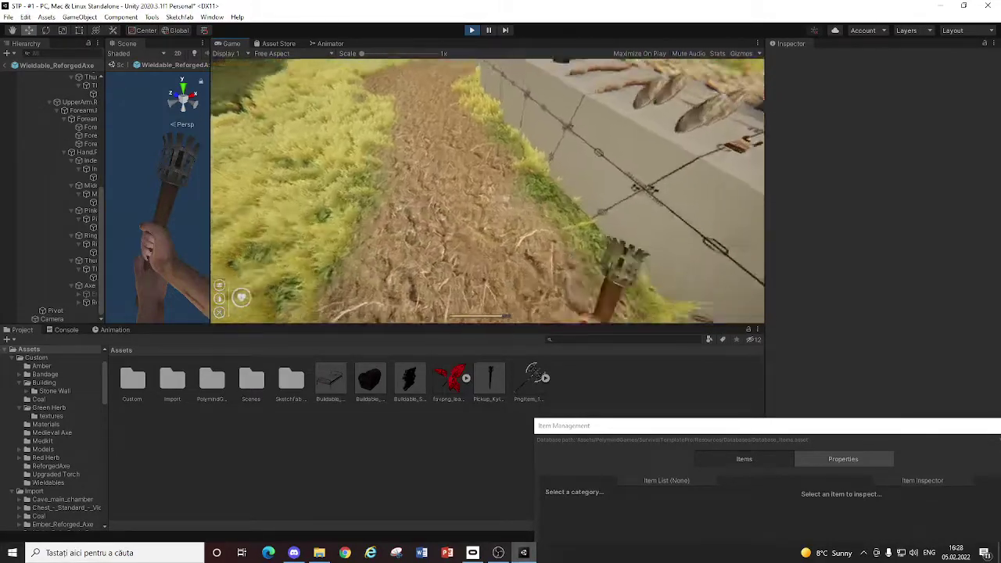
Step: Check the inventory in the running game and toggle the held axe while walking
key(w)
key(Tab)
key(Tab)
key(q)
key(w)
key(q)
Step: Run to the trees with the axe and test its swing on a trunk
key(shift+w)
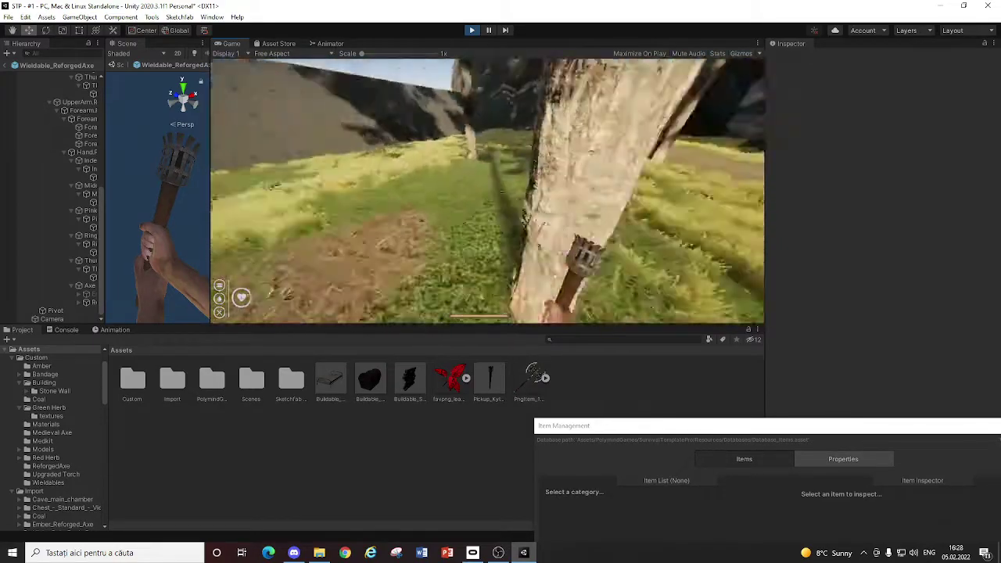
key(w)
key(w)
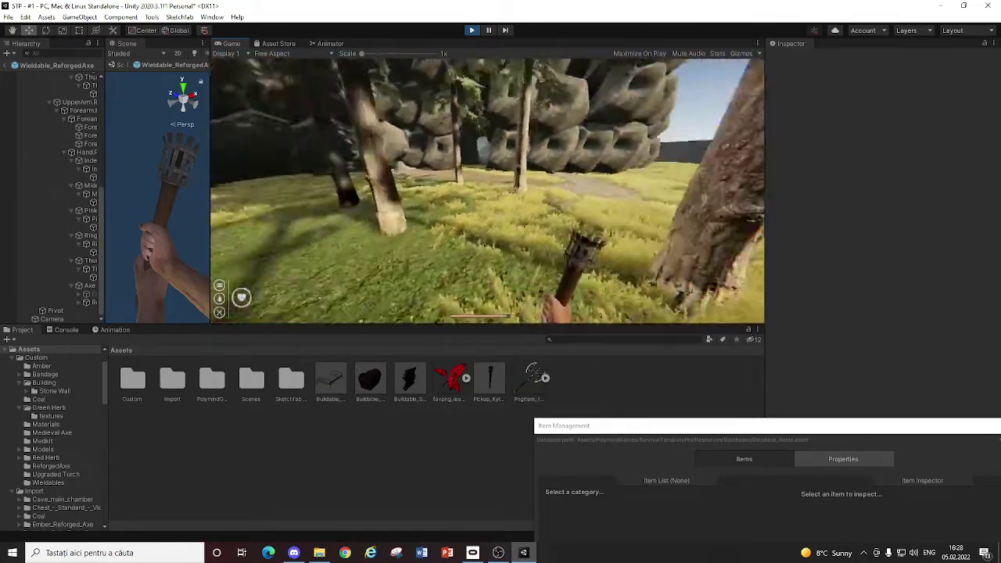
key(w)
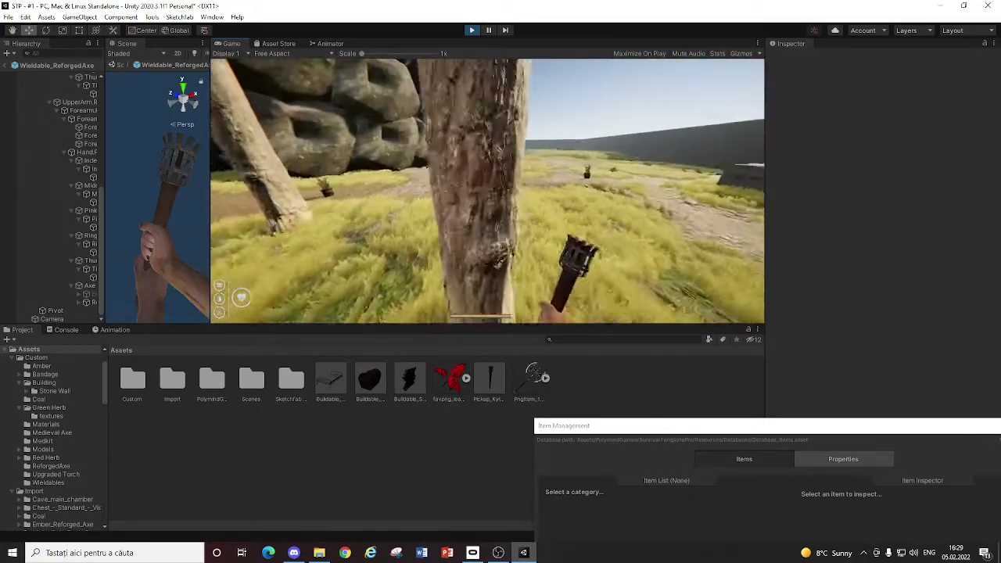
click(487, 191)
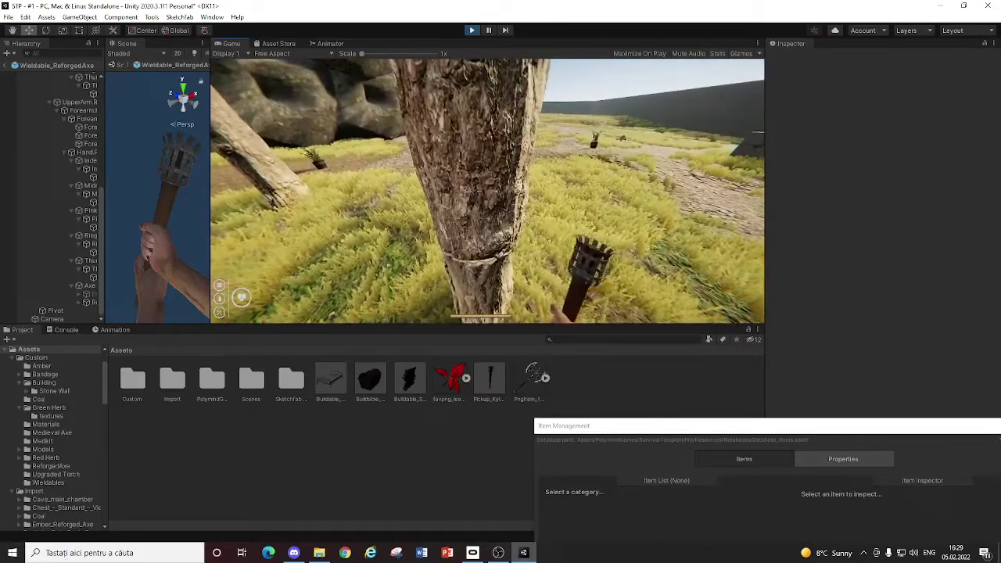
click(486, 191)
Step: Test dropping the axe on the ground, picking it up again, and dropping it once more
key(w)
key(w)
key(g)
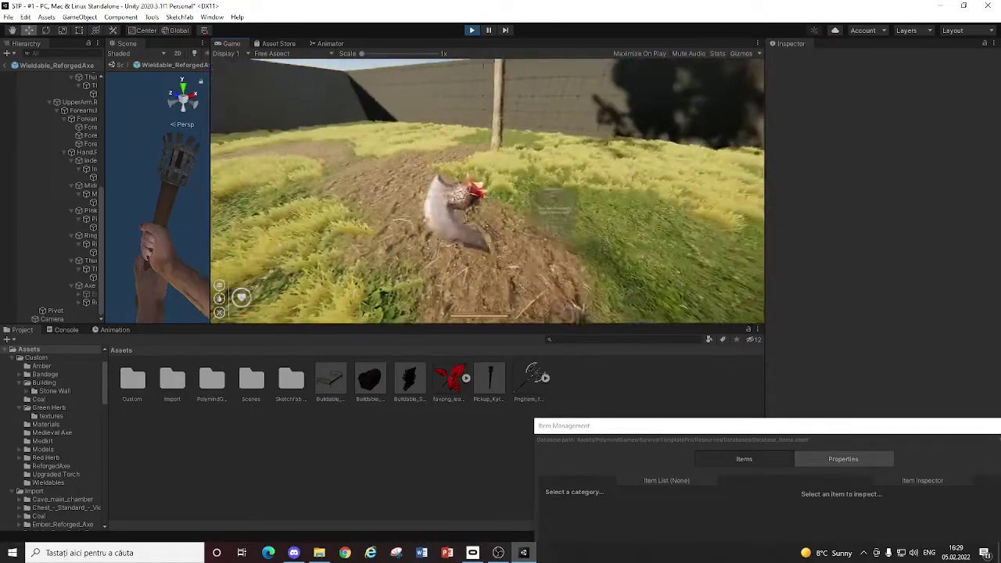
key(e)
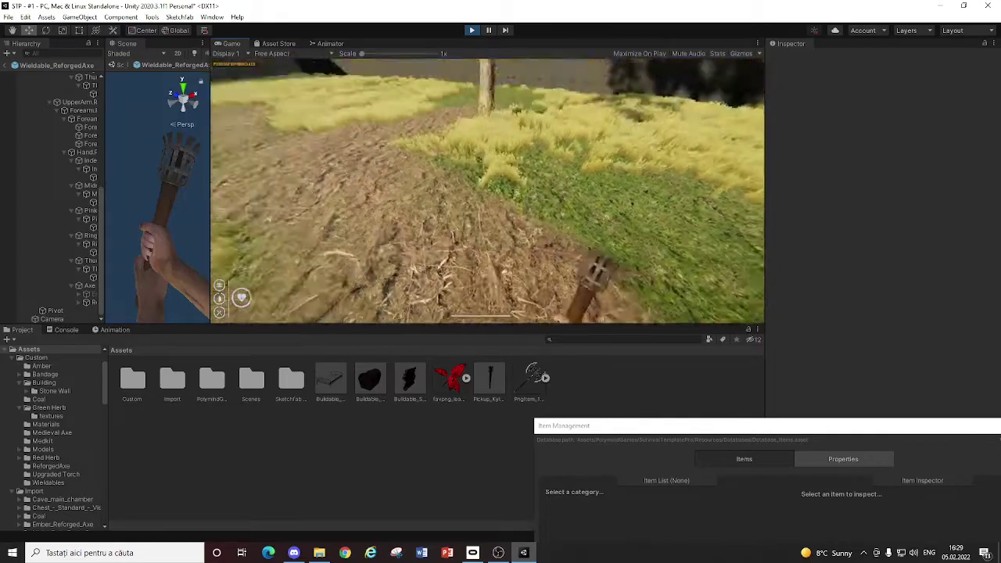
key(g)
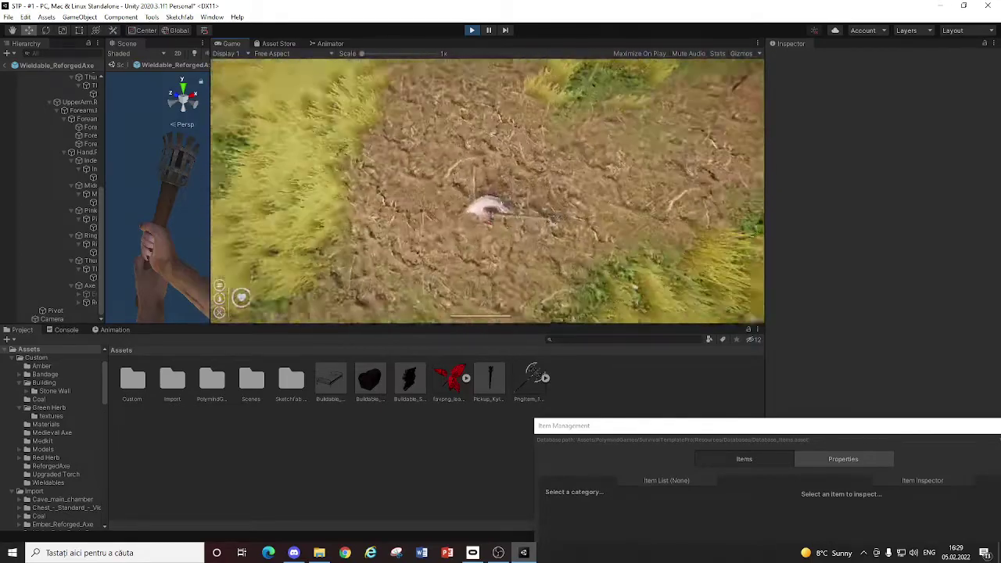
Step: Stop the game and review the Reforged Axe entry of the Weapons category in the item management window
key(Escape)
click(472, 29)
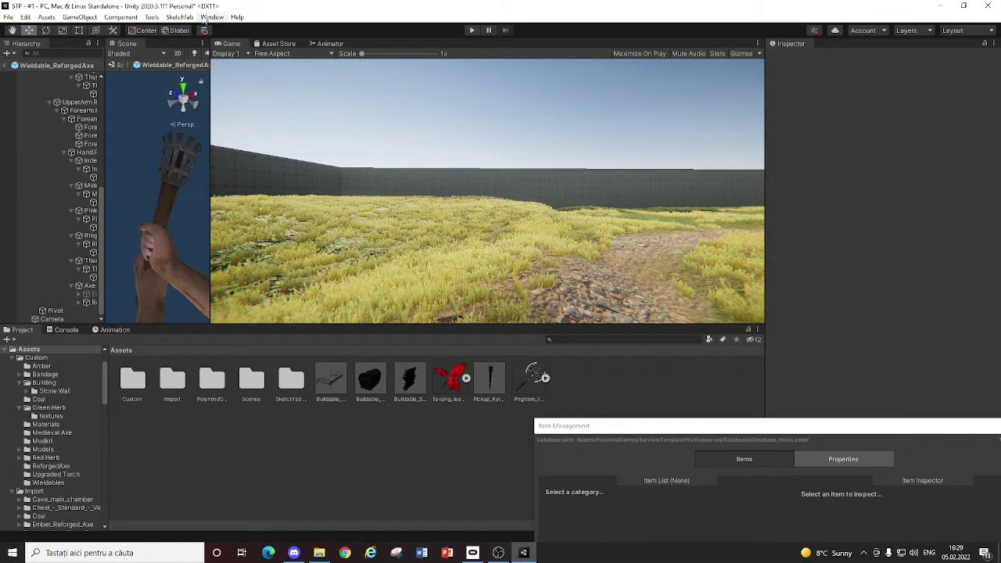
click(153, 17)
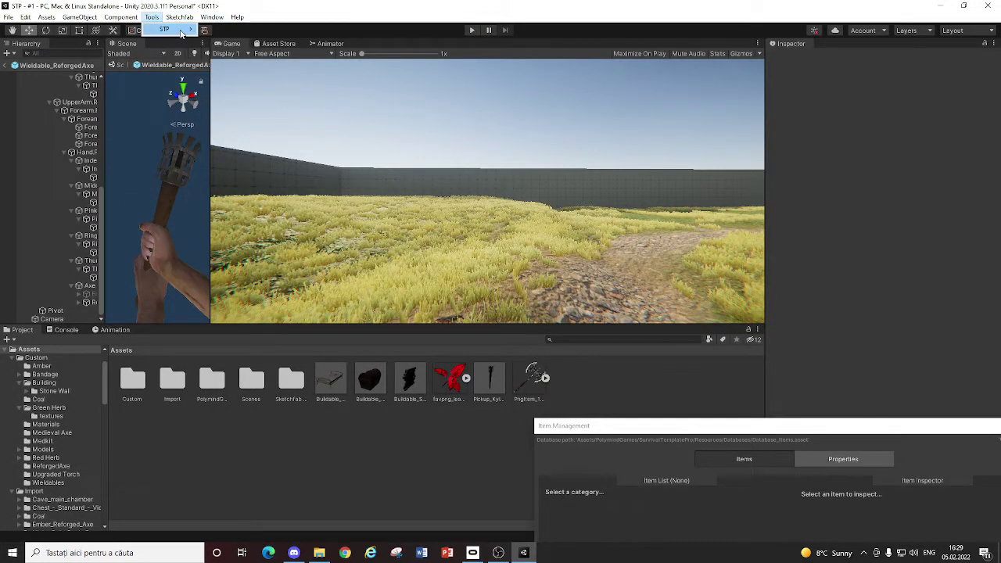
mouse_move(178, 30)
click(235, 30)
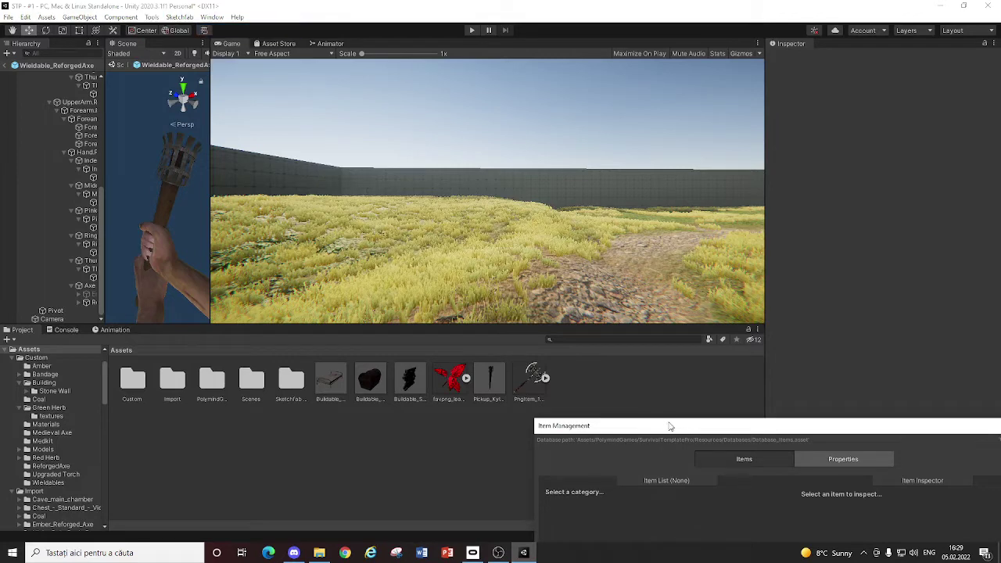
drag(670, 426, 505, 105)
click(524, 381)
click(532, 394)
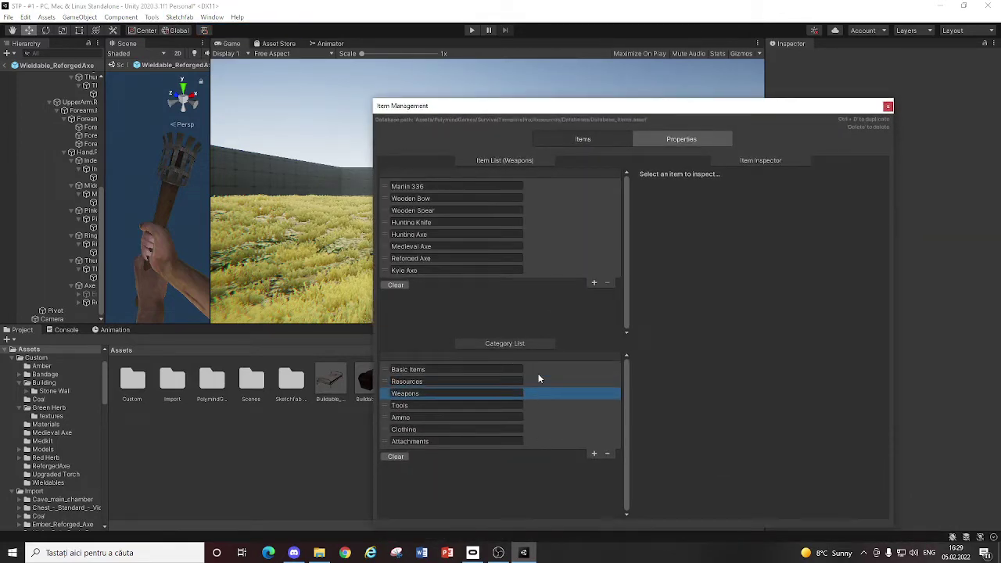
click(553, 259)
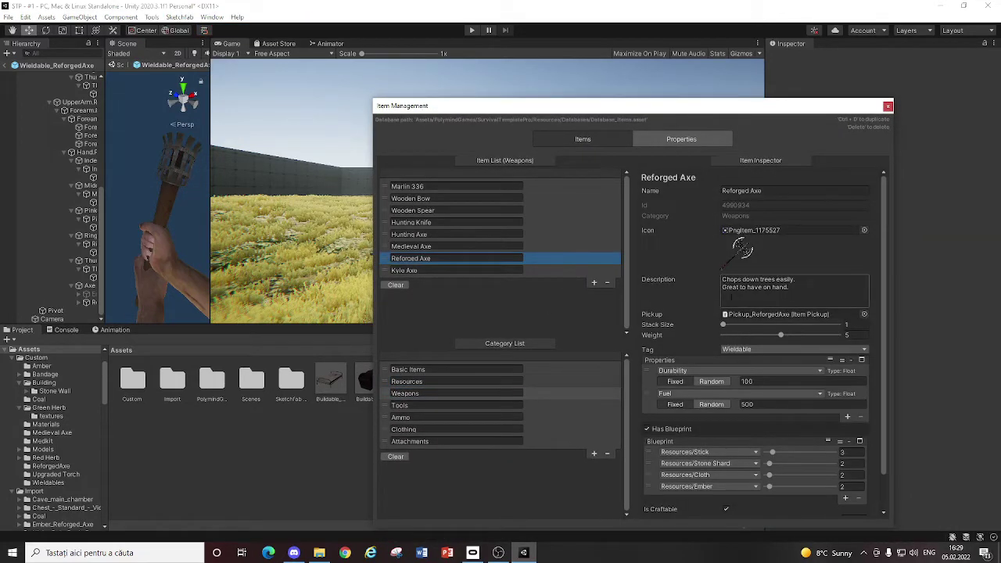
scroll(730, 301, down, 1)
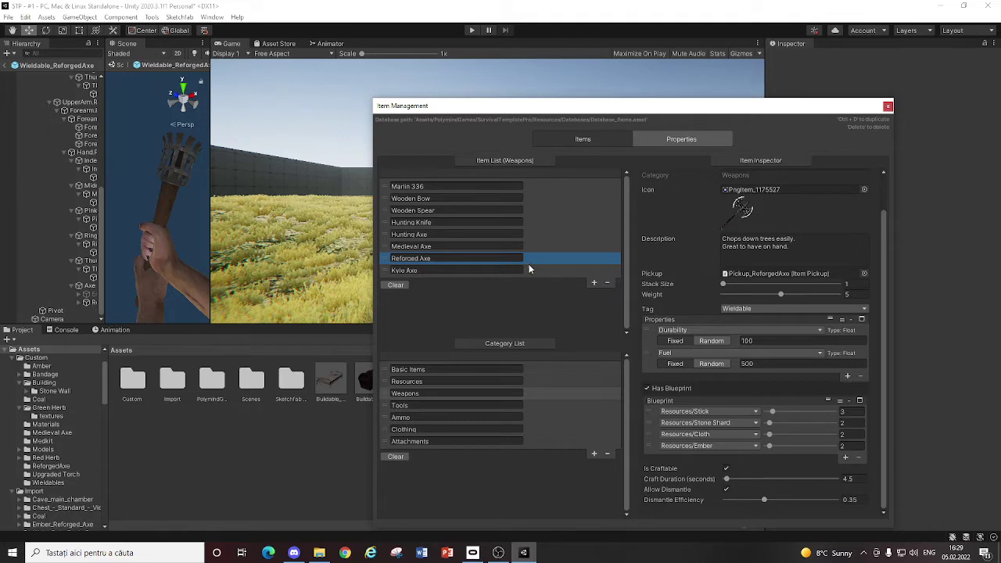
click(888, 106)
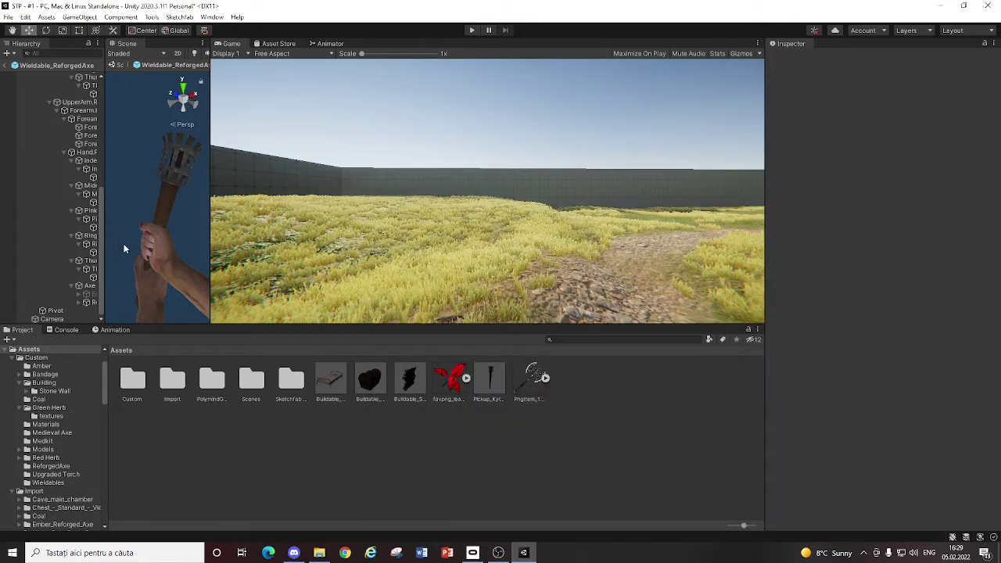
Step: Undo the torch model fitting in the Reforged Axe wieldable until the original axe model is restored, and leave the prefab
key(ctrl+z)
key(ctrl+z)
key(ctrl+z)
key(ctrl+z)
key(ctrl+z)
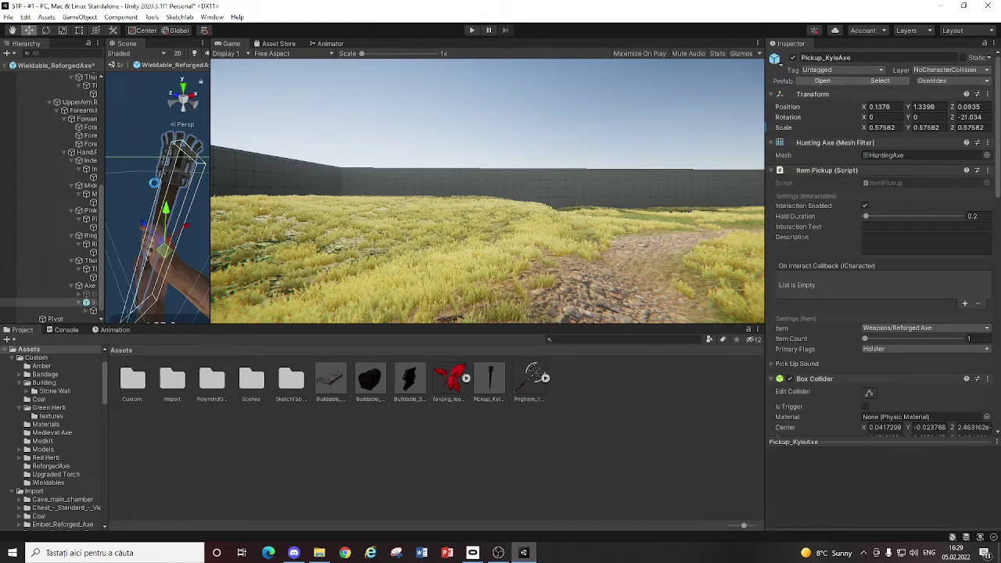
click(155, 188)
click(155, 187)
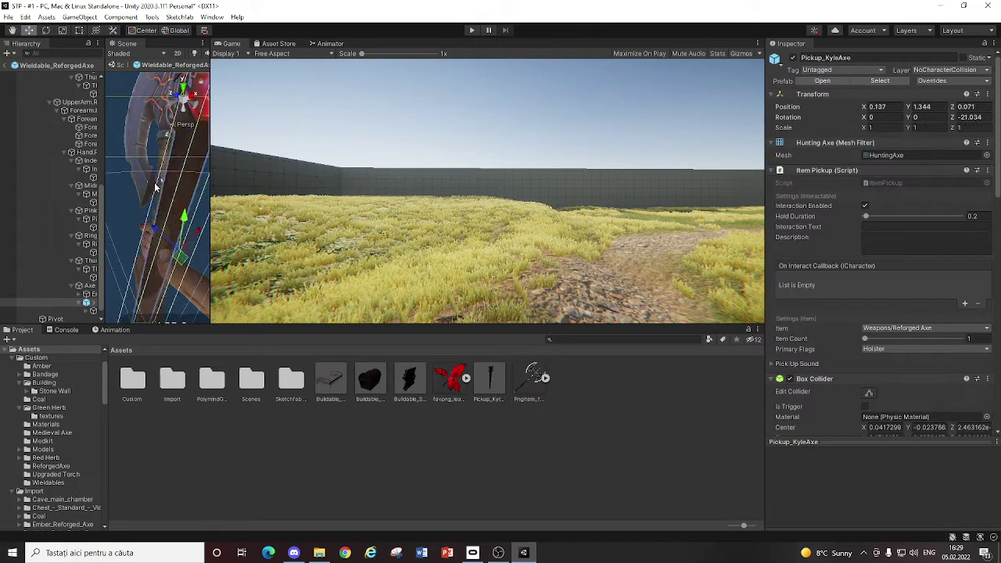
key(ctrl+z)
key(ctrl+z)
key(ctrl+z)
key(ctrl+z)
key(ctrl+z)
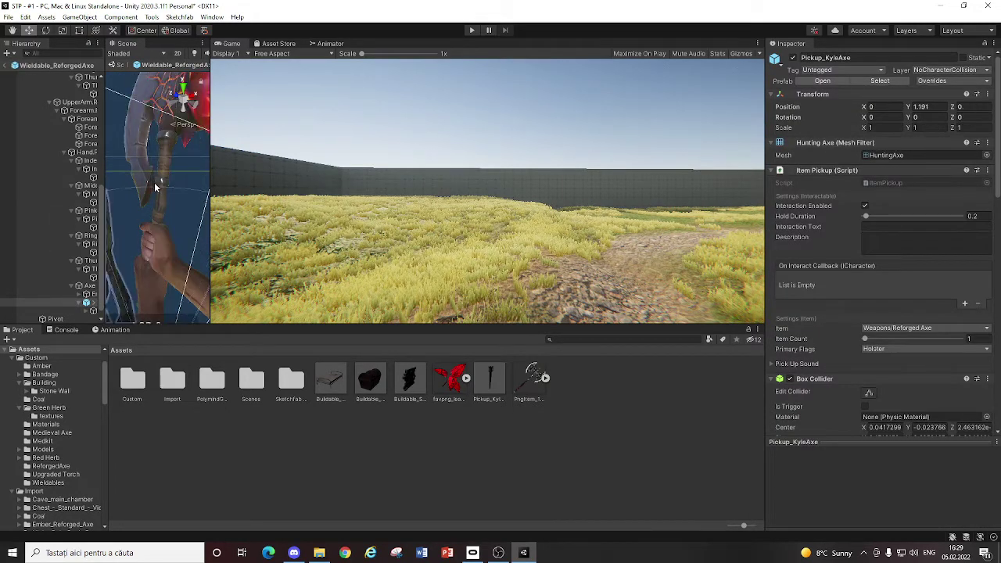
click(155, 184)
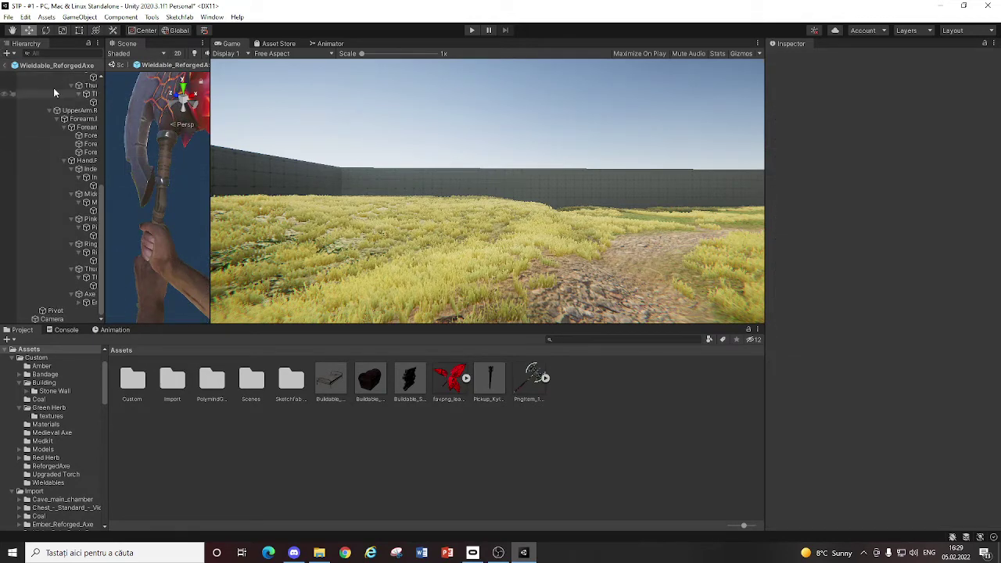
click(6, 65)
Step: Widen the Scene view, search the project for "player", and open the Player prefab's Wieldables object at its inventory-based wieldables list
drag(208, 106, 997, 247)
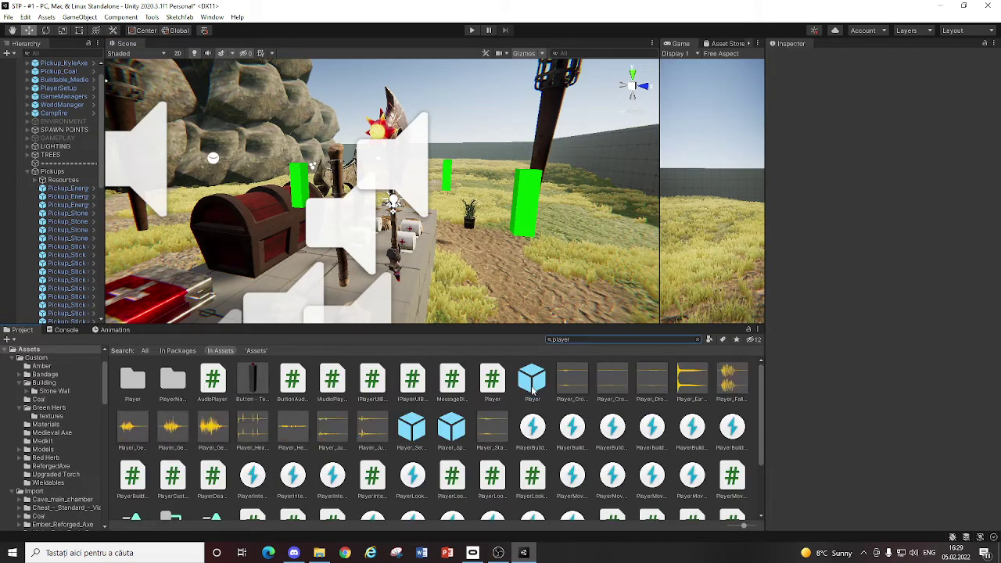
double_click(532, 390)
click(55, 176)
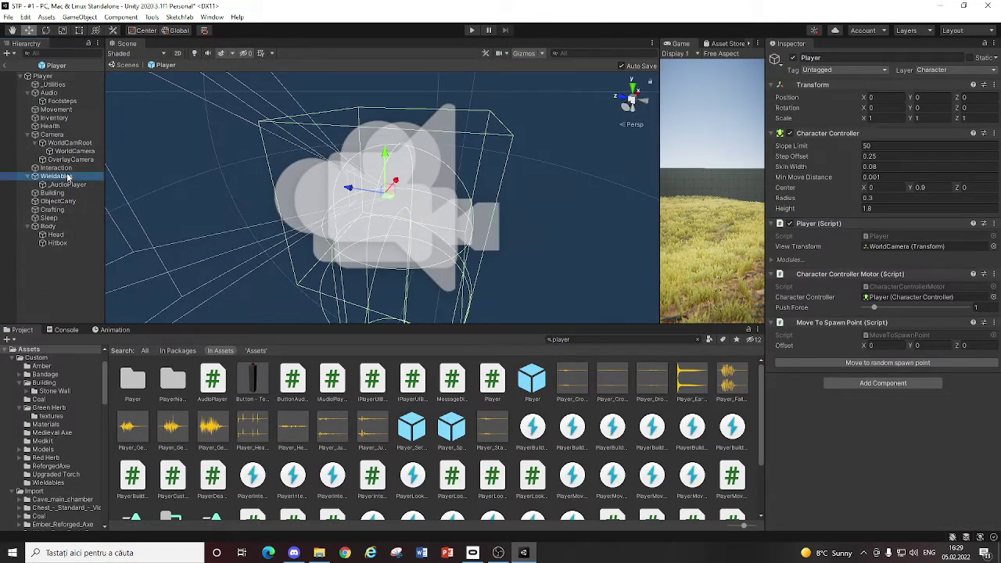
scroll(900, 446, down, 6)
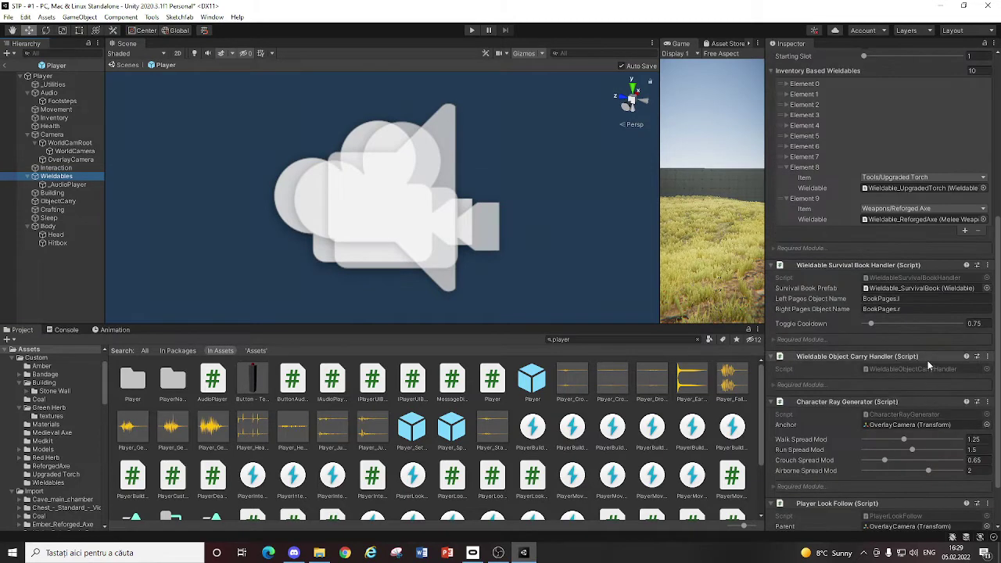
scroll(928, 360, up, 3)
Step: Set the Inventory Based Wieldables list size to 11, collapse Elements 8 and 9, and expand Element 10
click(974, 258)
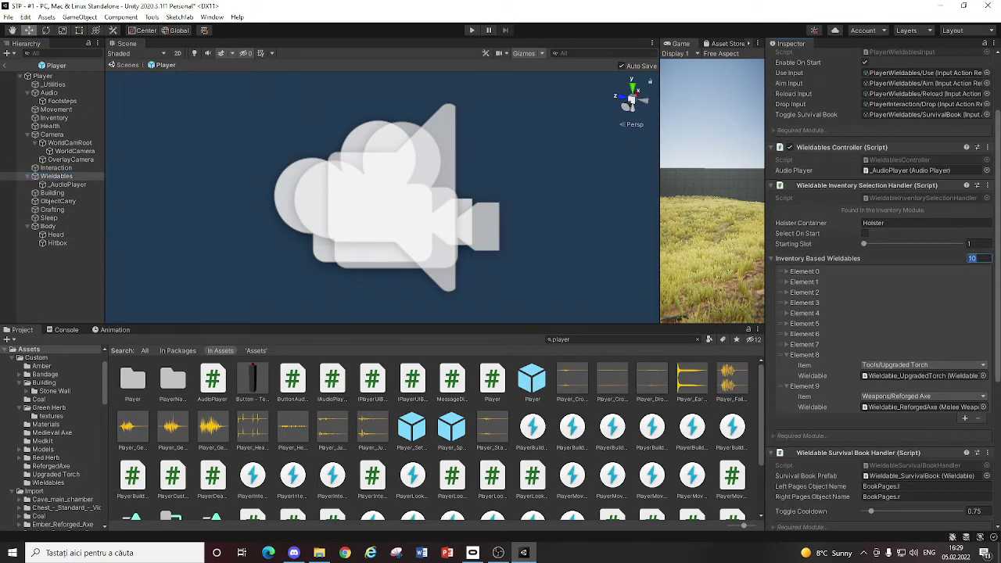
key(Return)
click(801, 386)
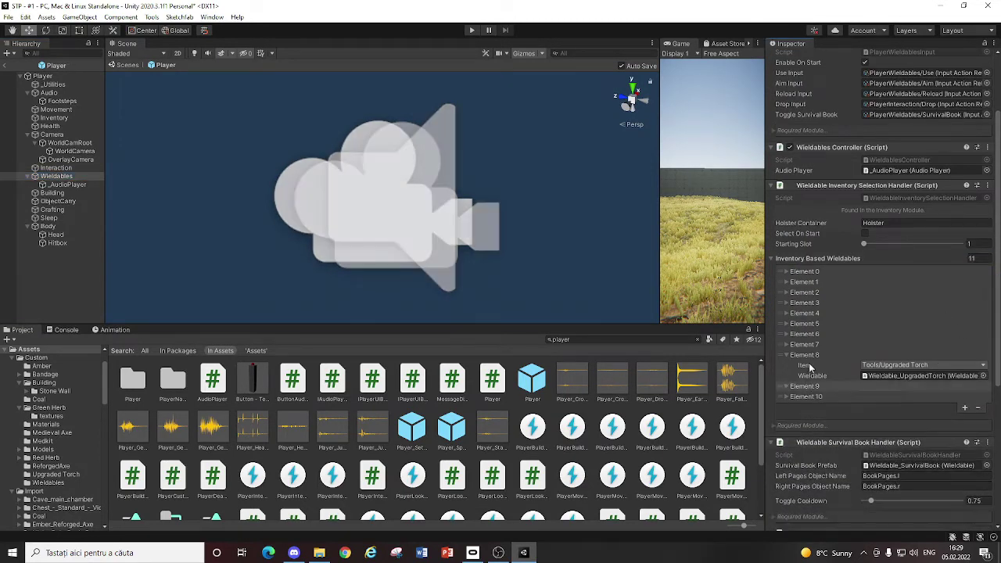
click(802, 355)
click(805, 375)
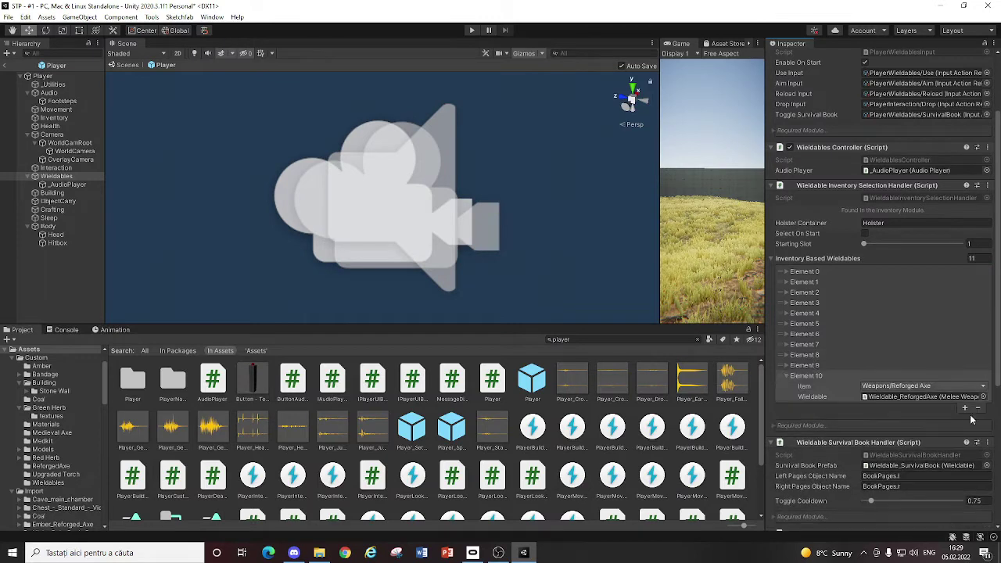
Step: Examine the item choices for Element 10, locate its assigned wieldable prefab in the project, and leave the Player prefab
click(924, 387)
mouse_move(920, 433)
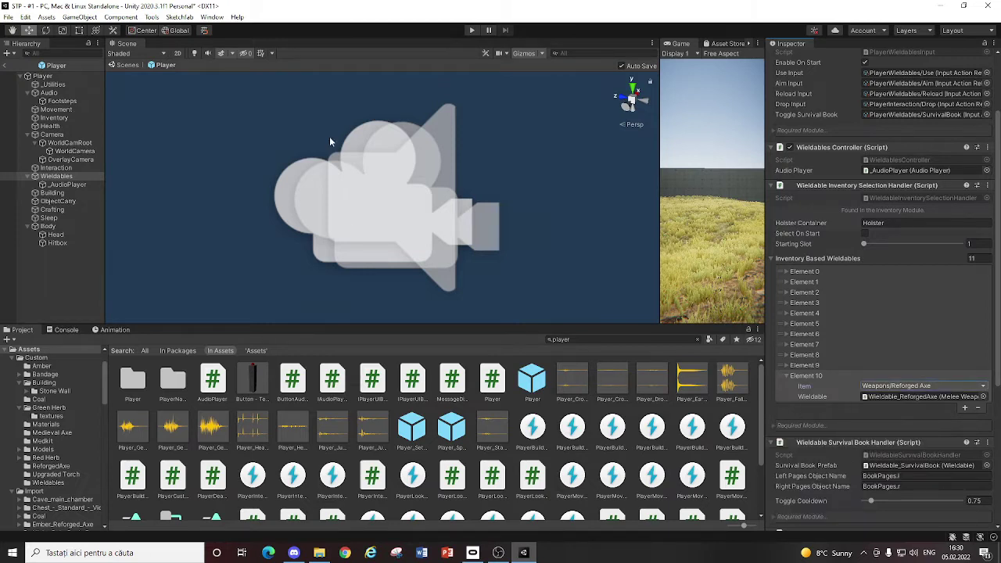
click(892, 386)
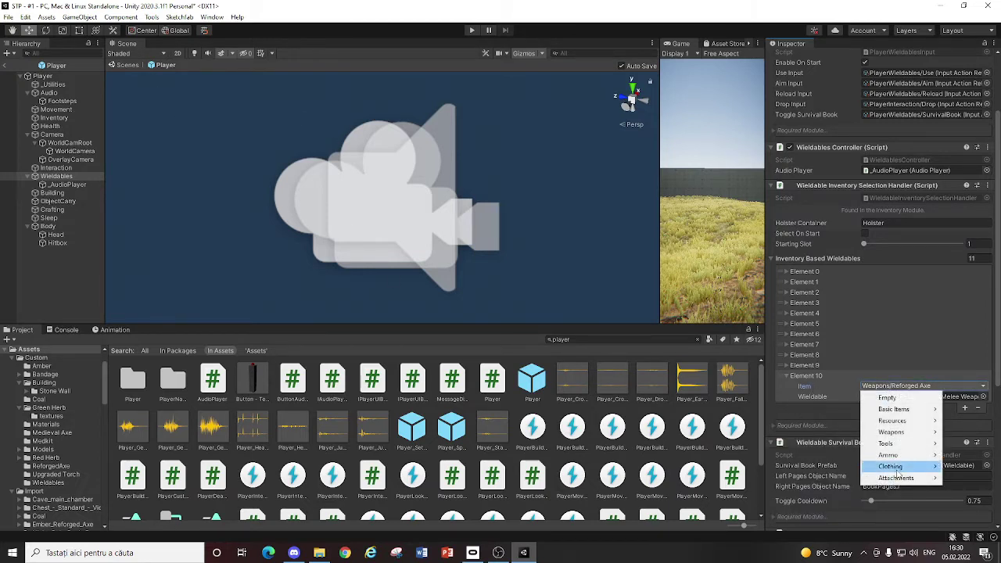
click(967, 390)
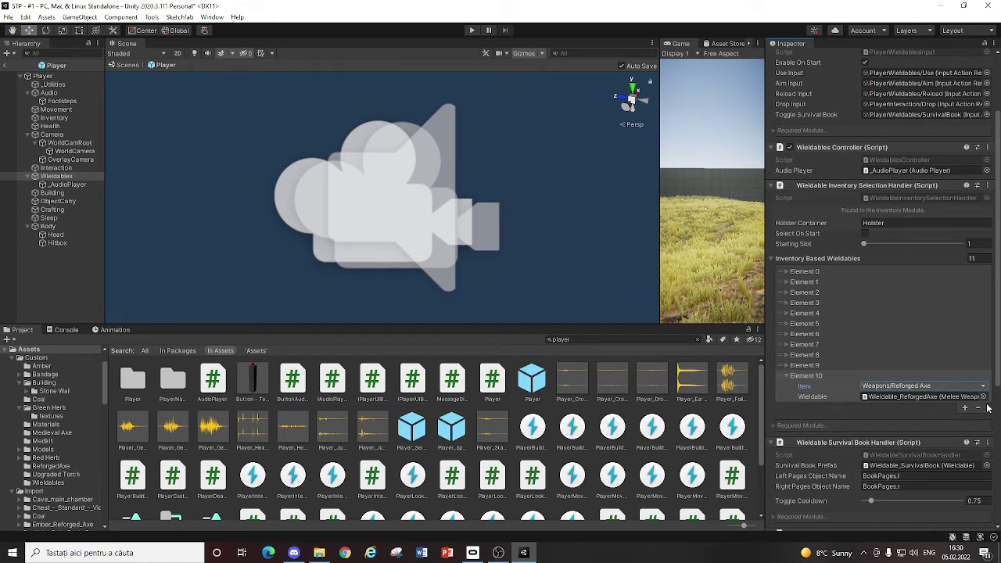
click(899, 397)
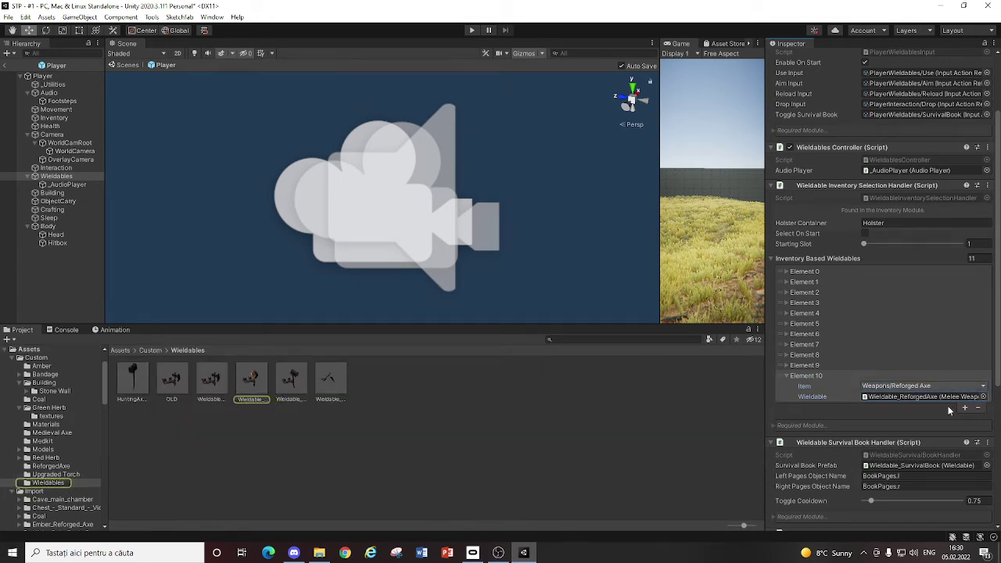
click(18, 69)
right_drag(212, 156, 936, 224)
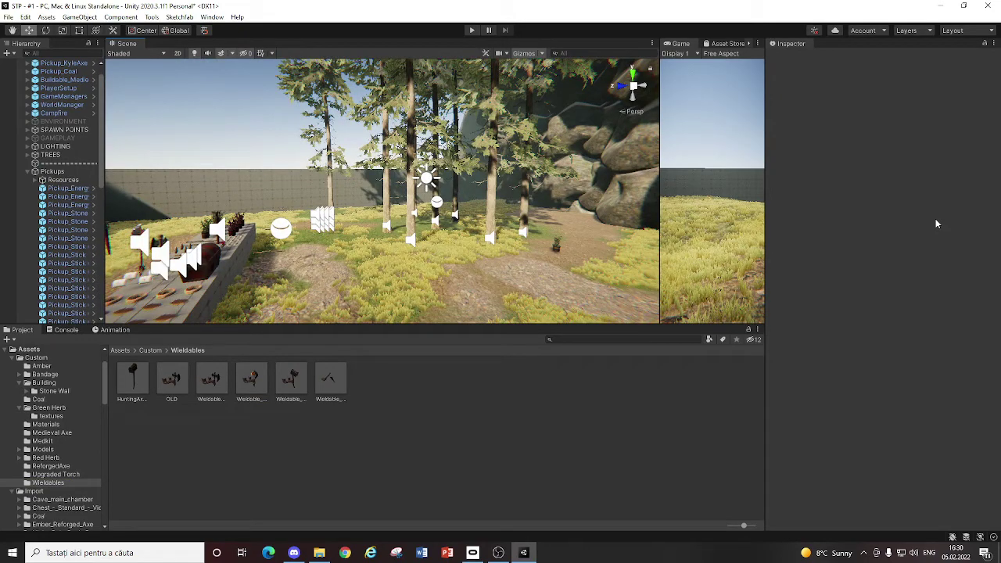
right_drag(438, 196, 568, 152)
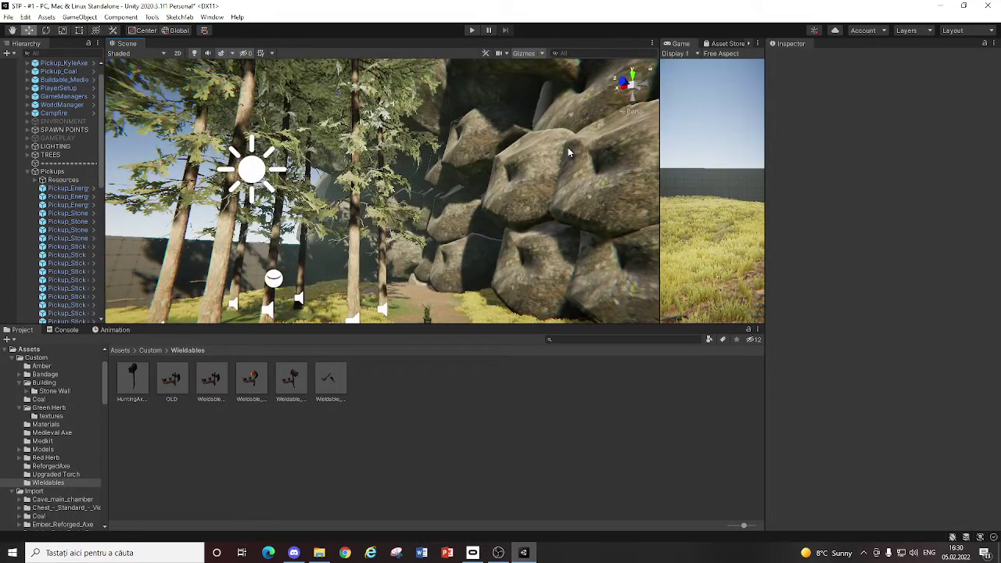
key(super)
click(498, 553)
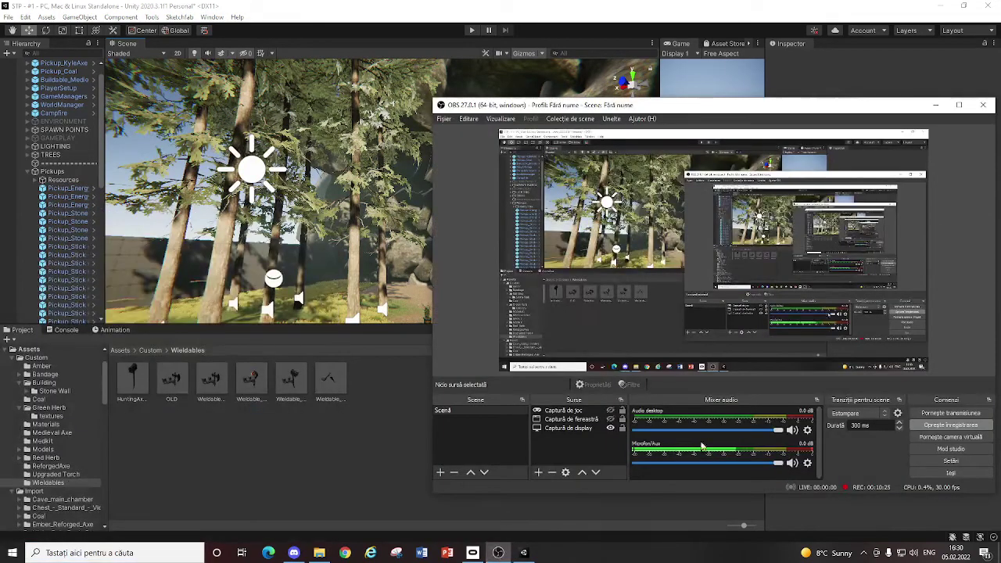
click(300, 450)
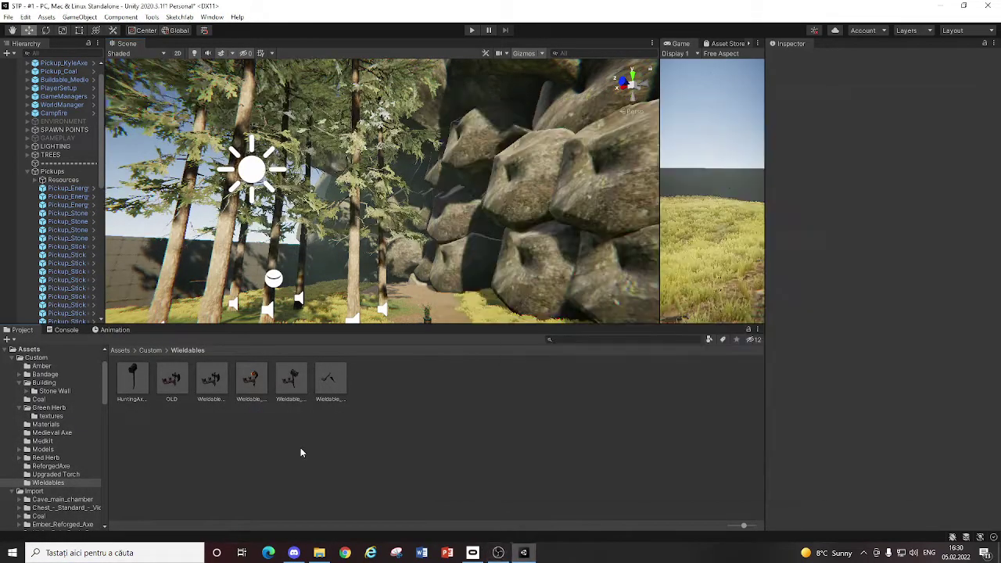
right_drag(457, 246, 172, 278)
key(alt+Tab)
click(331, 470)
right_drag(336, 250, 211, 247)
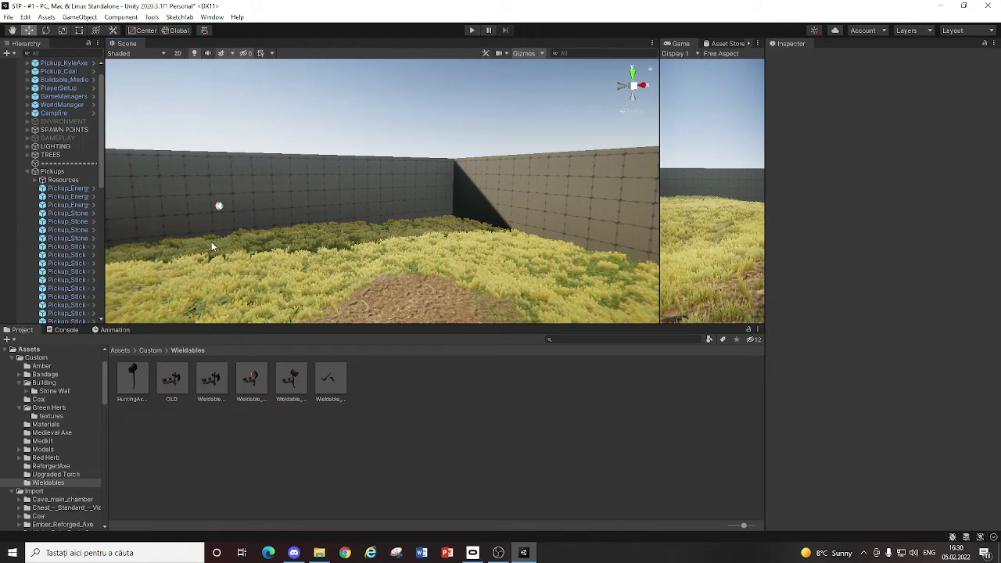
right_drag(211, 247, 51, 225)
right_drag(381, 245, 649, 234)
right_drag(982, 265, 368, 235)
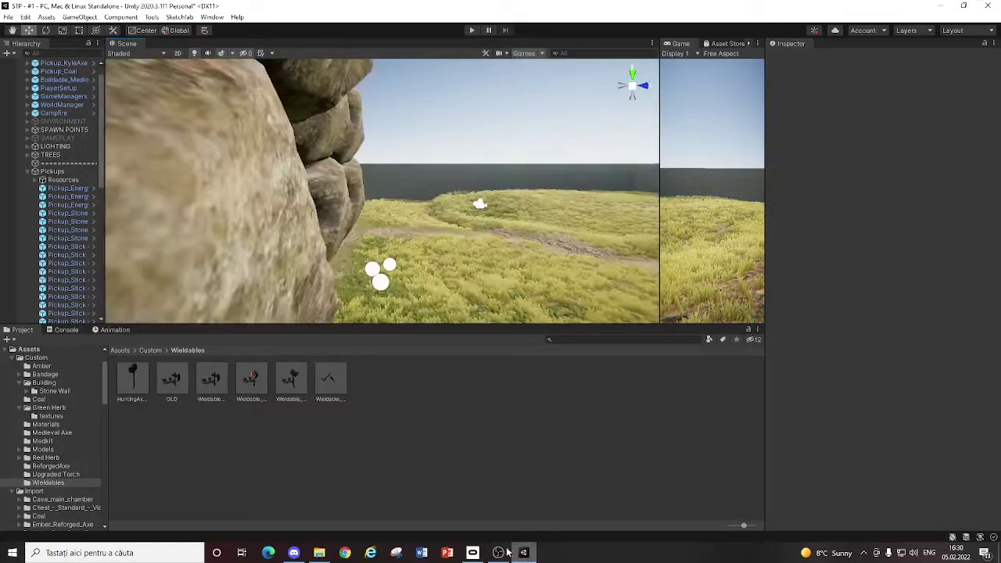